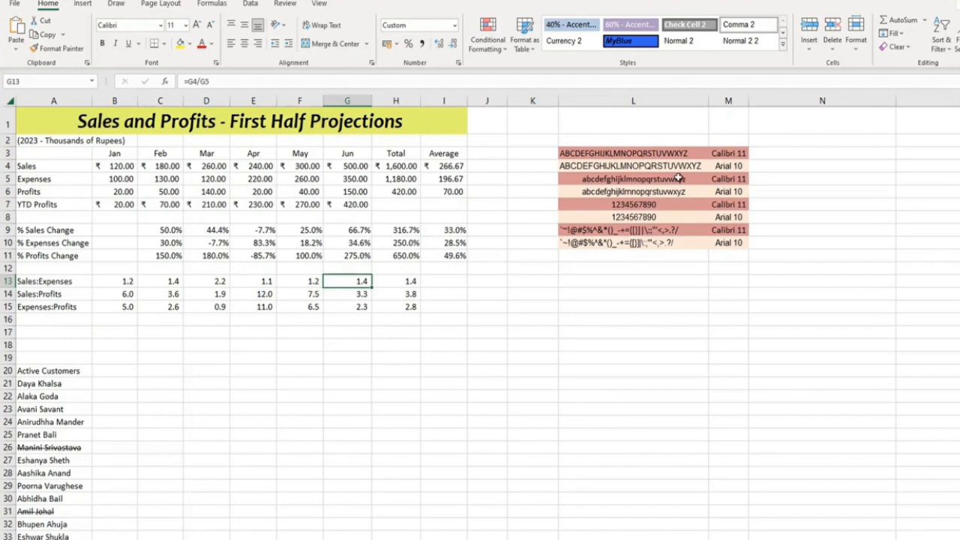
# Step: Zoom the sheet to fit the Calibri and Arial sample table in L3:M10 and compare the two fonts
pyautogui.moveTo(662, 155); pyautogui.dragTo(724, 247)
pyautogui.click(722, 245)
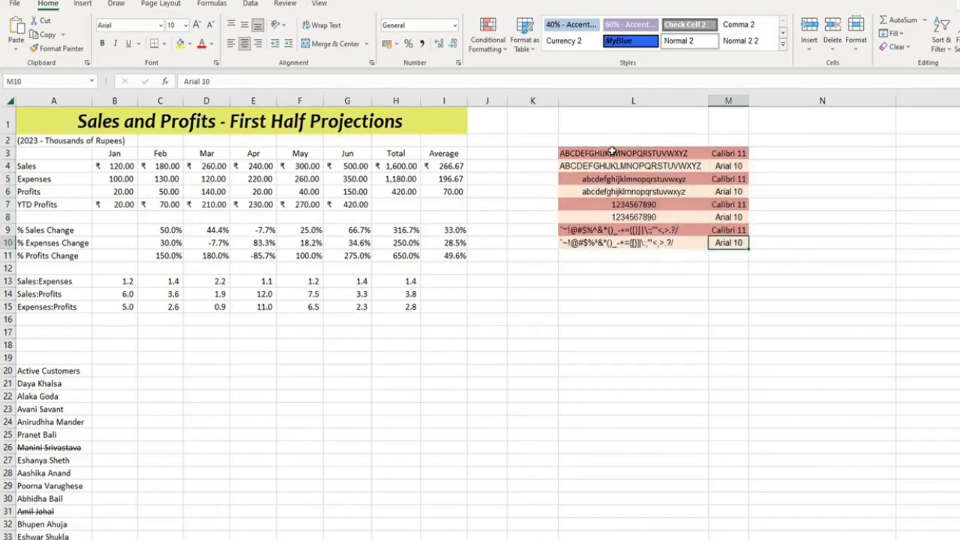
pyautogui.moveTo(611, 153); pyautogui.dragTo(748, 247)
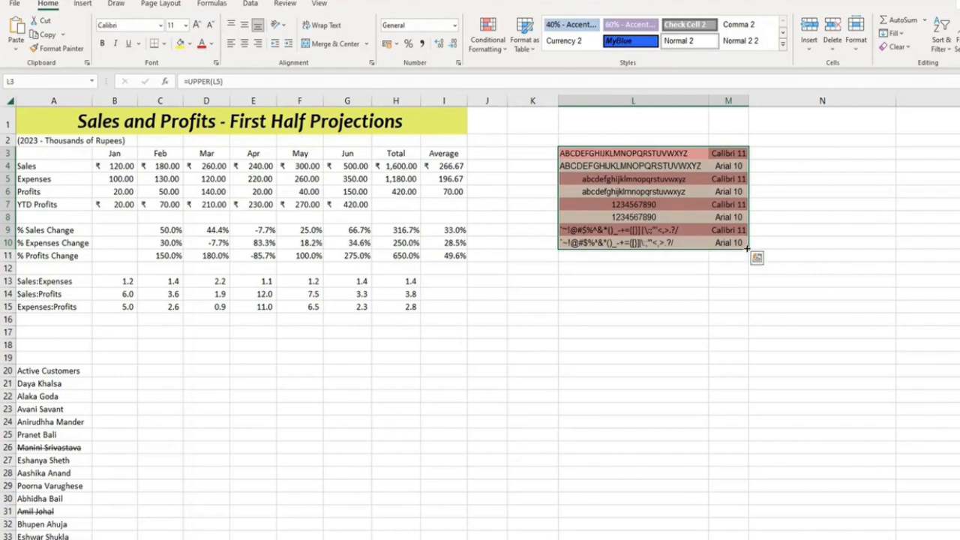
pyautogui.hotkey('alt', 'w')
pyautogui.press('q')
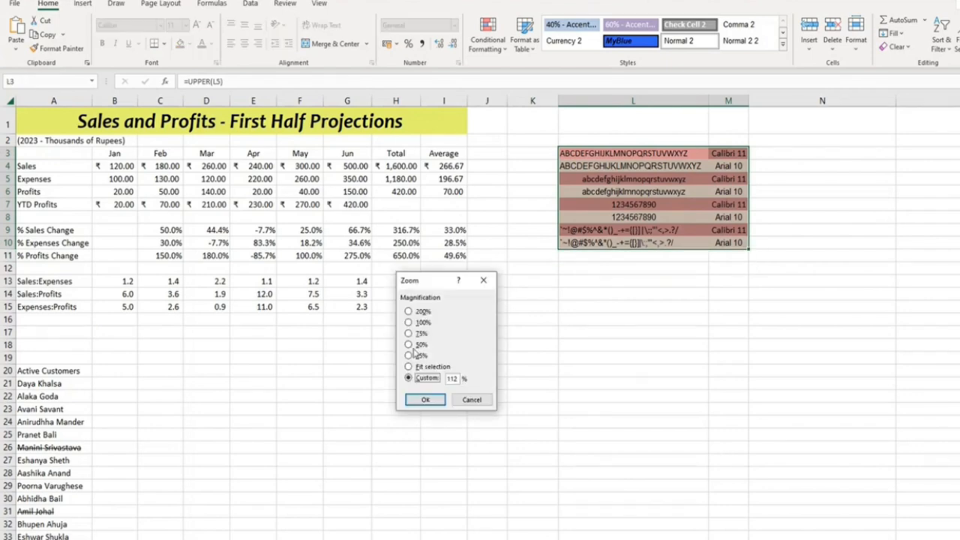
pyautogui.click(424, 366)
pyautogui.click(426, 399)
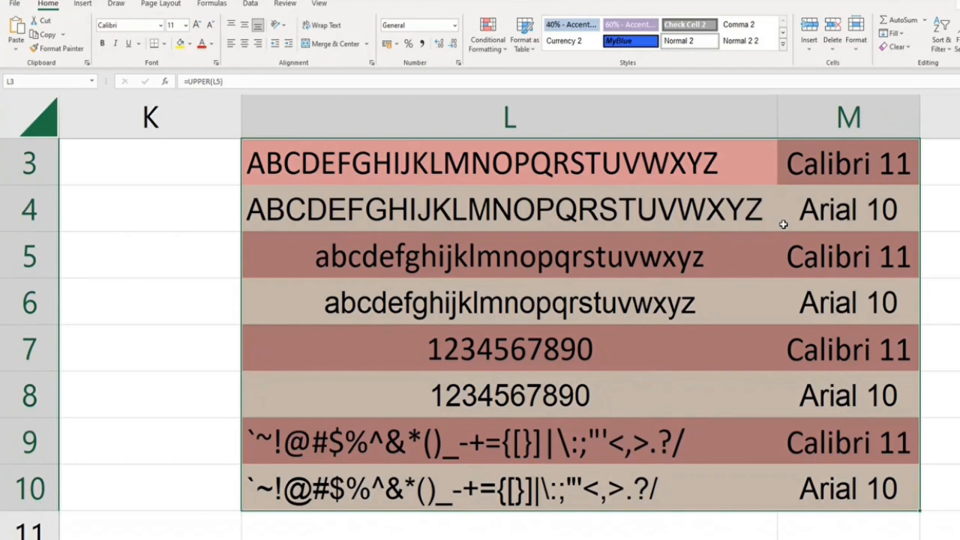
pyautogui.click(469, 207)
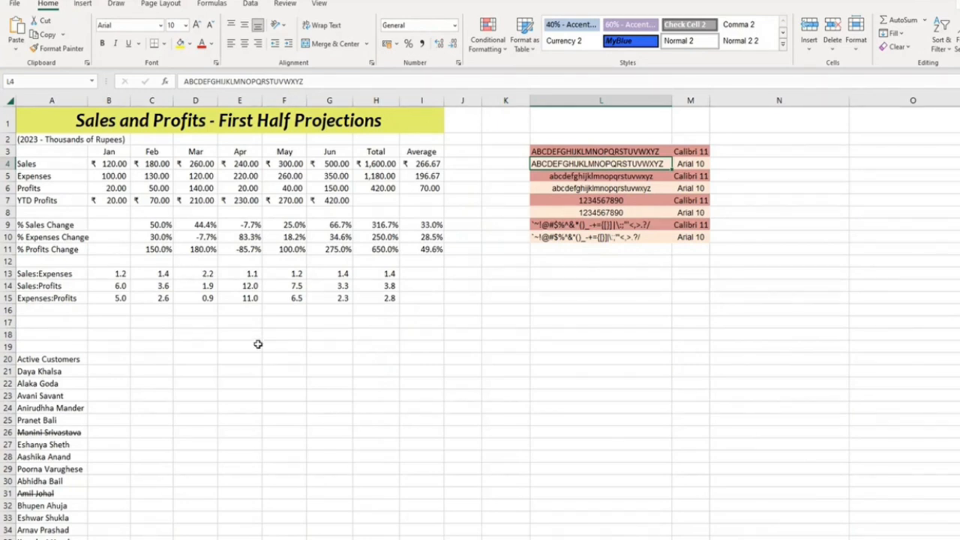
# Step: Preview various fonts from the font list on the title in A1 without applying any of them
pyautogui.click(257, 343)
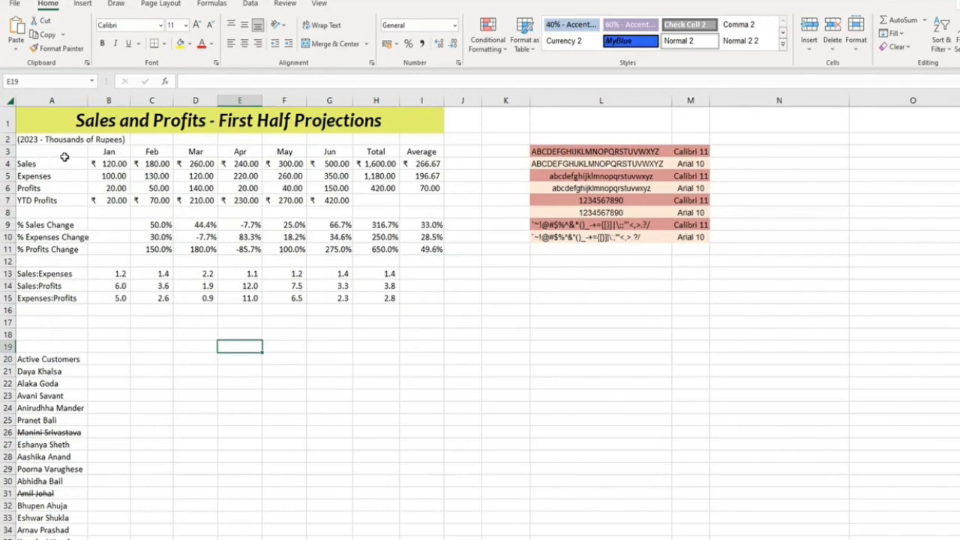
pyautogui.click(118, 122)
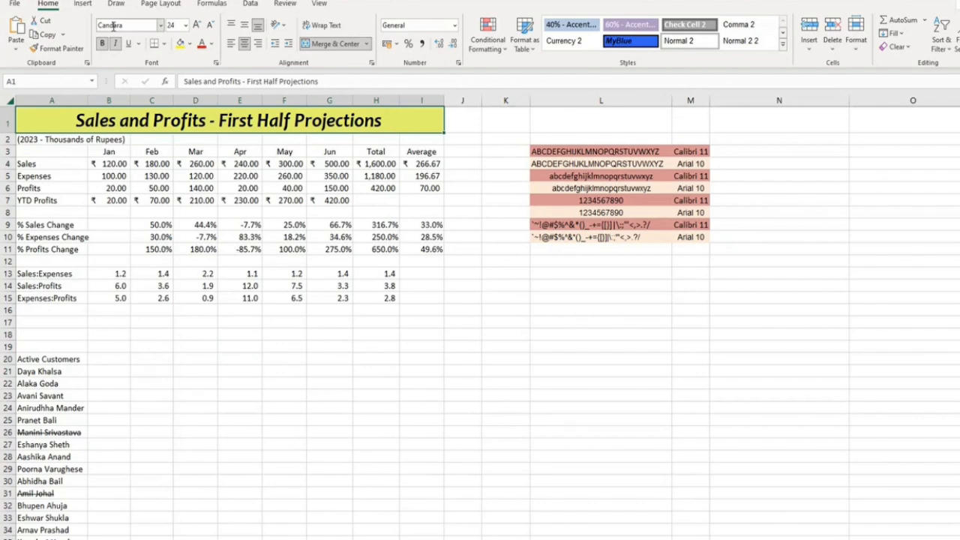
pyautogui.click(161, 27)
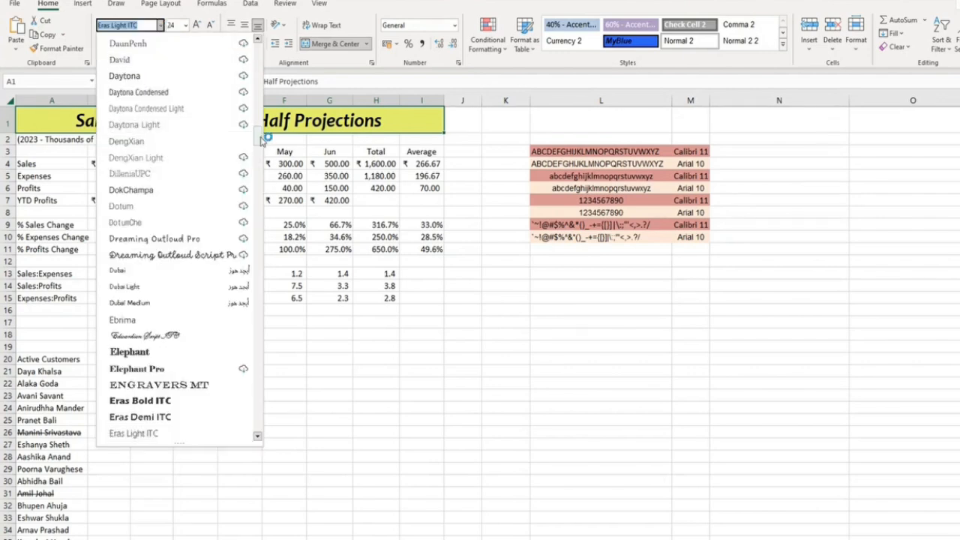
pyautogui.moveTo(258, 135); pyautogui.dragTo(268, 38)
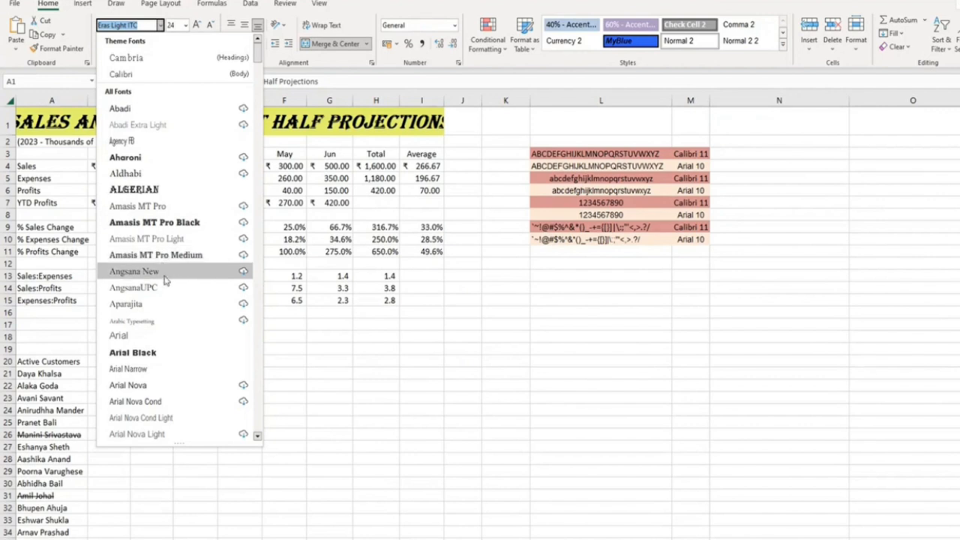
pyautogui.scroll(-2, 165, 298)
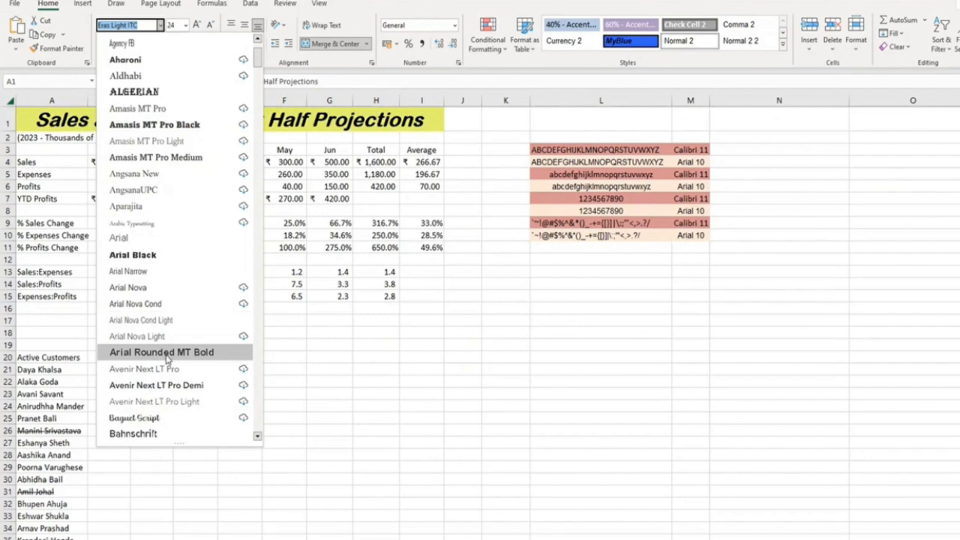
pyautogui.scroll(-2, 167, 357)
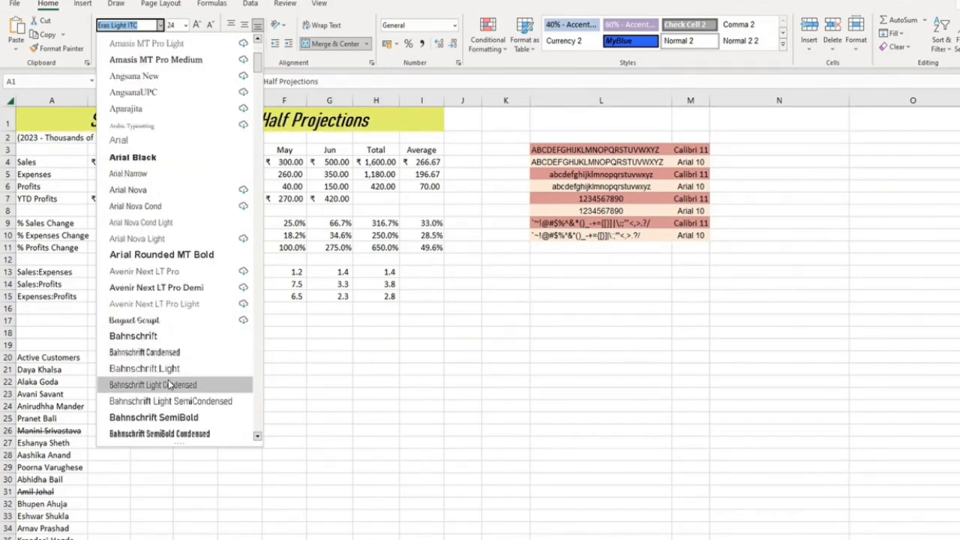
pyautogui.click(505, 324)
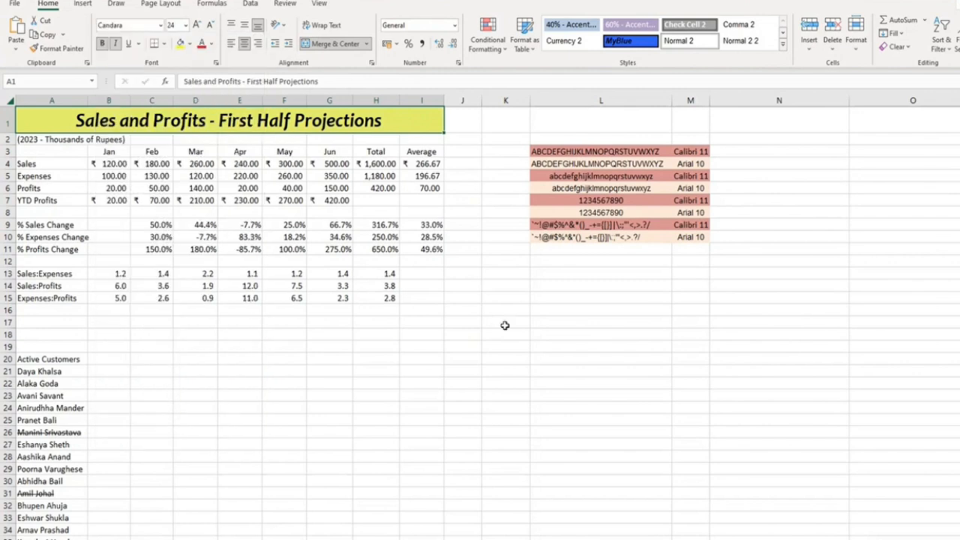
# Step: Increase the title's font size to 26 and reduce it back to 24
pyautogui.click(186, 26)
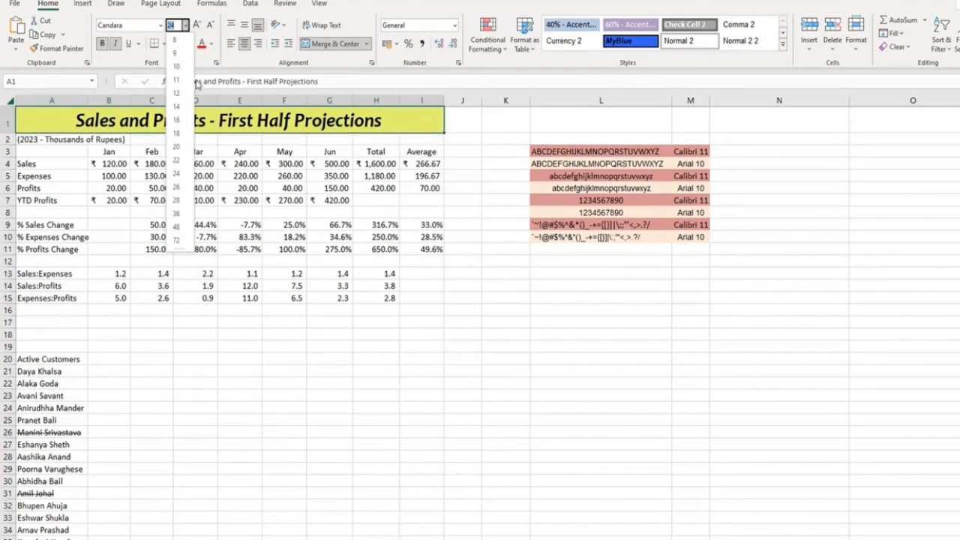
pyautogui.click(394, 13)
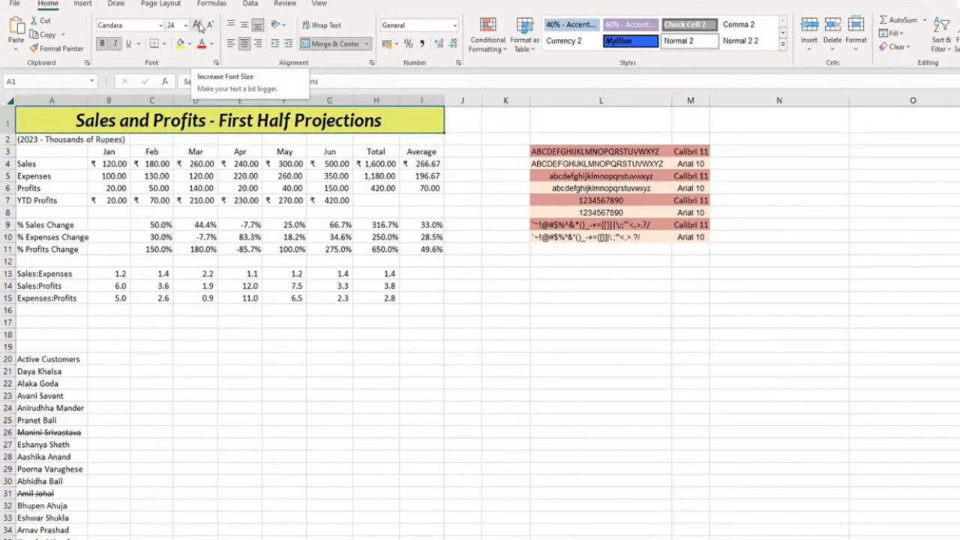
pyautogui.click(200, 27)
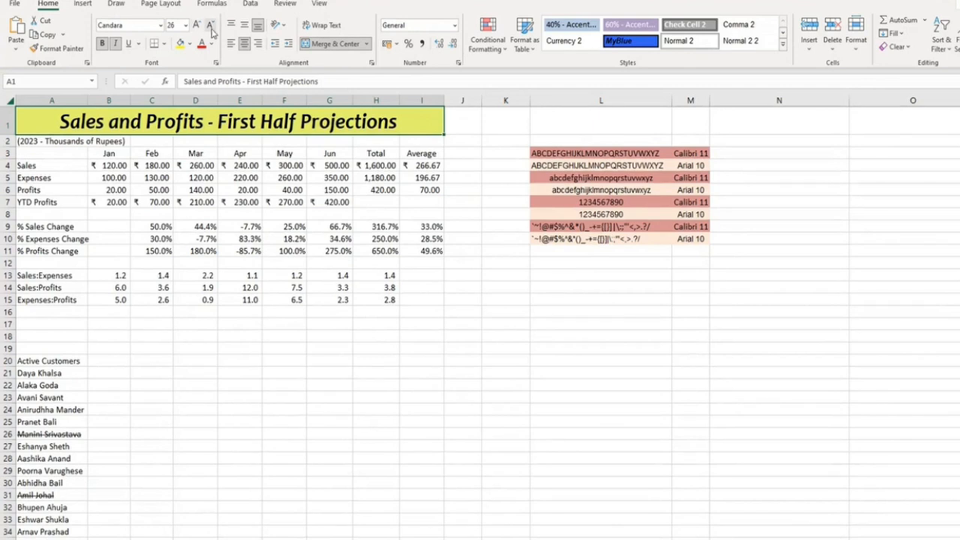
pyautogui.click(210, 27)
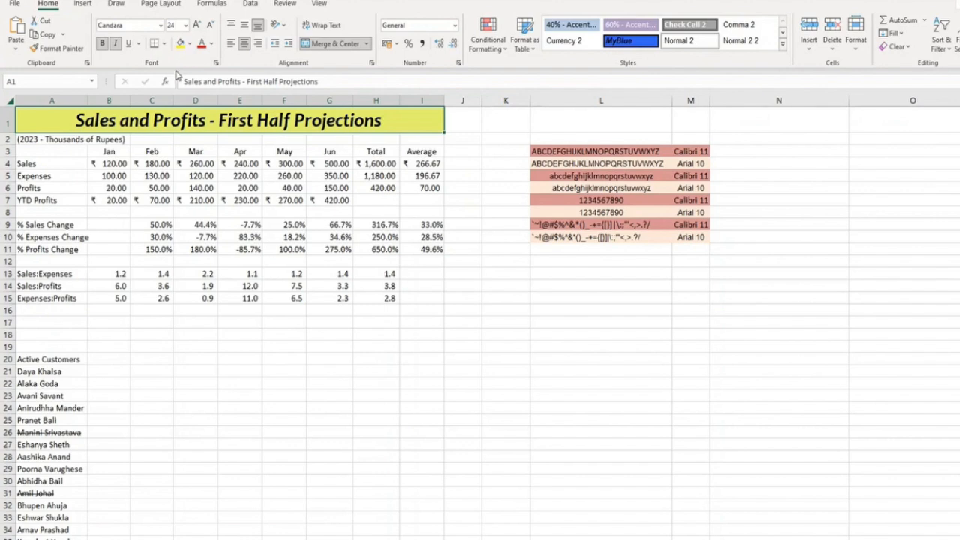
# Step: Make the column headers in B3:I3 bold, italic and underlined, with a yellow fill
pyautogui.moveTo(110, 153); pyautogui.dragTo(438, 152)
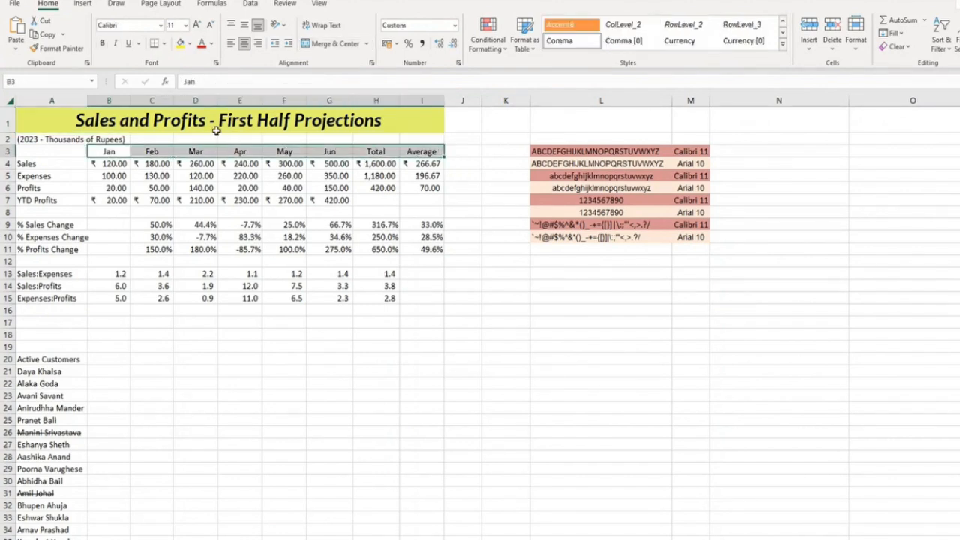
pyautogui.click(104, 45)
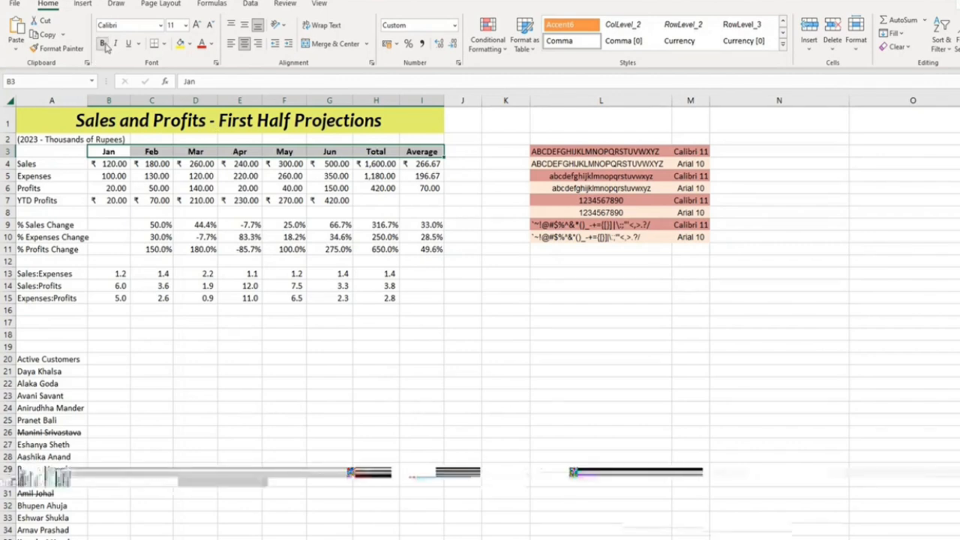
pyautogui.click(116, 45)
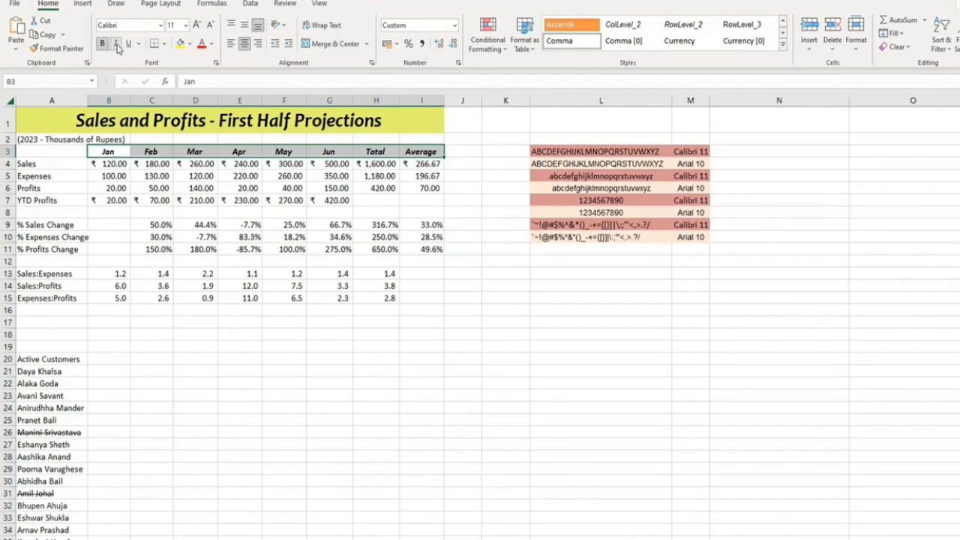
pyautogui.click(179, 43)
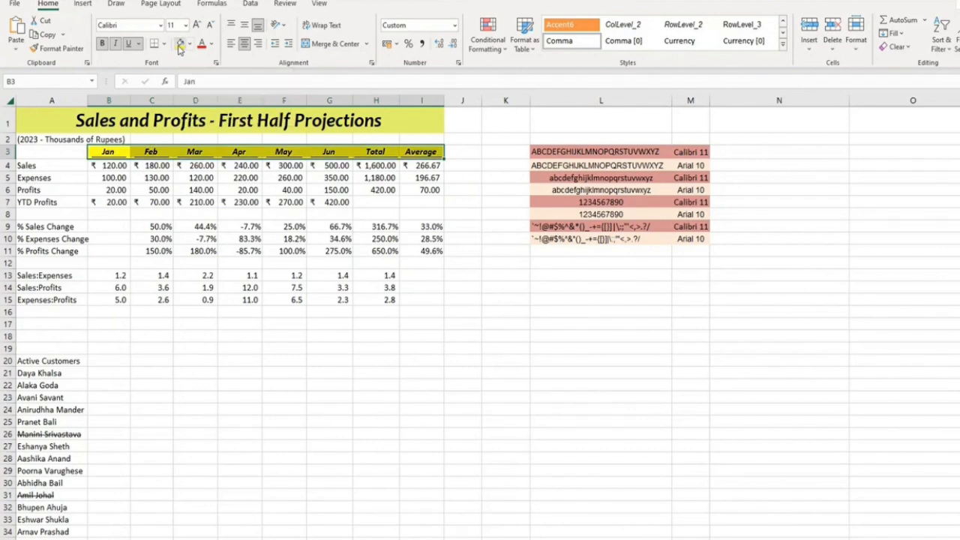
# Step: Fill the column headers in B3:I3 with the custom magenta colour #E11FE6
pyautogui.click(188, 44)
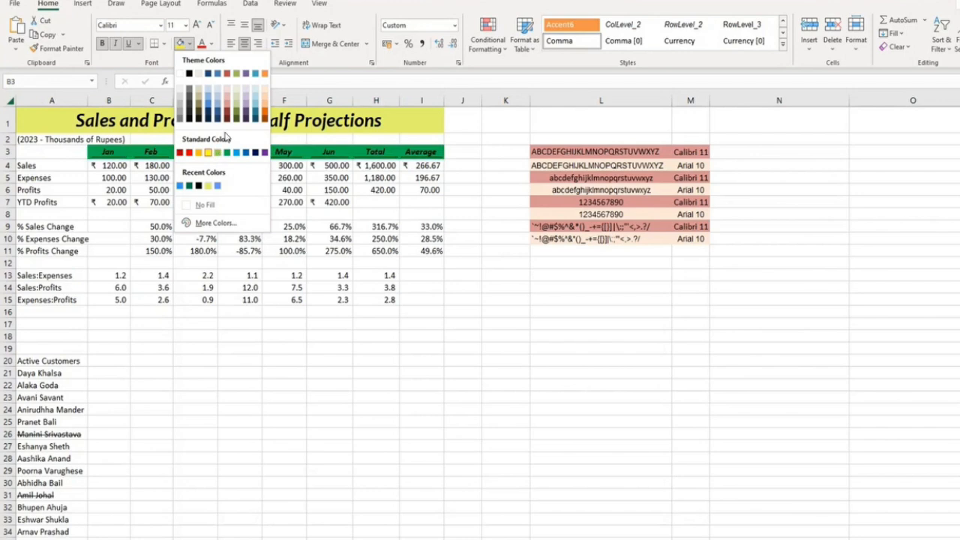
pyautogui.click(215, 222)
pyautogui.click(411, 248)
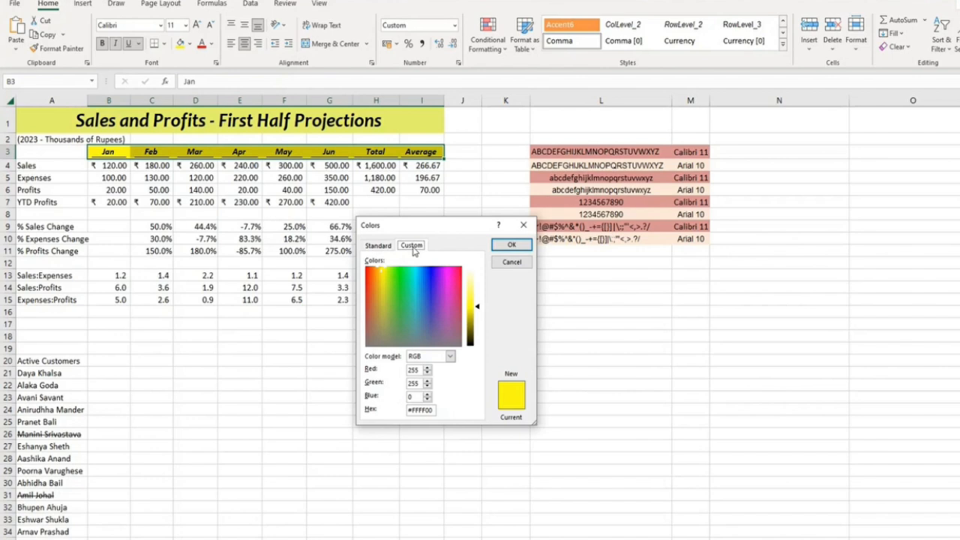
pyautogui.click(445, 285)
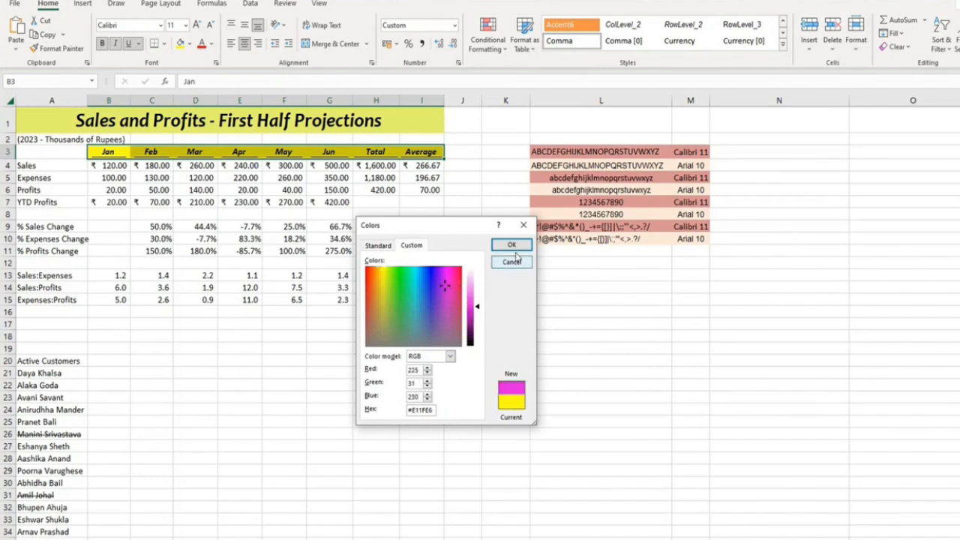
pyautogui.click(511, 245)
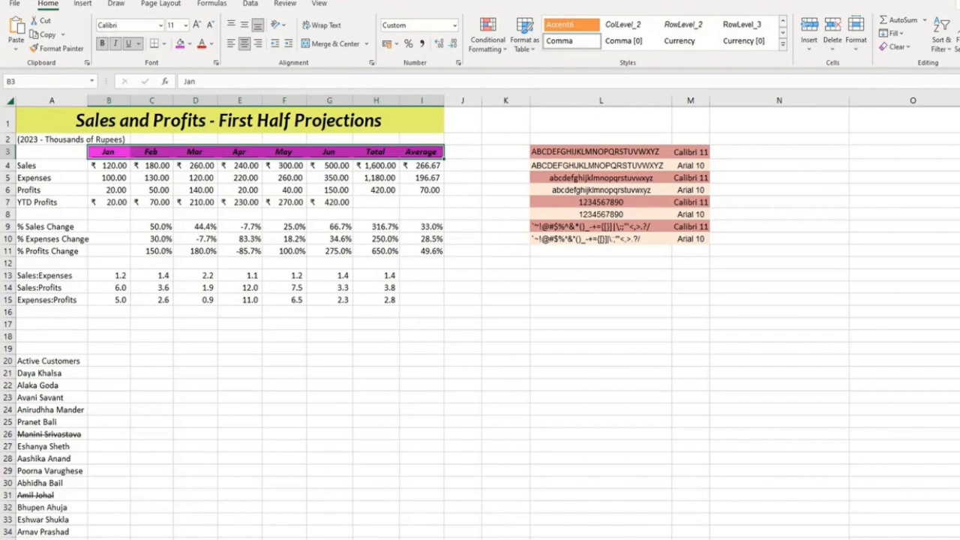
# Step: Undo the fill colours and the bold, italic and underline formatting on the column headers in B3:I3
pyautogui.hotkey('ctrl', 'z')
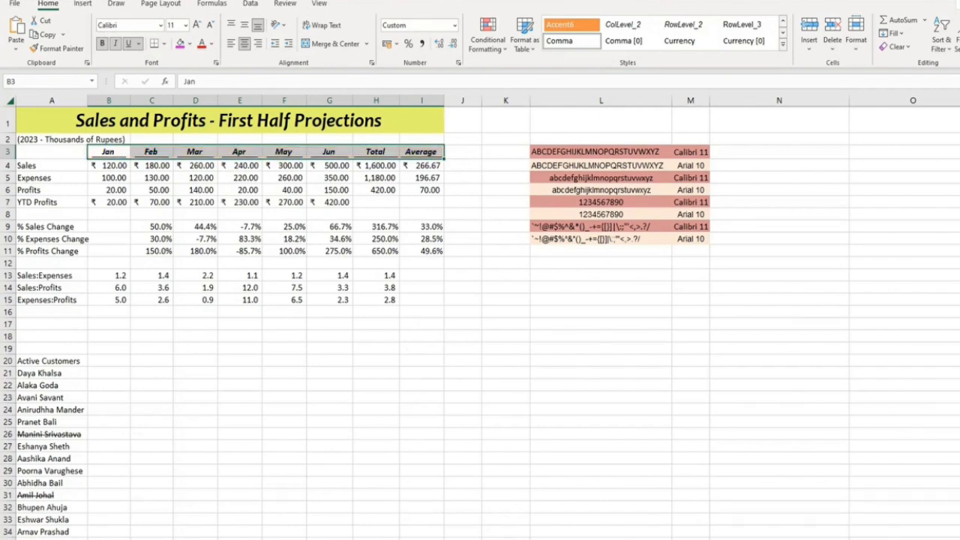
pyautogui.hotkey('ctrl', 'z')
pyautogui.hotkey('ctrl', 'z')
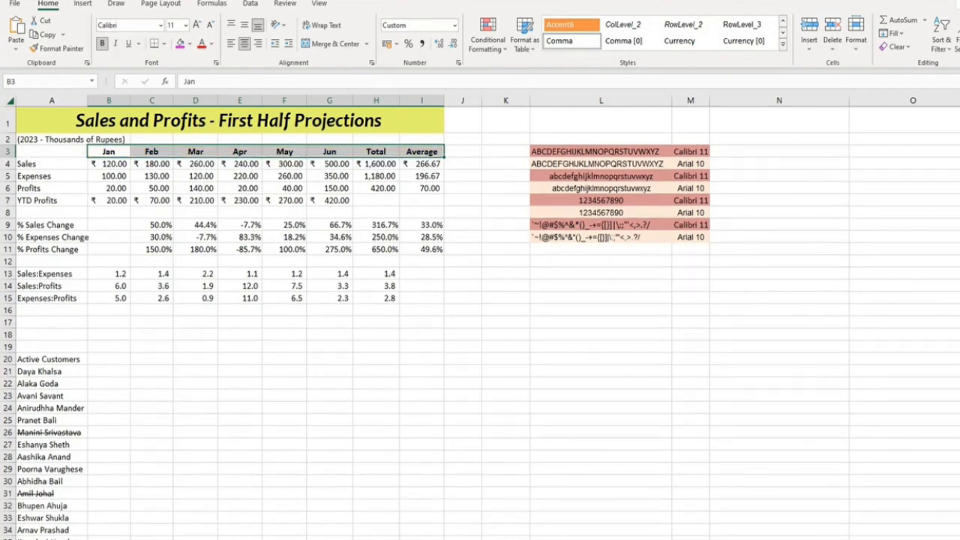
pyautogui.hotkey('ctrl', 'z')
pyautogui.click(253, 235)
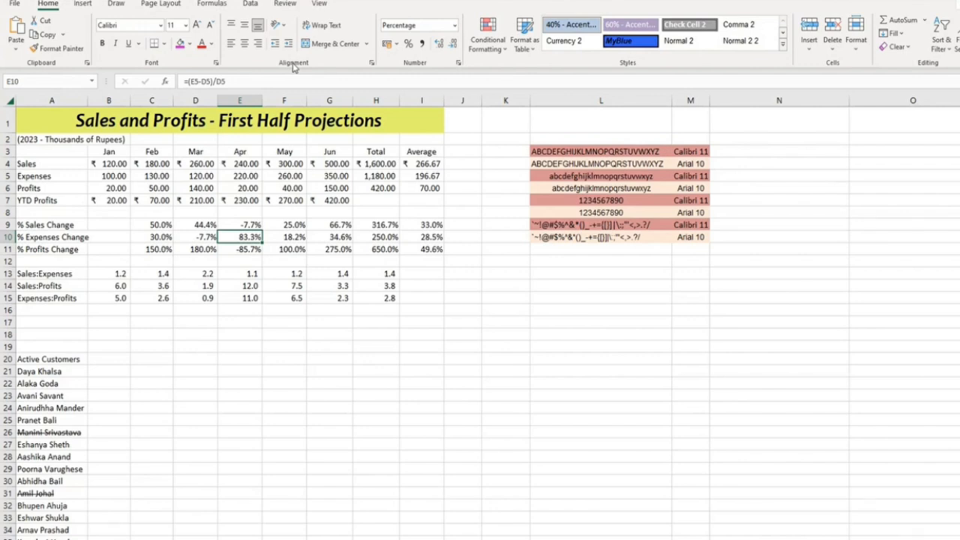
pyautogui.click(105, 44)
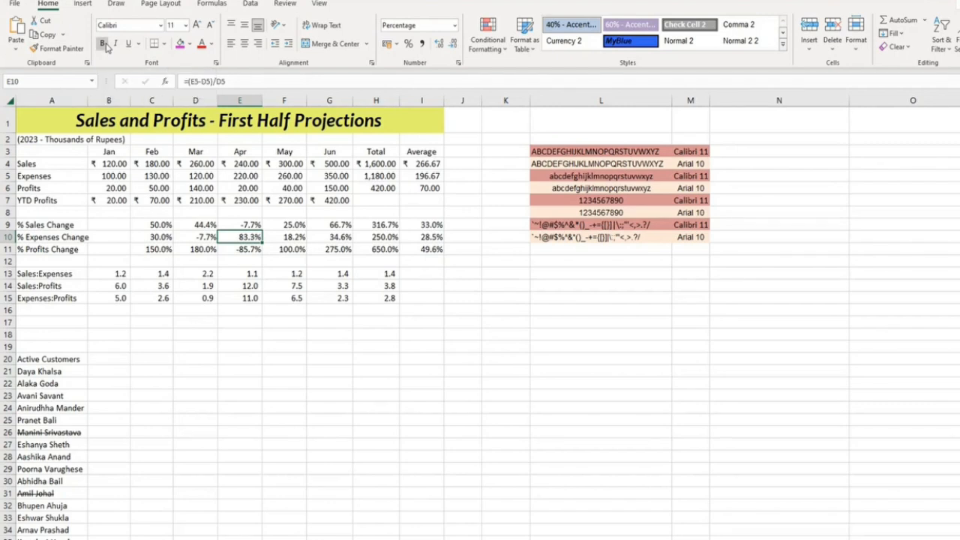
pyautogui.click(104, 44)
pyautogui.click(105, 44)
pyautogui.click(110, 152)
pyautogui.moveTo(111, 152); pyautogui.dragTo(285, 151)
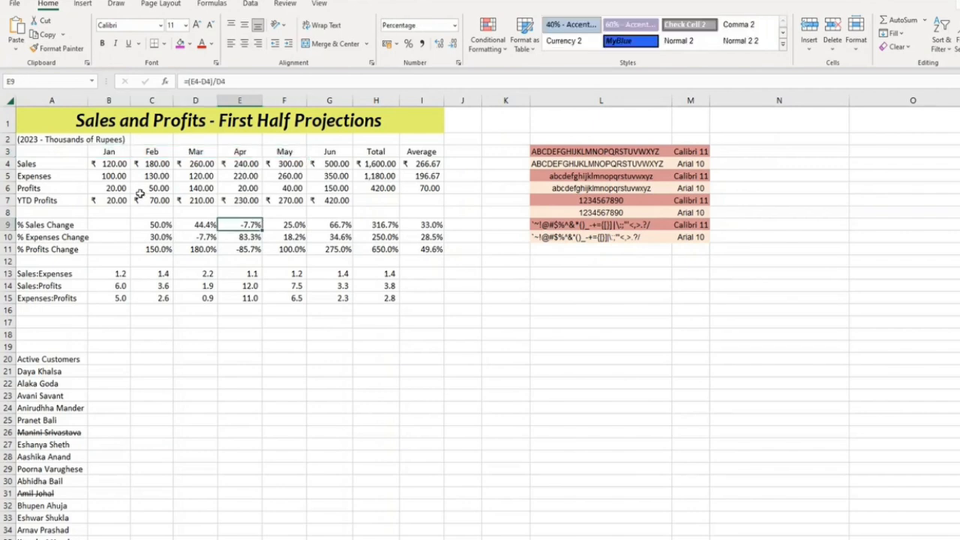
# Step: Apply strikethrough to the February Expenses value in C5 through the font settings of Format Cells
pyautogui.click(112, 177)
pyautogui.click(156, 177)
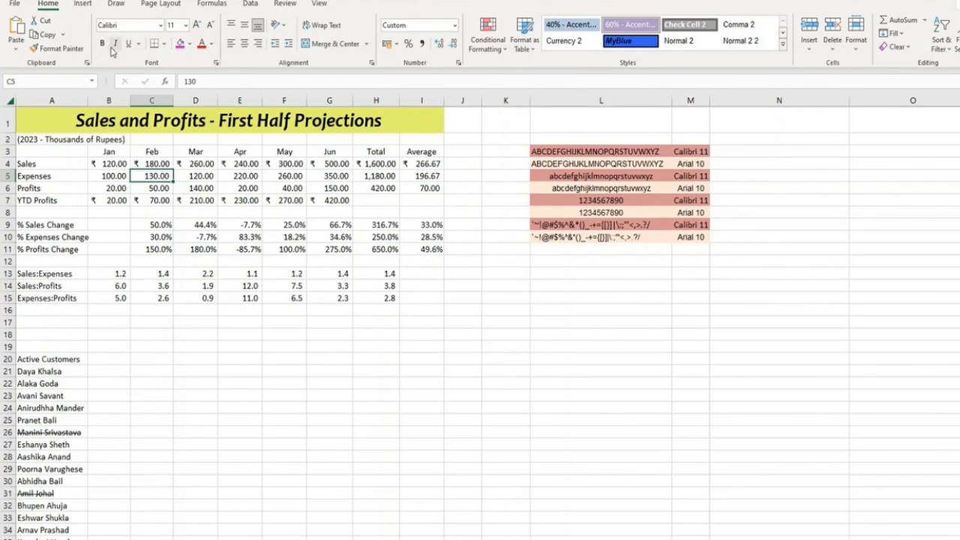
pyautogui.click(216, 64)
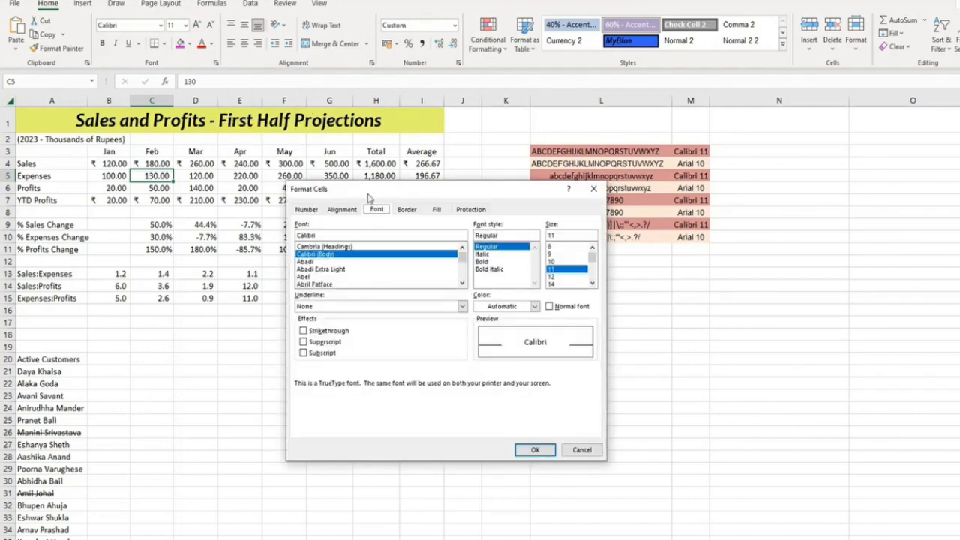
pyautogui.click(340, 335)
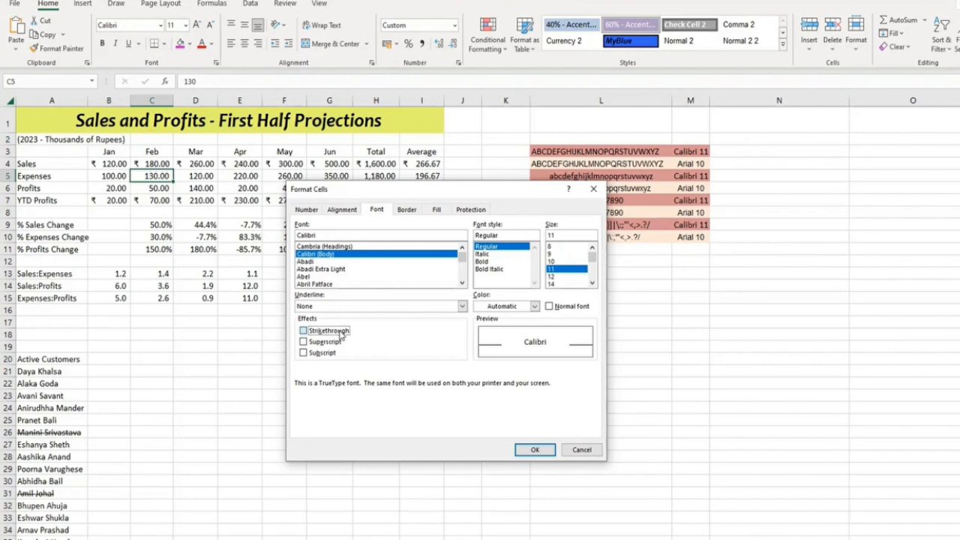
pyautogui.click(535, 450)
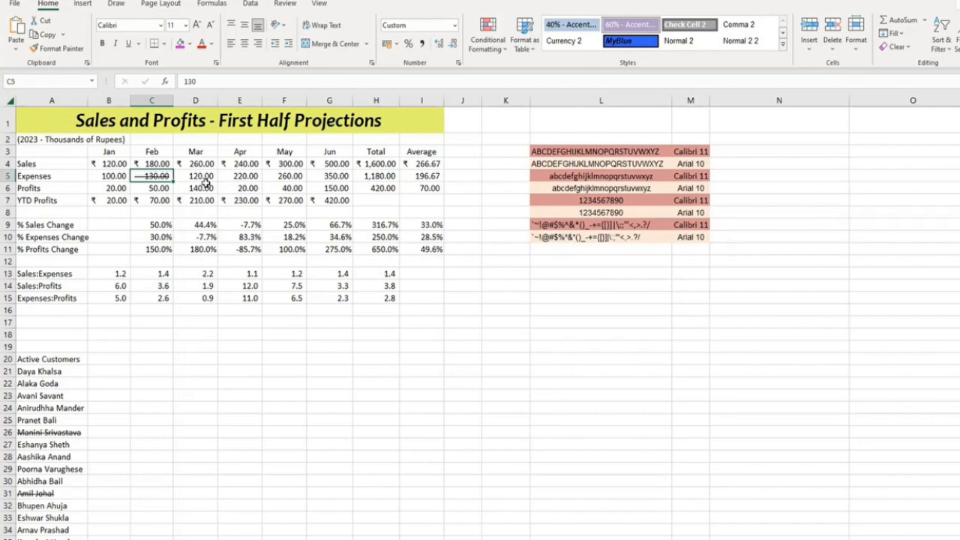
# Step: Examine the formula in the February Profits cell C6 and its reference to the struck-through Expenses cell C5
pyautogui.click(154, 188)
pyautogui.write('=C4-C5')
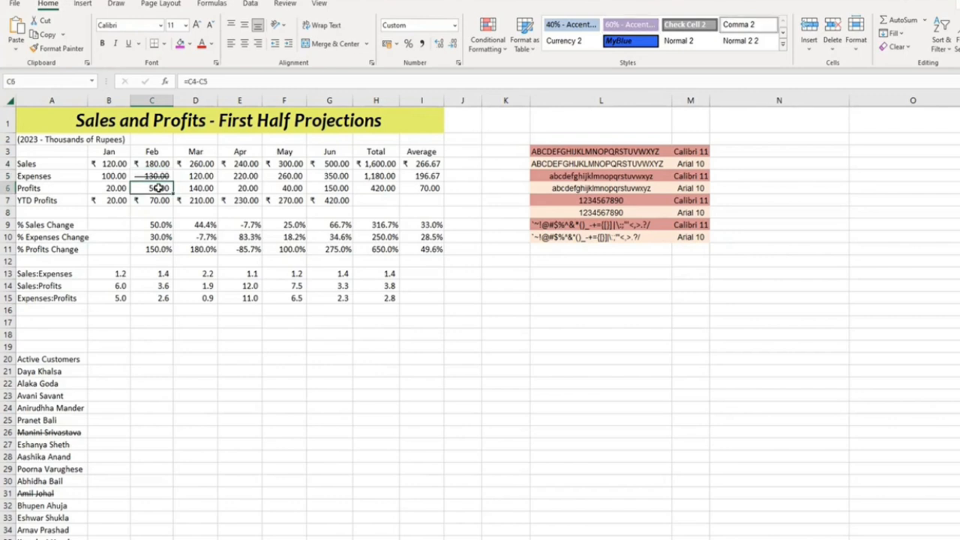
pyautogui.hotkey('ctrl', 'Return')
pyautogui.click(167, 176)
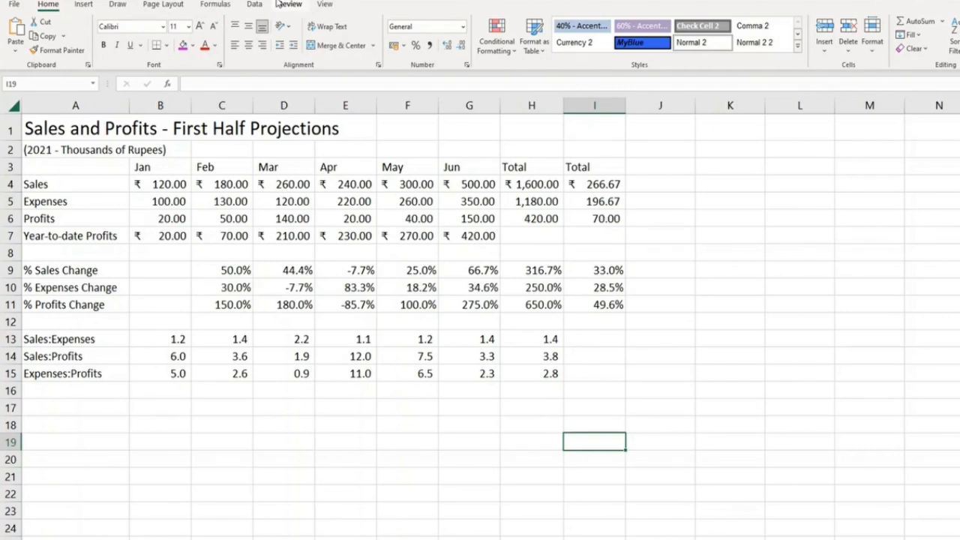
# Step: Try right and center alignment on the row labels in A4:A16, then return them to their default alignment
pyautogui.moveTo(72, 182); pyautogui.dragTo(68, 375)
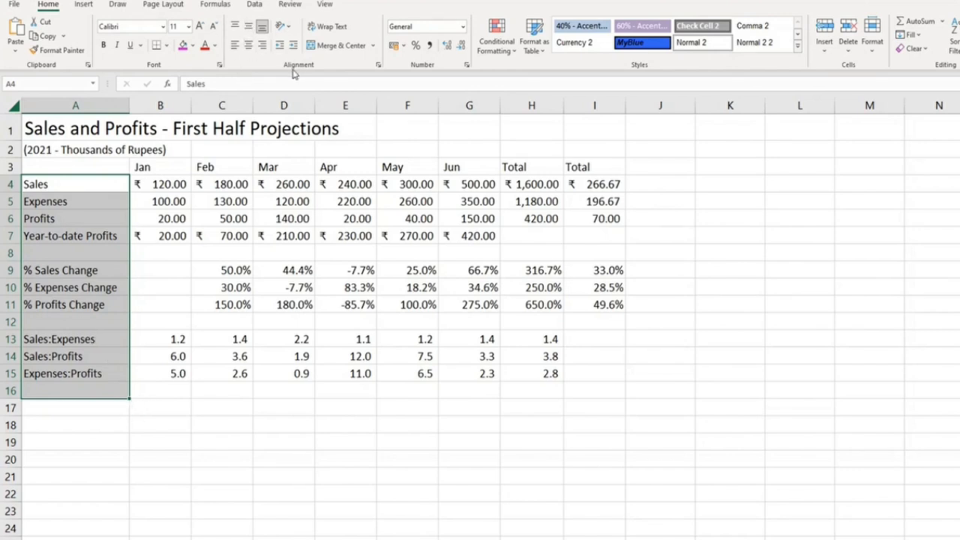
pyautogui.click(261, 46)
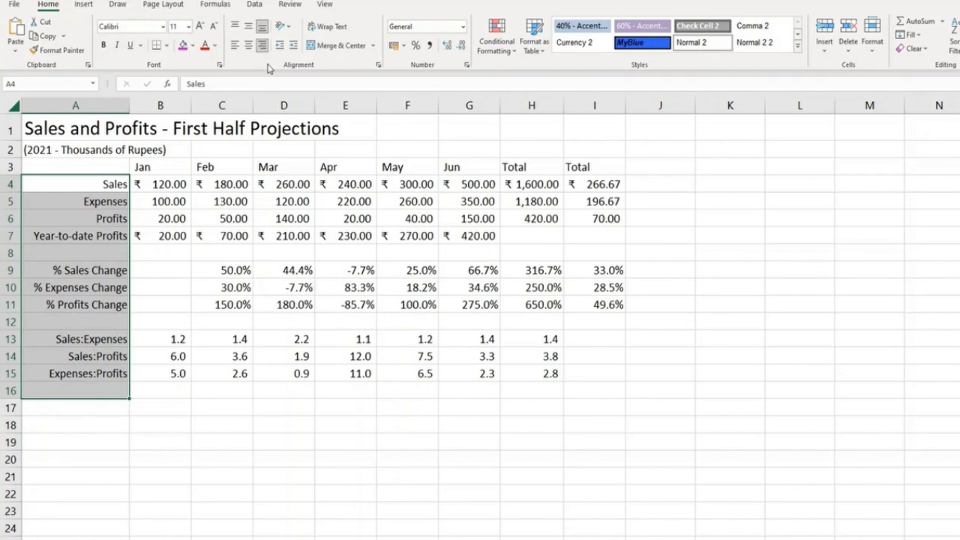
pyautogui.click(263, 48)
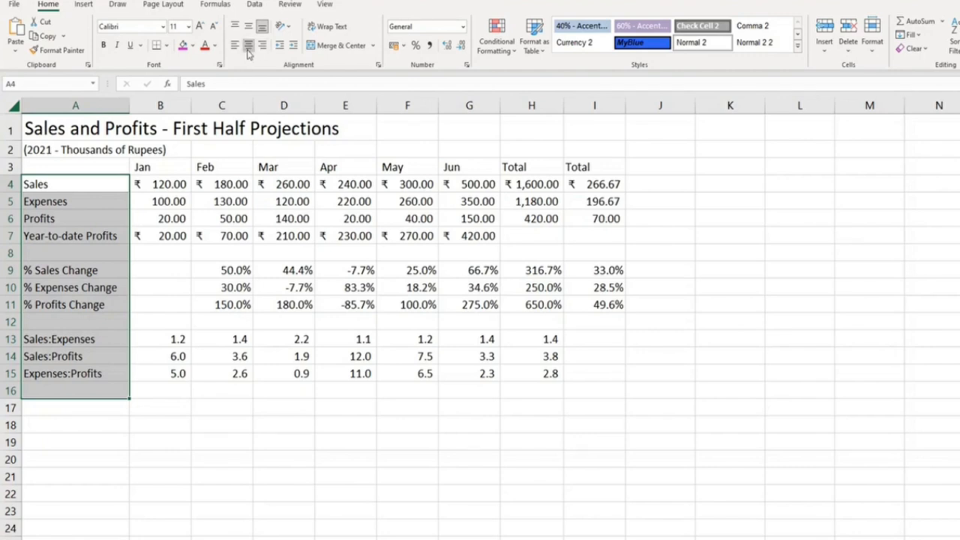
pyautogui.click(248, 48)
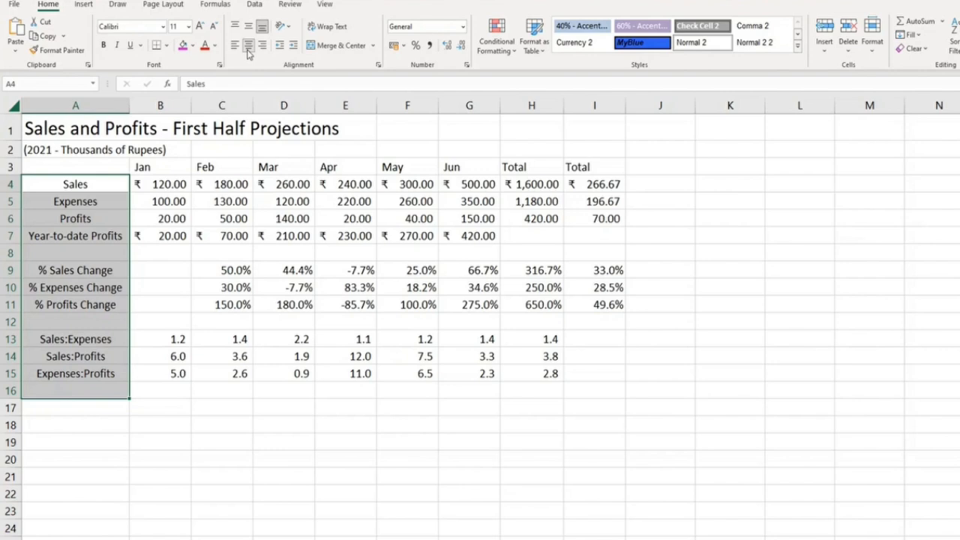
pyautogui.click(263, 46)
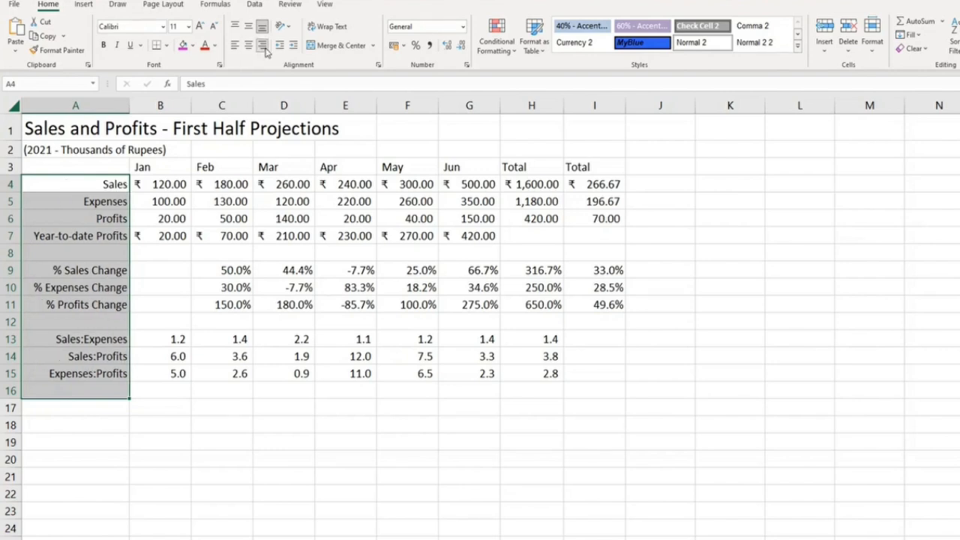
pyautogui.click(265, 48)
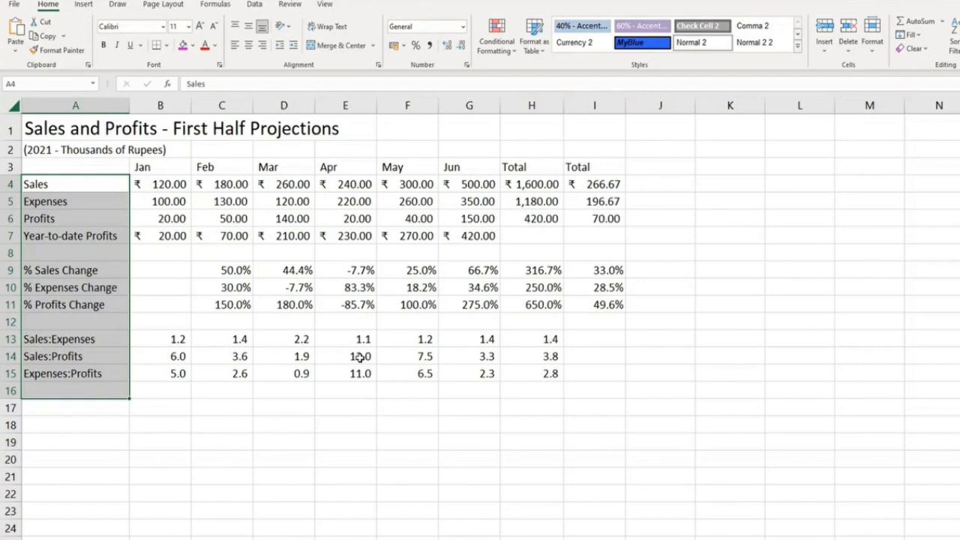
pyautogui.click(357, 444)
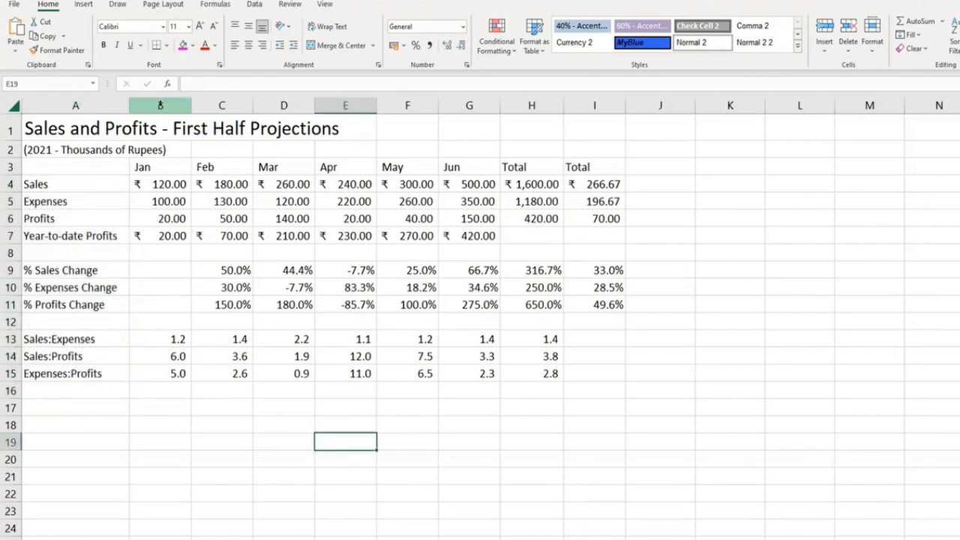
# Step: Widen columns B through I together to the same larger width
pyautogui.moveTo(174, 185); pyautogui.dragTo(581, 236)
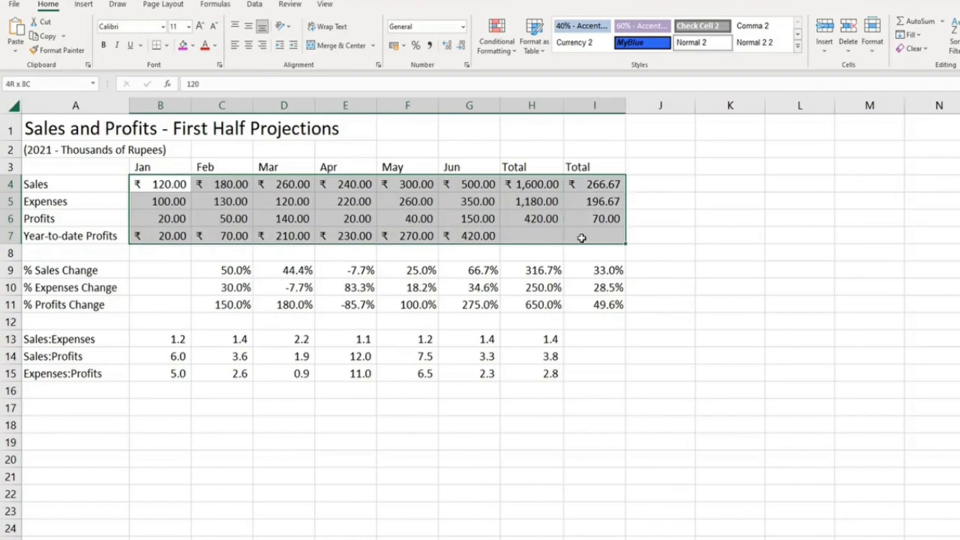
pyautogui.moveTo(184, 106); pyautogui.dragTo(592, 105)
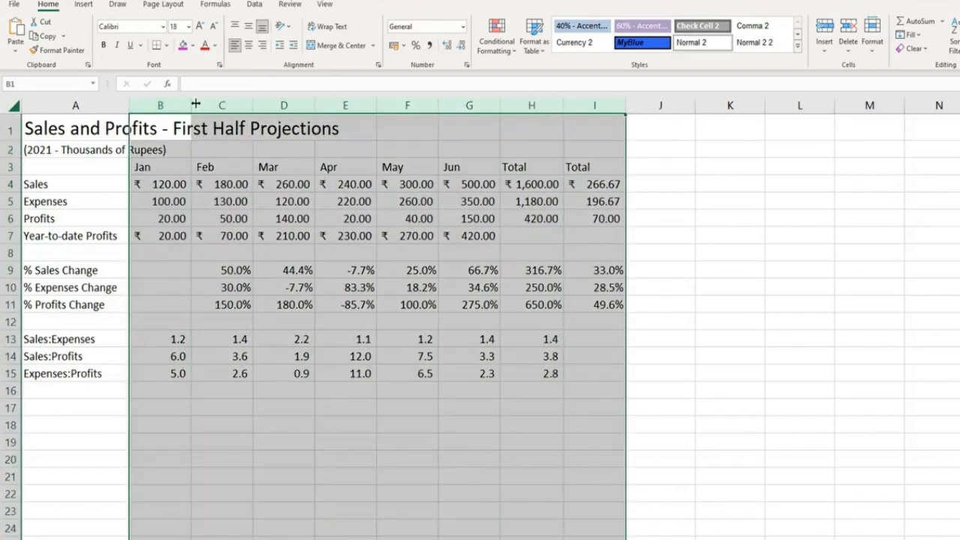
pyautogui.moveTo(194, 101); pyautogui.dragTo(223, 101)
pyautogui.click(318, 425)
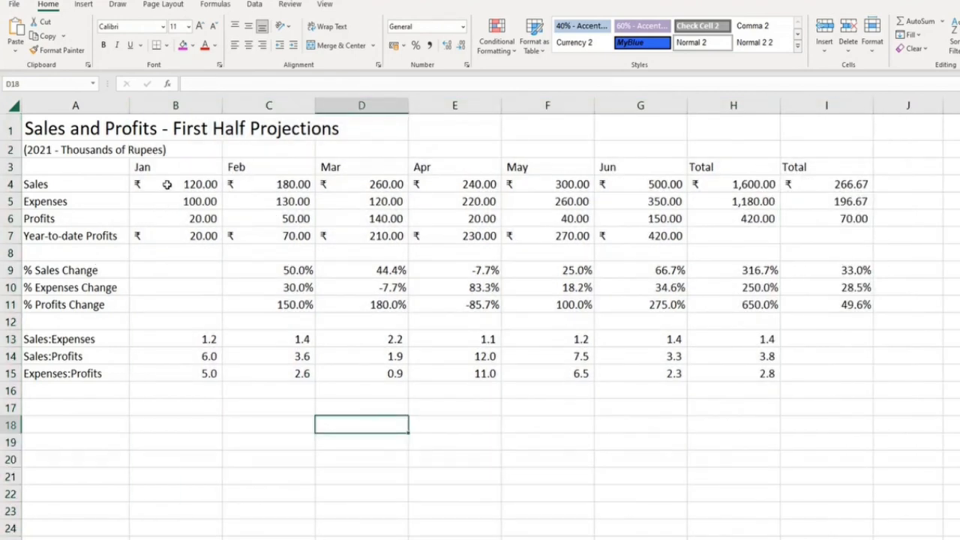
# Step: Try center and left alignment on the accounting-formatted amounts in B4:I7
pyautogui.moveTo(166, 185); pyautogui.dragTo(817, 240)
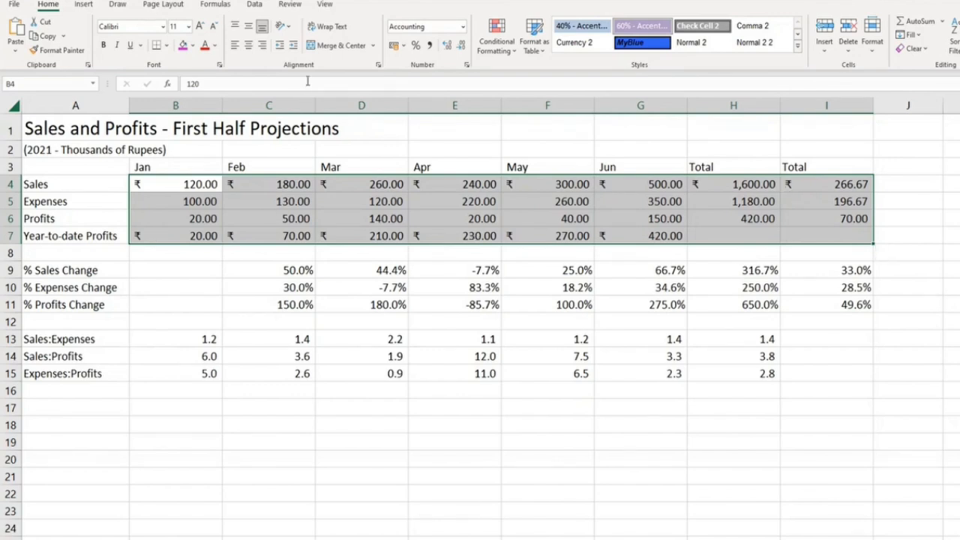
pyautogui.click(249, 47)
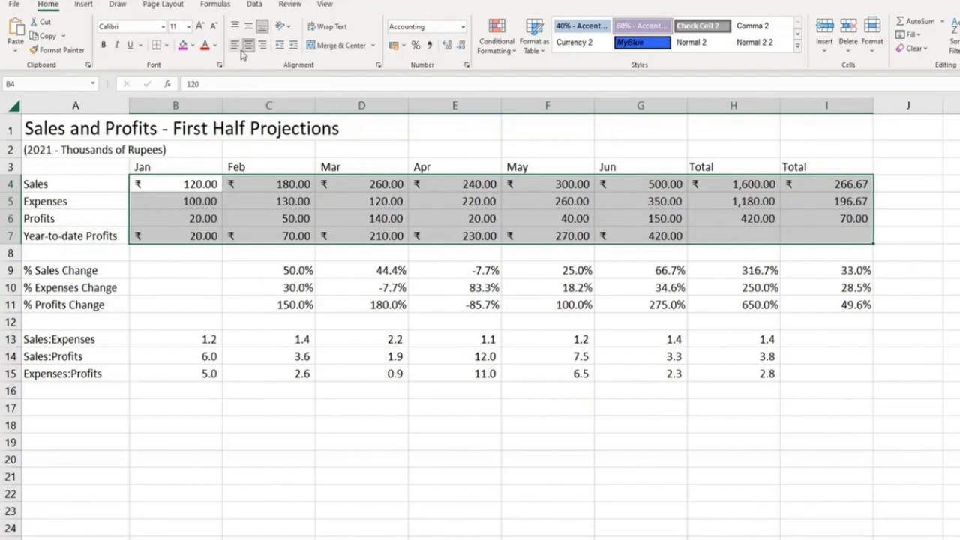
pyautogui.click(239, 49)
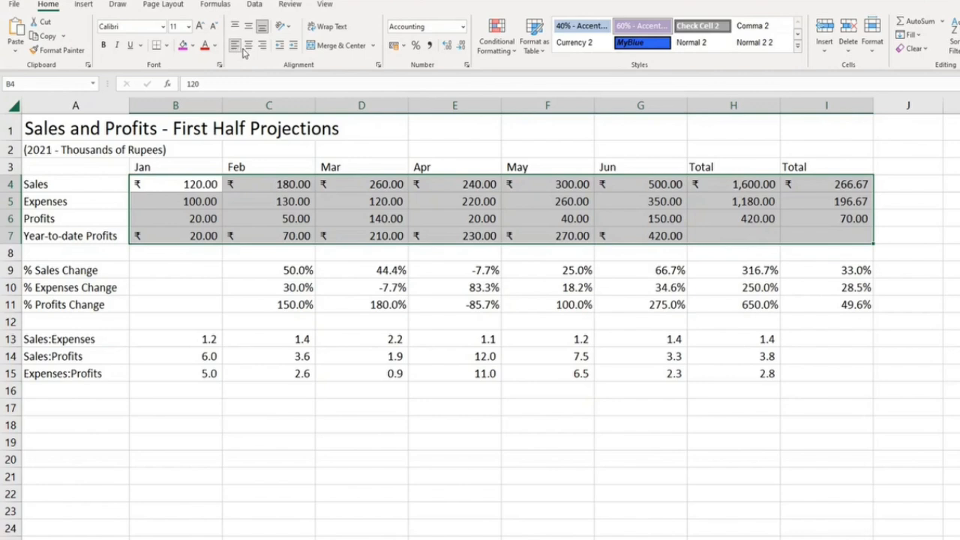
pyautogui.click(249, 50)
pyautogui.click(237, 49)
pyautogui.click(249, 51)
pyautogui.click(249, 51)
pyautogui.click(249, 51)
pyautogui.click(249, 51)
pyautogui.click(249, 51)
pyautogui.click(249, 51)
pyautogui.click(249, 51)
pyautogui.click(249, 51)
pyautogui.click(249, 51)
pyautogui.click(249, 51)
pyautogui.click(249, 51)
# Step: Try center, left and right alignment on the percentage changes in C9:I11, and restore their default alignment
pyautogui.moveTo(297, 272); pyautogui.dragTo(825, 306)
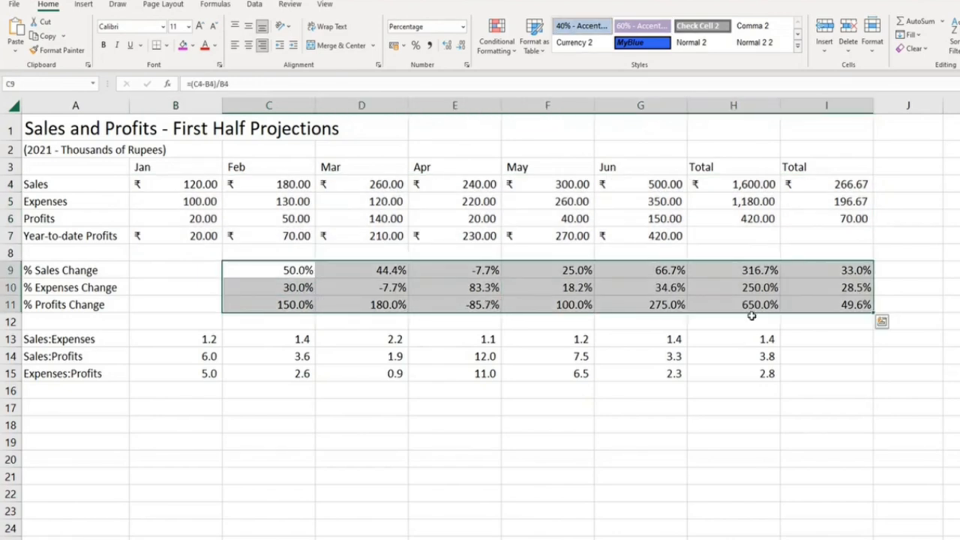
pyautogui.click(248, 46)
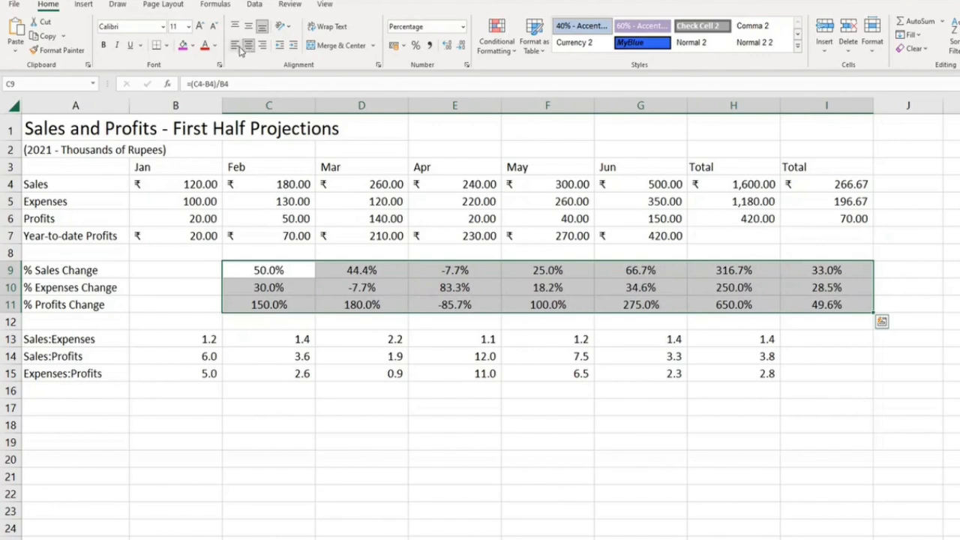
pyautogui.click(237, 48)
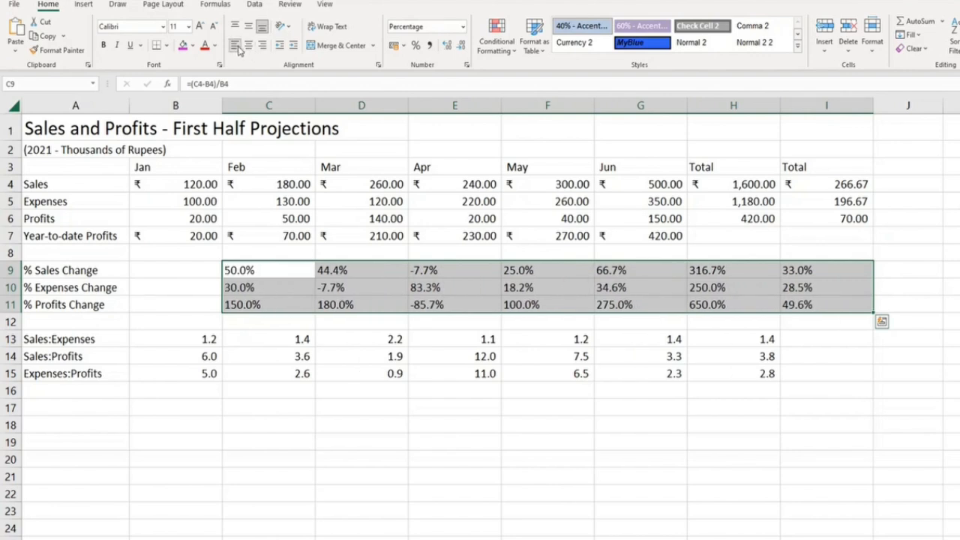
pyautogui.click(248, 46)
pyautogui.click(260, 46)
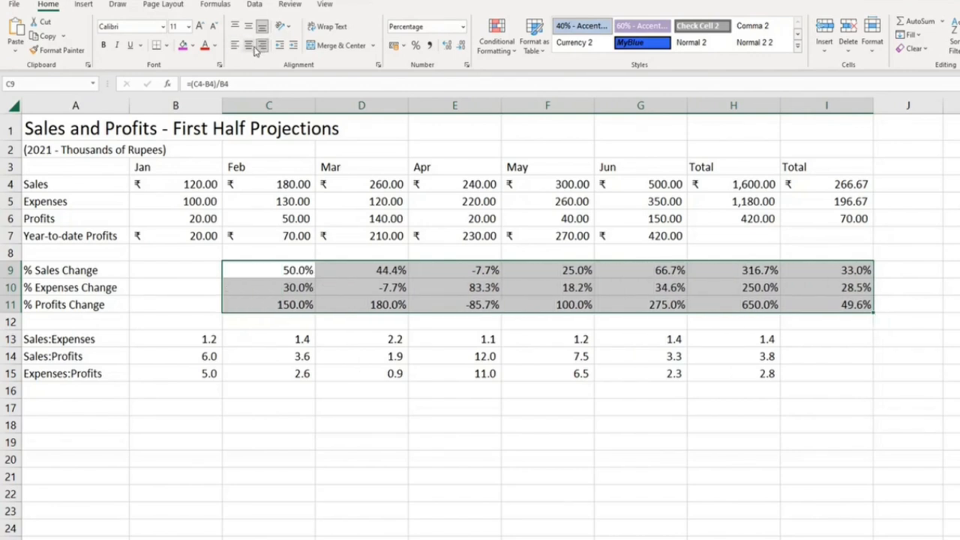
pyautogui.click(252, 49)
pyautogui.click(249, 48)
pyautogui.moveTo(208, 338); pyautogui.dragTo(739, 381)
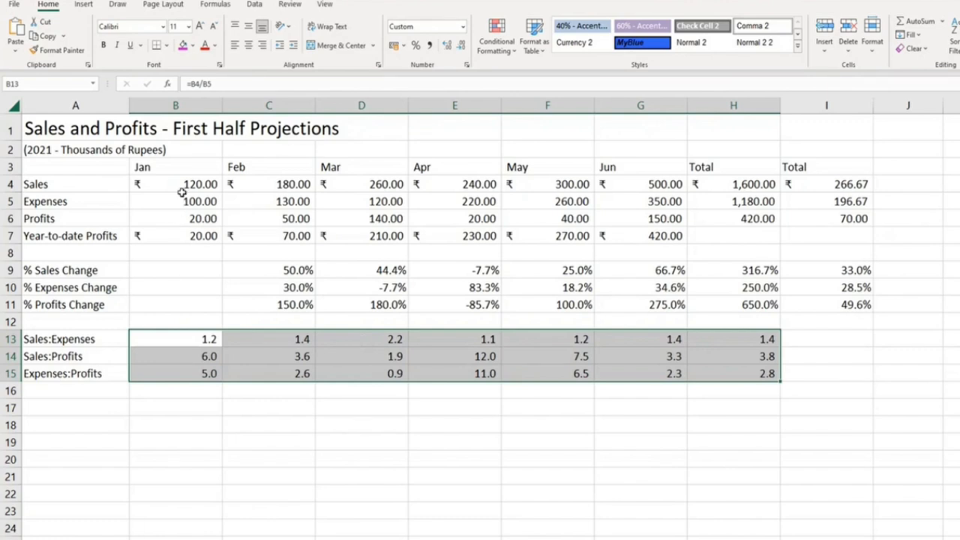
# Step: Center the column headers in B3:I3 horizontally and make row 3 about three times as tall
pyautogui.moveTo(170, 170); pyautogui.dragTo(815, 168)
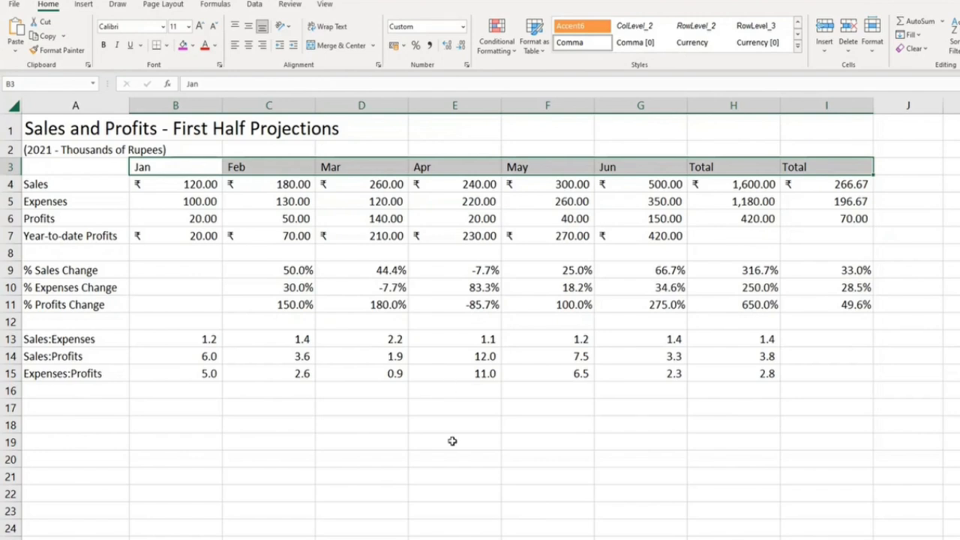
pyautogui.click(249, 47)
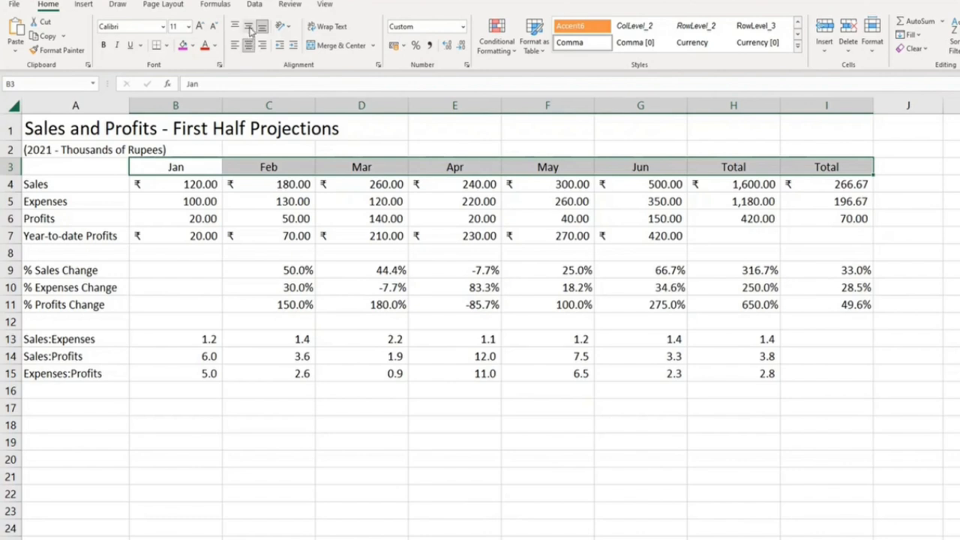
pyautogui.click(193, 167)
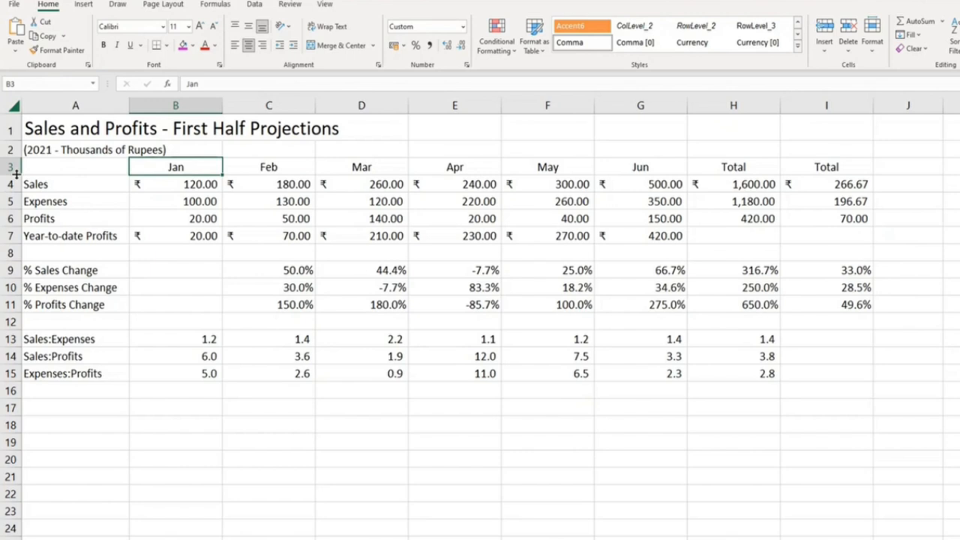
pyautogui.moveTo(16, 174); pyautogui.dragTo(15, 210)
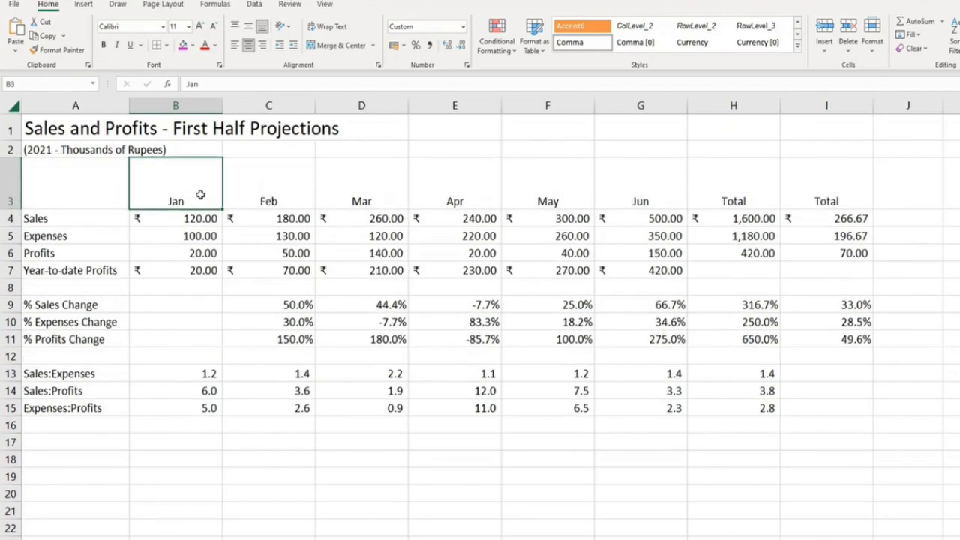
# Step: Try middle and top vertical alignment on the column headers in B3:I3, finishing with middle alignment
pyautogui.moveTo(200, 195); pyautogui.dragTo(796, 200)
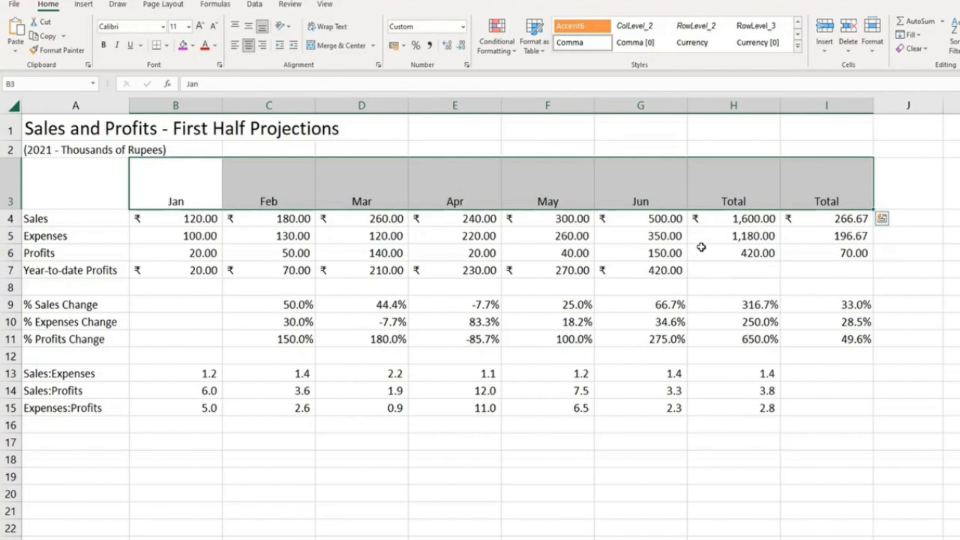
pyautogui.click(249, 28)
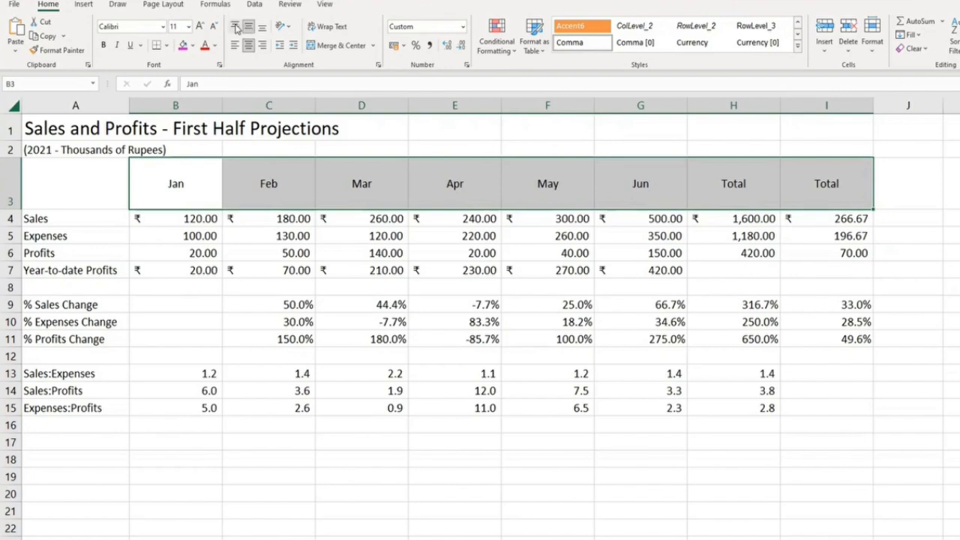
pyautogui.click(235, 27)
pyautogui.click(250, 28)
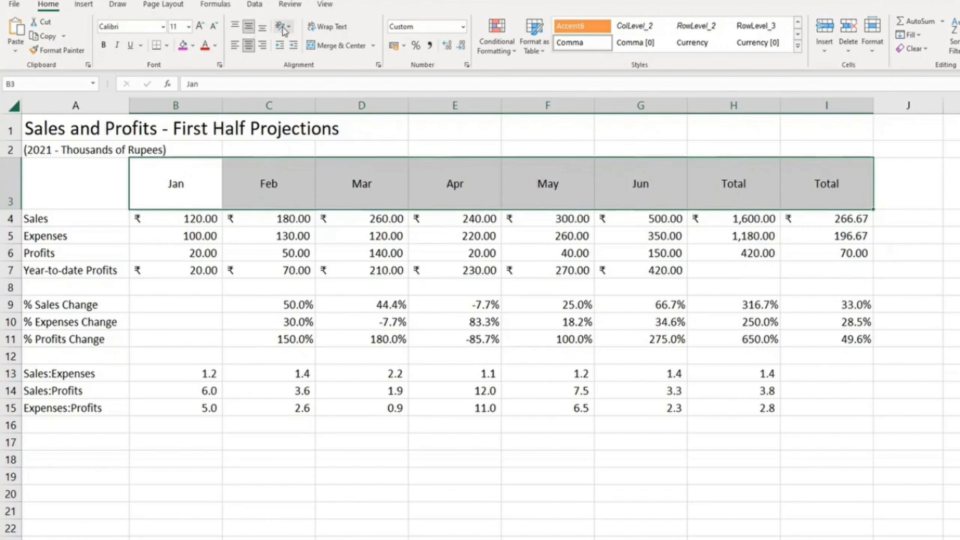
# Step: Try the angled, vertical, rotated-up and rotated-down text orientations on the headers in B3:I3, finishing with an 18-degree angle
pyautogui.click(282, 30)
pyautogui.click(294, 44)
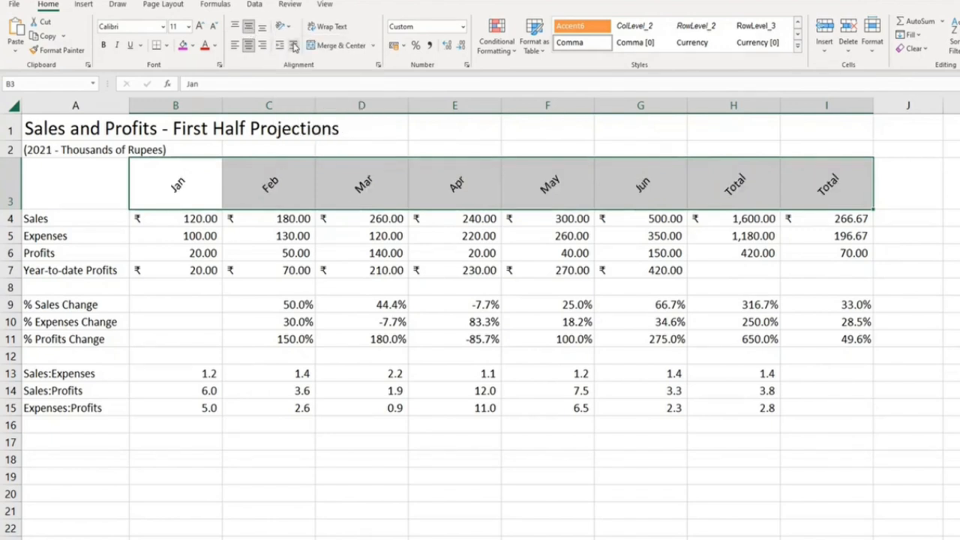
pyautogui.click(284, 28)
pyautogui.click(300, 58)
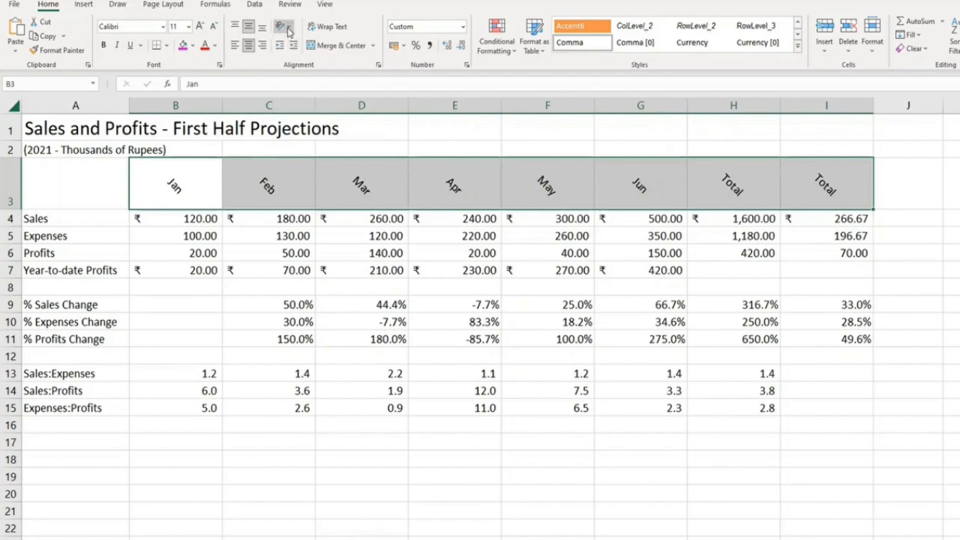
pyautogui.click(288, 31)
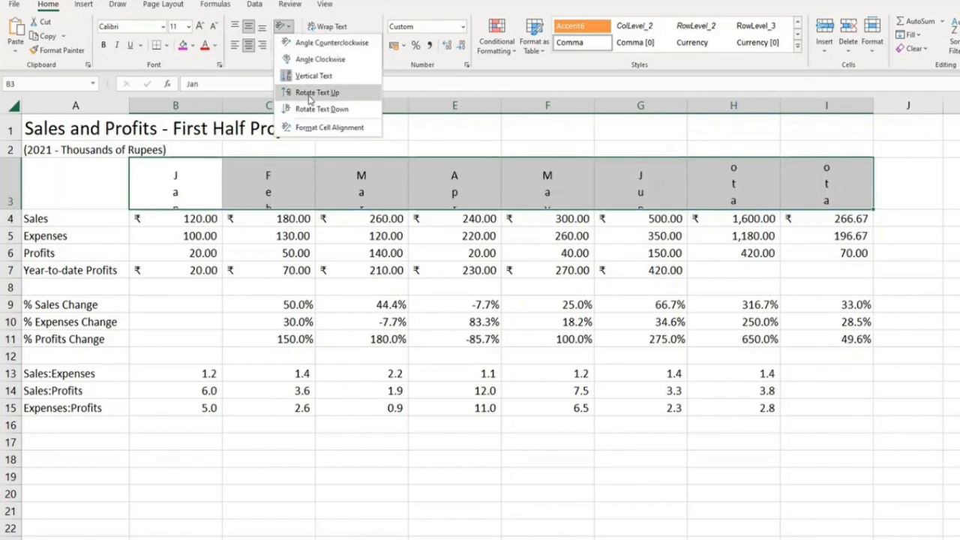
pyautogui.click(307, 92)
pyautogui.click(288, 27)
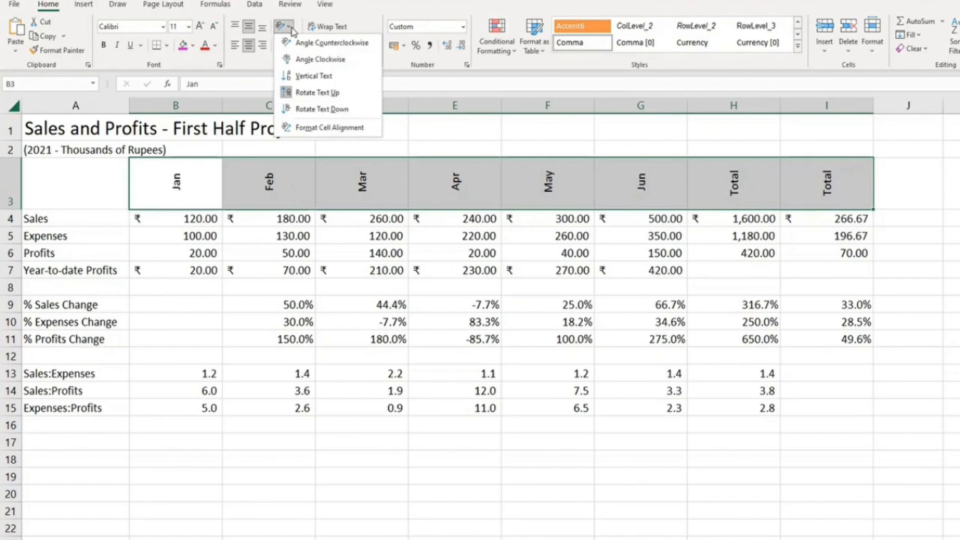
pyautogui.click(312, 110)
pyautogui.click(284, 27)
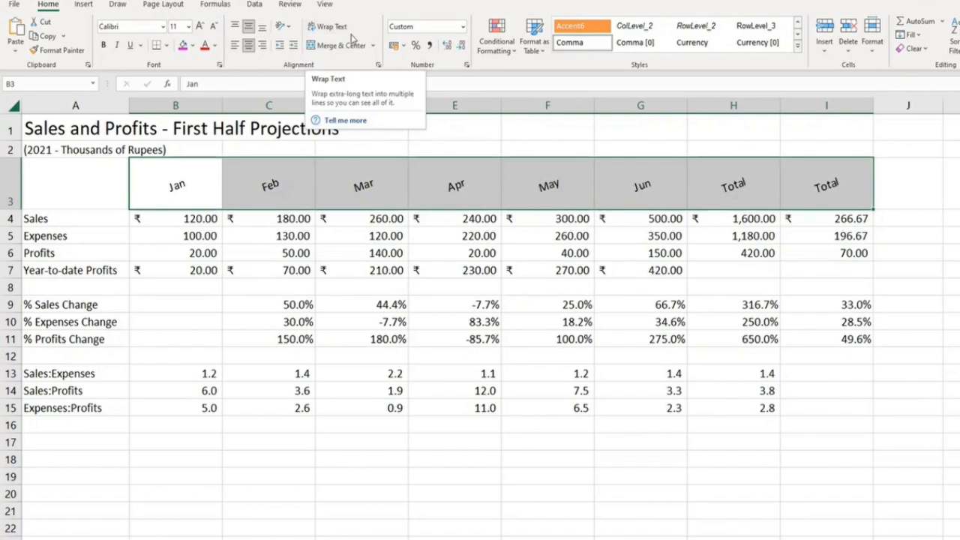
# Step: Return the header text in B3:I3 to horizontal orientation through the alignment settings of Format Cells
pyautogui.click(287, 31)
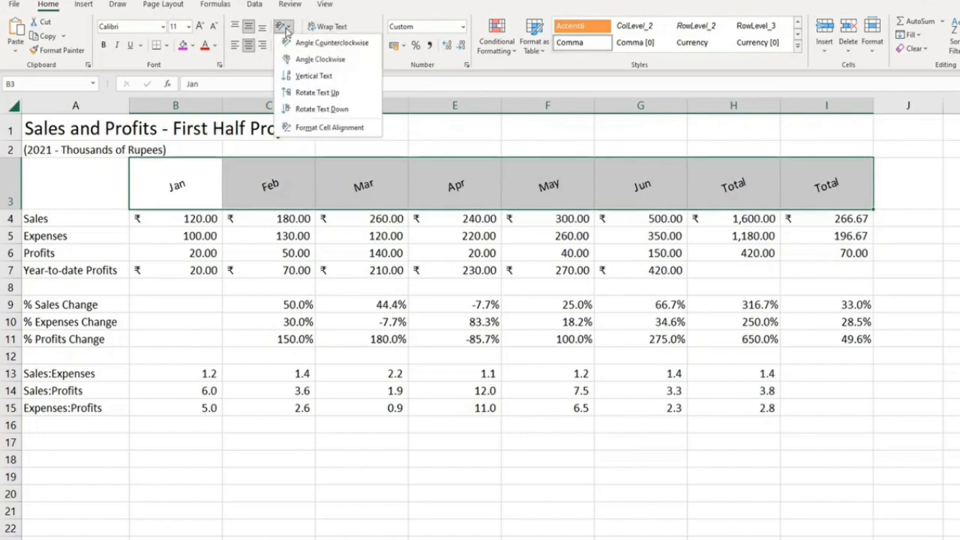
pyautogui.click(328, 129)
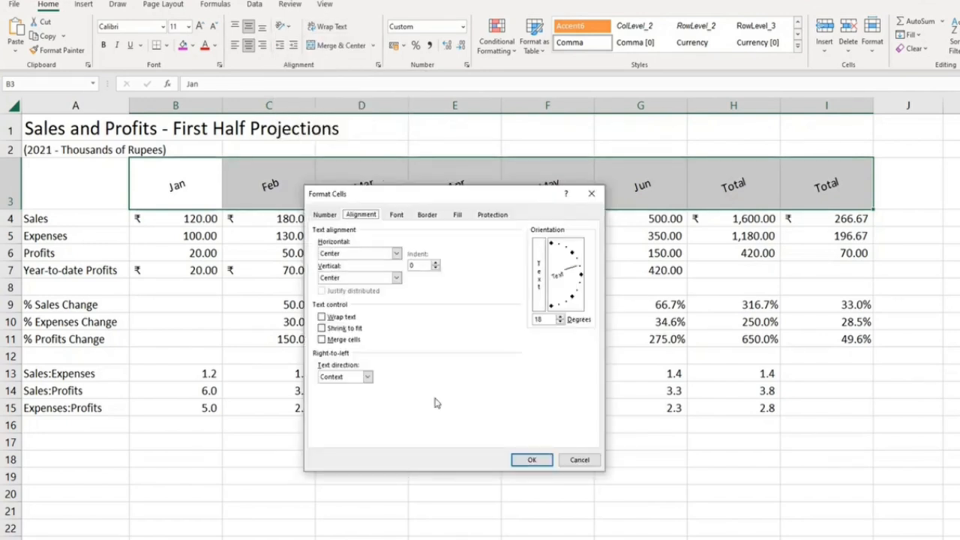
pyautogui.click(582, 277)
pyautogui.moveTo(581, 279); pyautogui.dragTo(581, 274)
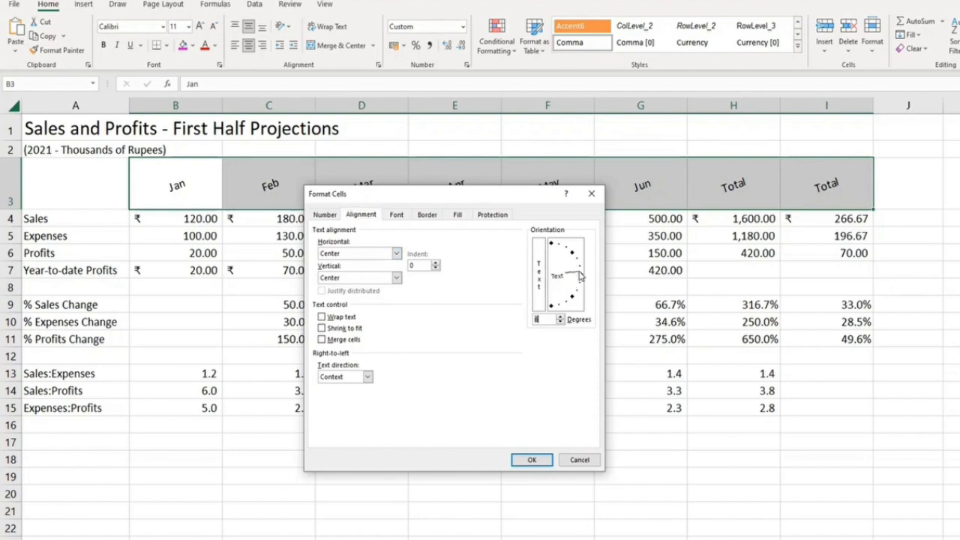
pyautogui.click(560, 322)
pyautogui.click(559, 322)
pyautogui.click(559, 323)
pyautogui.click(559, 322)
pyautogui.click(560, 322)
pyautogui.click(560, 322)
pyautogui.click(538, 460)
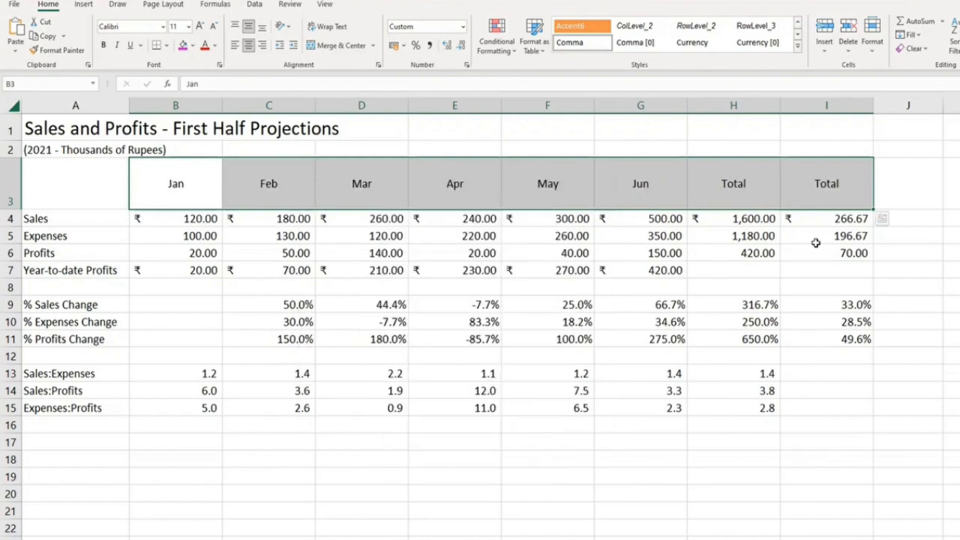
# Step: Remove the horizontal centering from the headers in B3:I3 and align them to the bottom of their cells
pyautogui.click(248, 45)
pyautogui.click(262, 26)
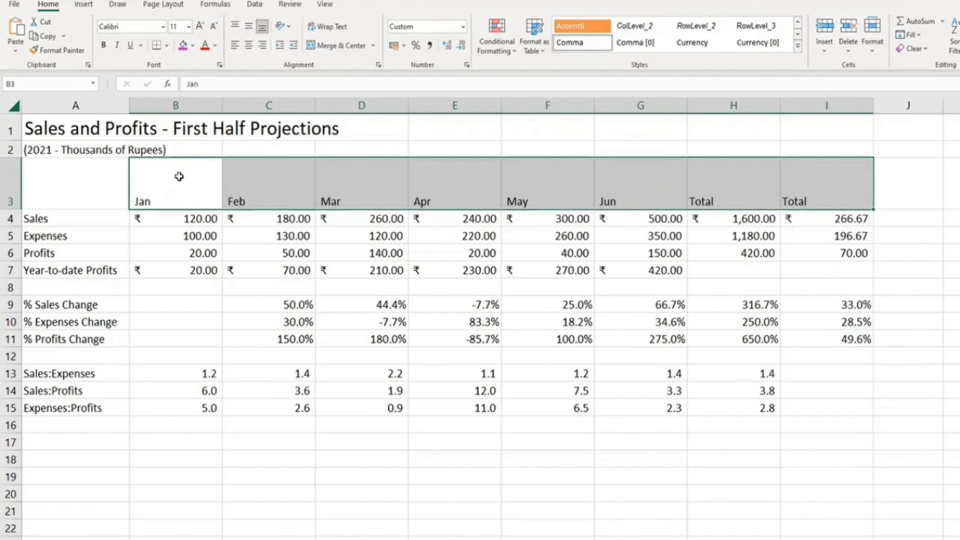
# Step: Auto-fit the height of header row 3 and the widths of columns B, C and D individually
pyautogui.doubleClick(14, 208)
pyautogui.click(454, 236)
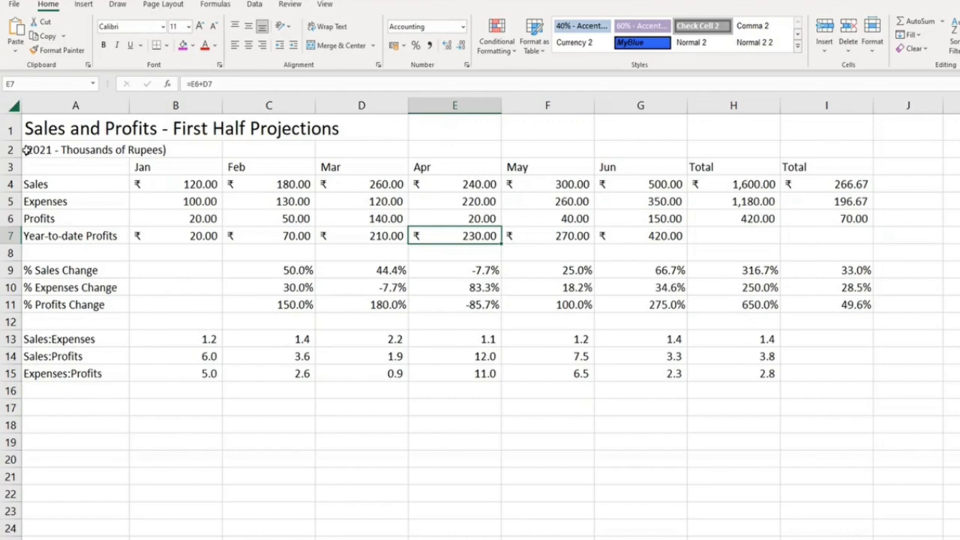
pyautogui.doubleClick(223, 105)
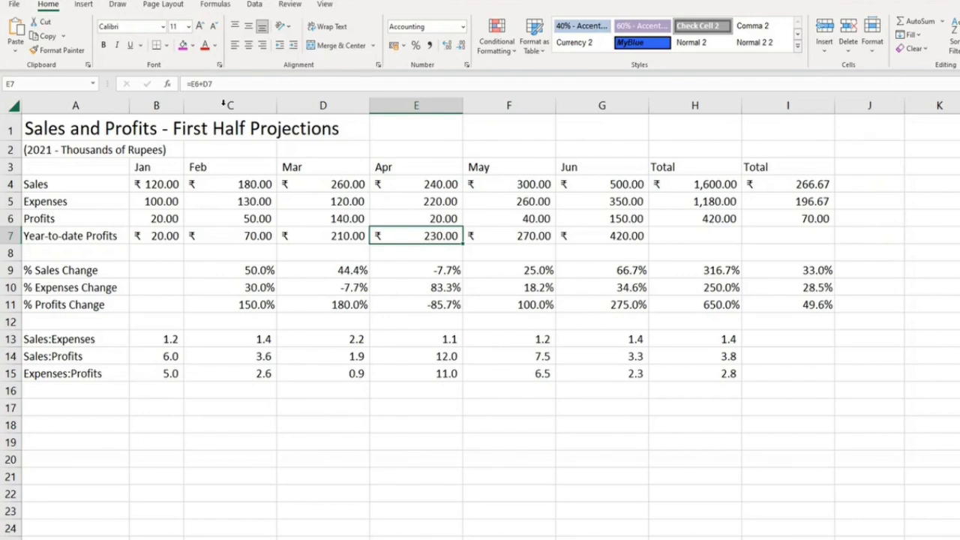
pyautogui.doubleClick(275, 103)
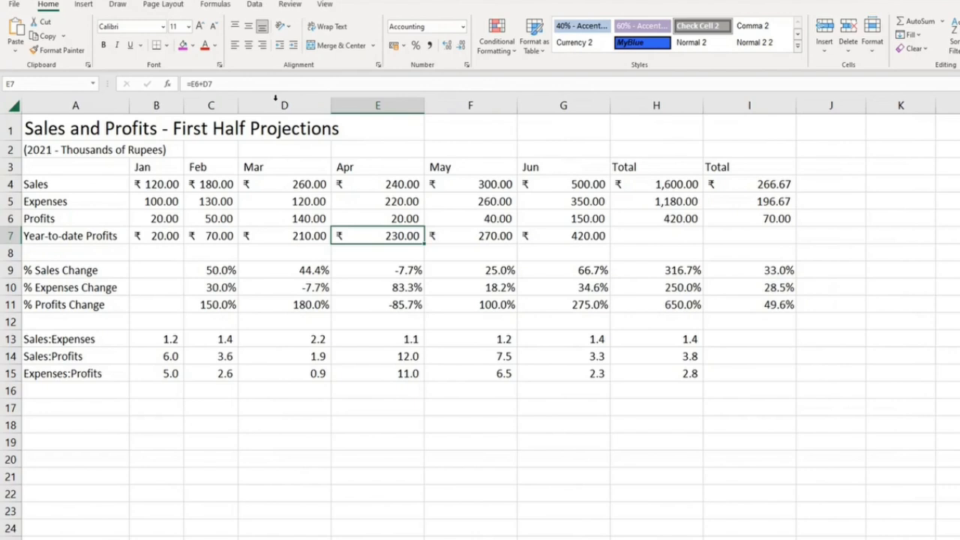
pyautogui.doubleClick(330, 105)
# Step: Auto-fit the widths of columns B through I together in one operation
pyautogui.click(182, 105)
pyautogui.moveTo(190, 106); pyautogui.dragTo(710, 106)
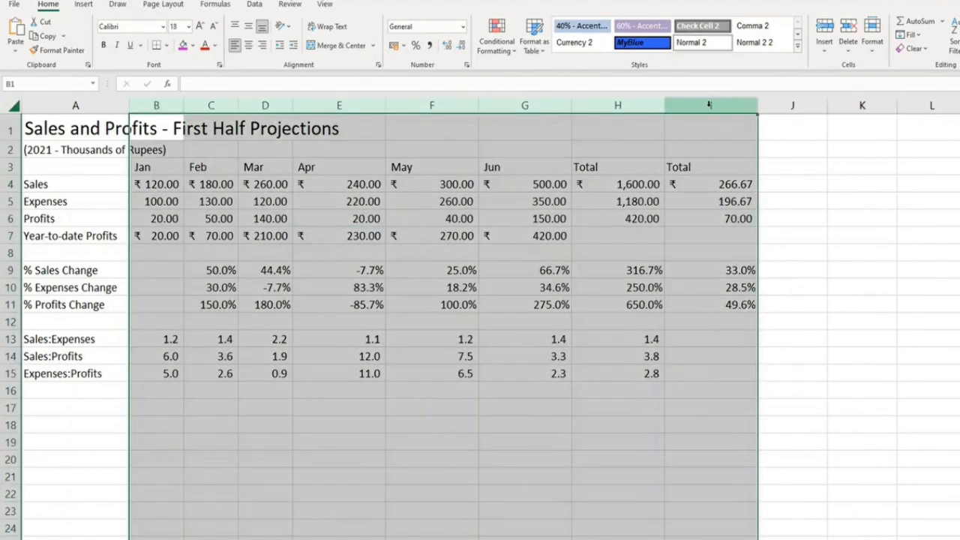
pyautogui.doubleClick(295, 106)
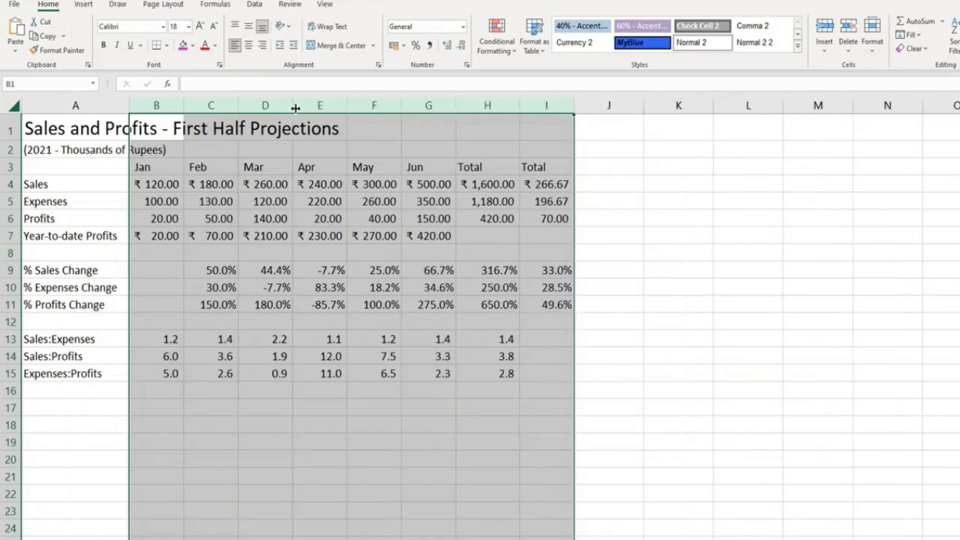
pyautogui.click(300, 201)
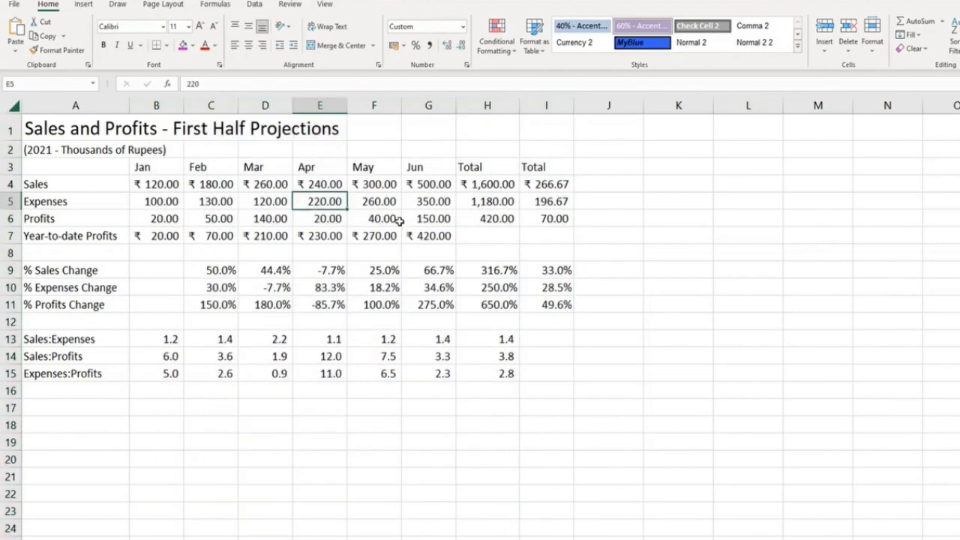
# Step: Auto-fit the width of every column on the whole worksheet at once
pyautogui.click(15, 106)
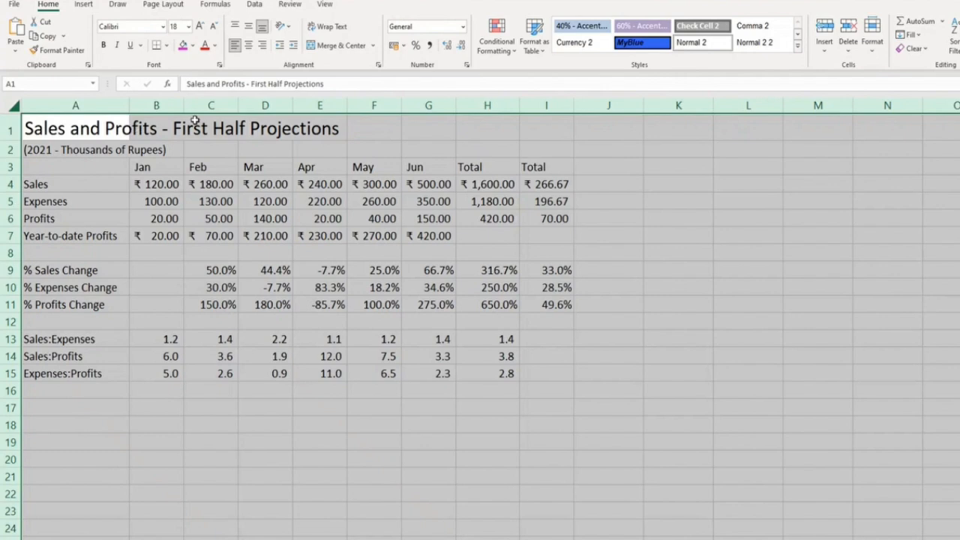
pyautogui.doubleClick(293, 105)
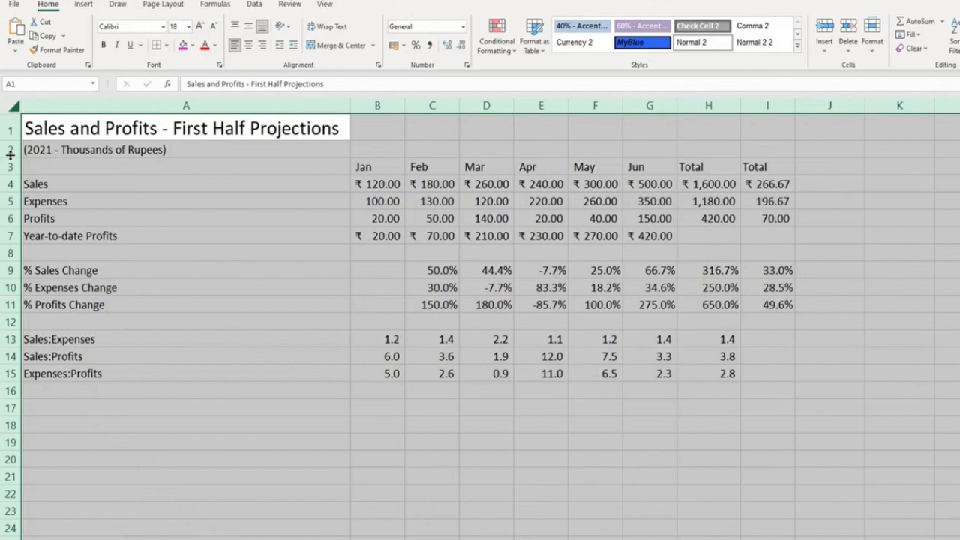
pyautogui.click(199, 232)
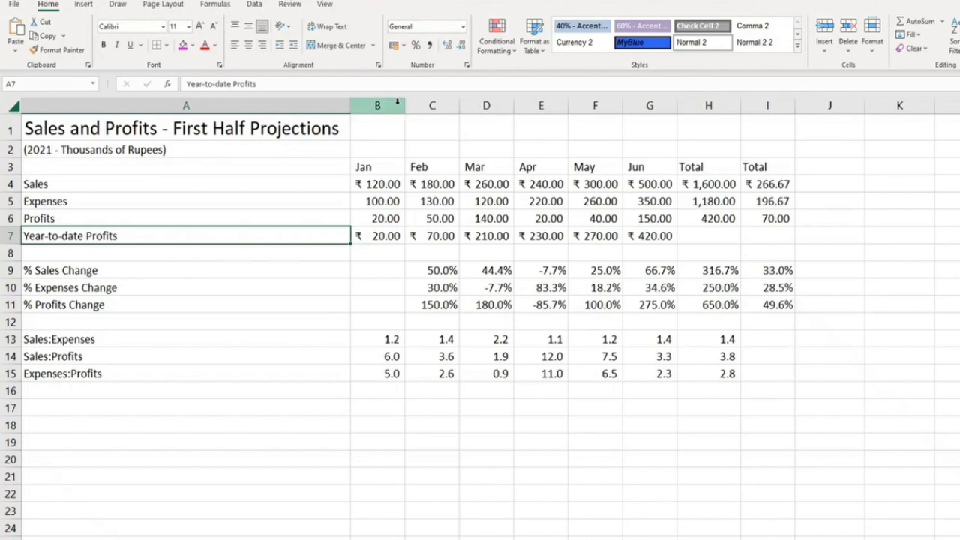
# Step: Hide the non-adjacent Apr and Jun columns, E and G
pyautogui.click(542, 105)
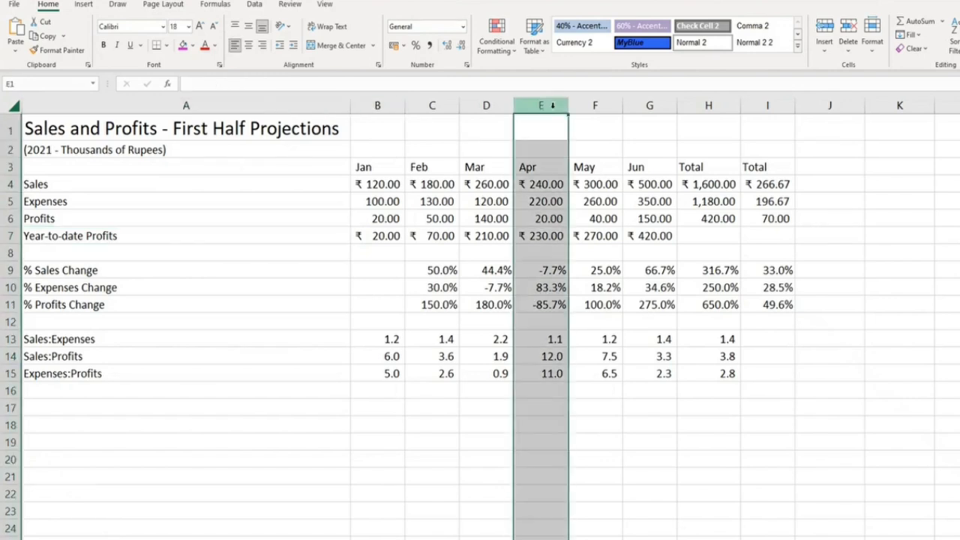
pyautogui.keyDown('ctrl'); pyautogui.click(665, 105); pyautogui.keyUp('ctrl')
pyautogui.rightClick(667, 106)
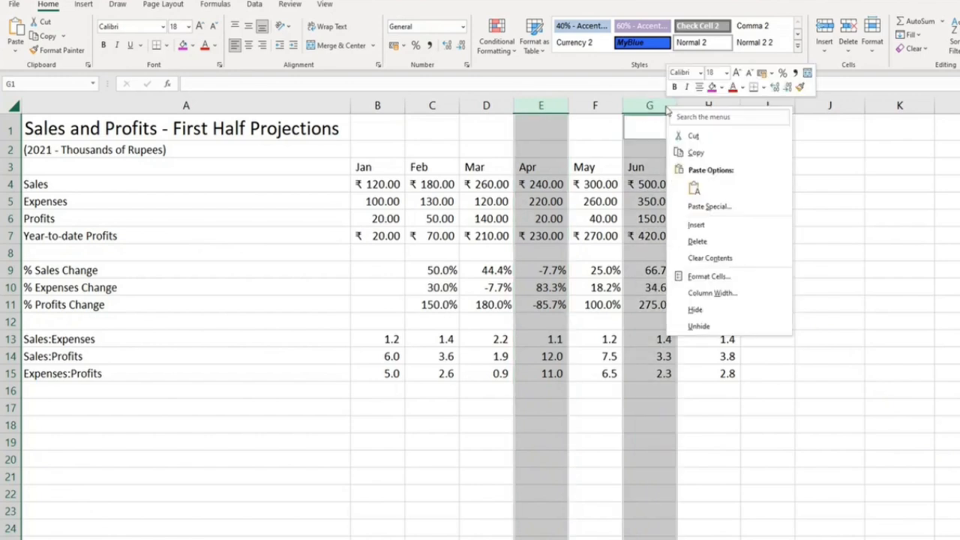
pyautogui.click(709, 309)
pyautogui.click(649, 288)
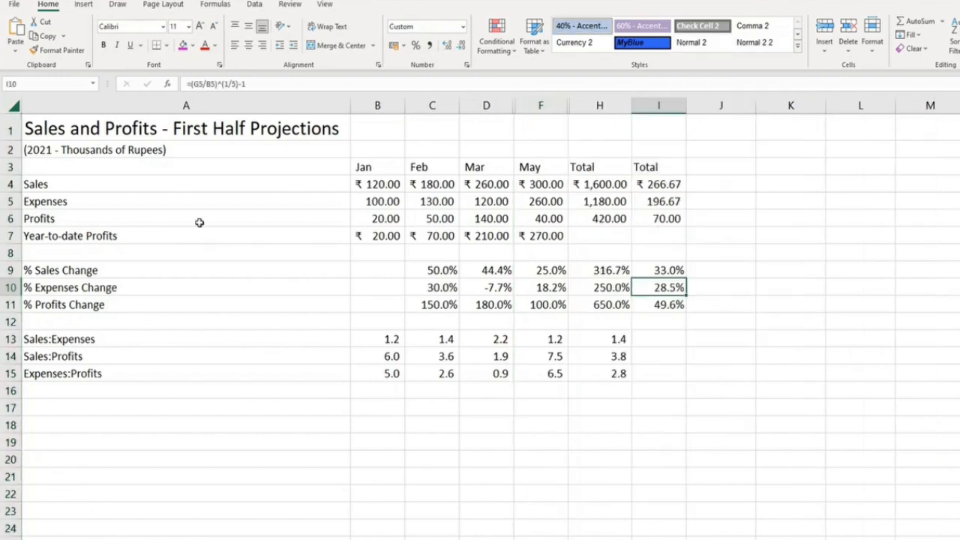
# Step: Hide the non-adjacent Profits and % Expenses Change rows, 6 and 10
pyautogui.click(13, 219)
pyautogui.keyDown('ctrl'); pyautogui.click(16, 291); pyautogui.keyUp('ctrl')
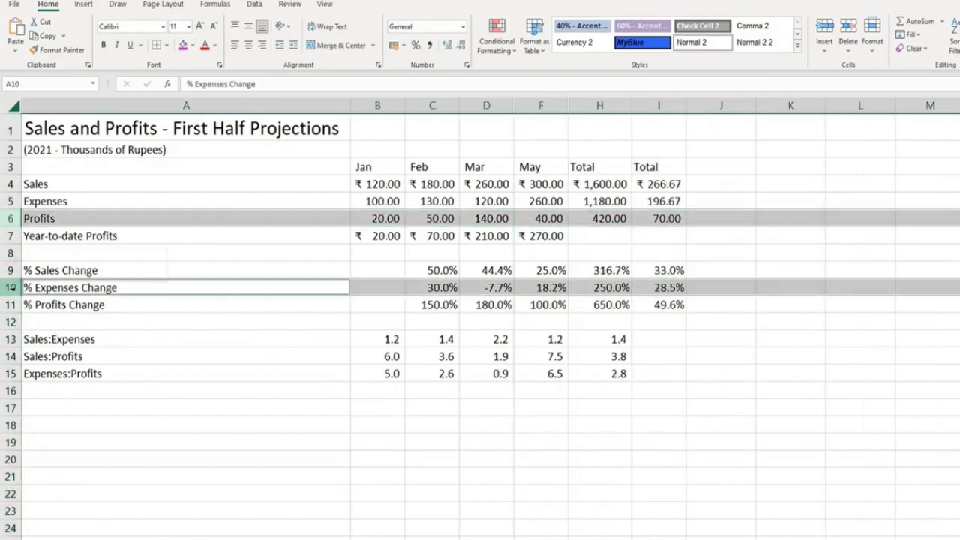
pyautogui.rightClick(17, 291)
pyautogui.click(99, 495)
pyautogui.click(236, 424)
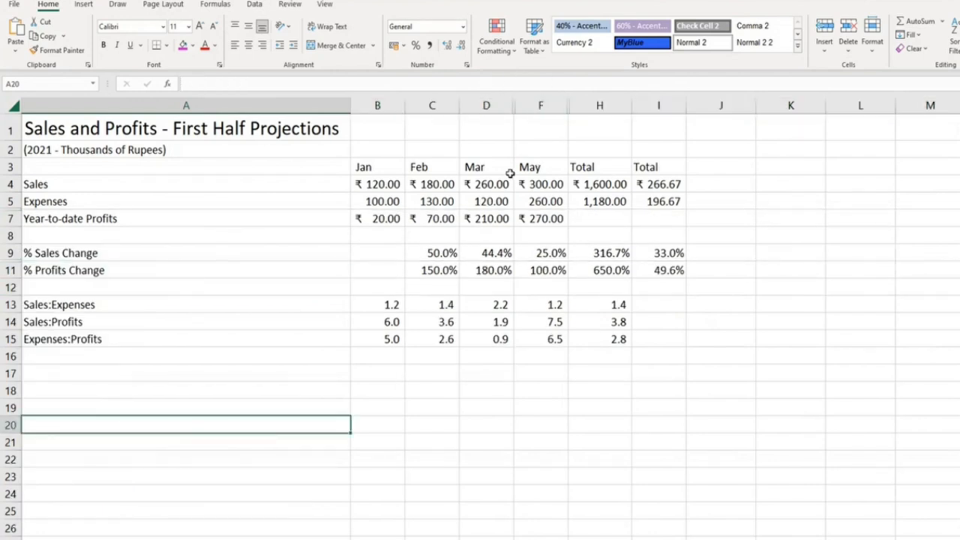
# Step: Restore all hidden columns and rows by auto-fitting the whole worksheet, and narrow column A to slightly wider than its row labels
pyautogui.click(10, 104)
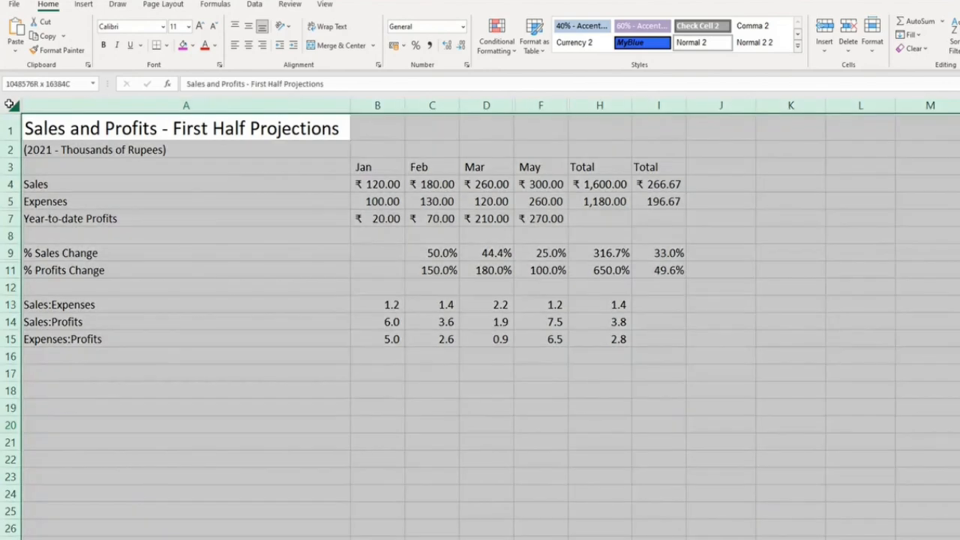
pyautogui.doubleClick(404, 106)
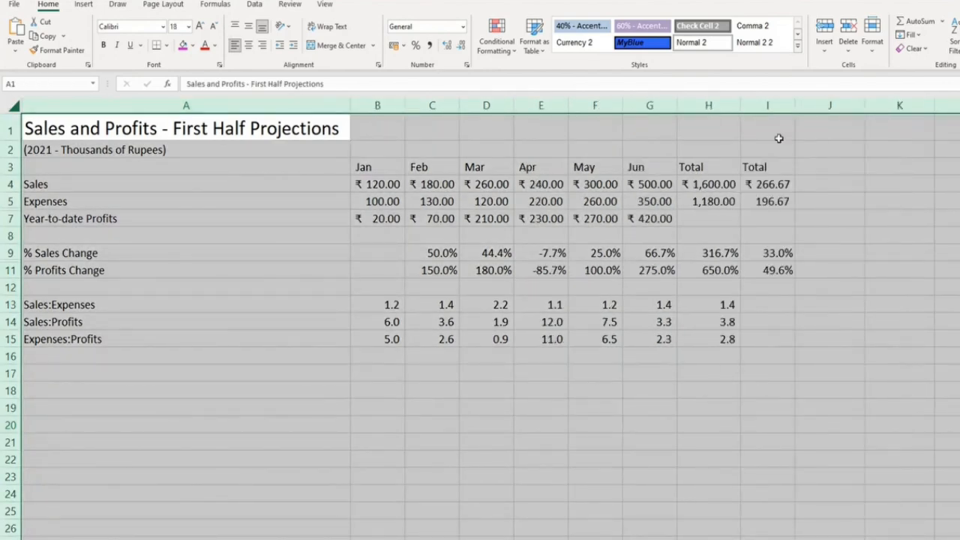
pyautogui.doubleClick(12, 174)
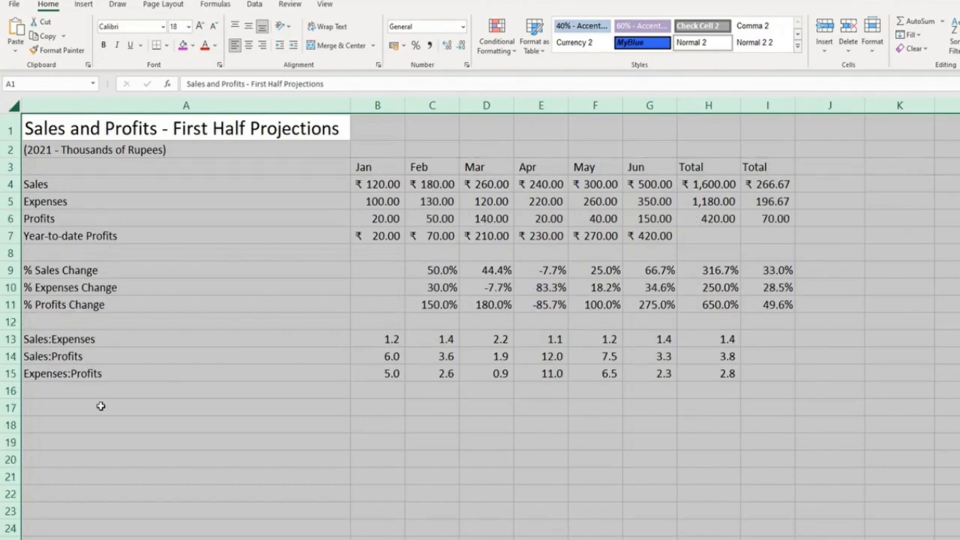
pyautogui.click(293, 287)
pyautogui.moveTo(350, 106); pyautogui.dragTo(175, 112)
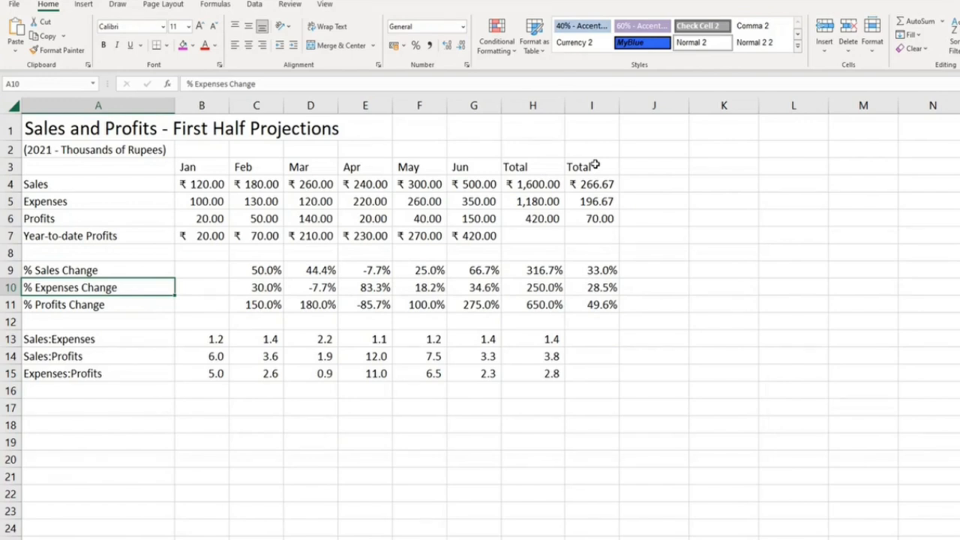
# Step: Change the header in H3 to "First Half Total"
pyautogui.click(536, 171)
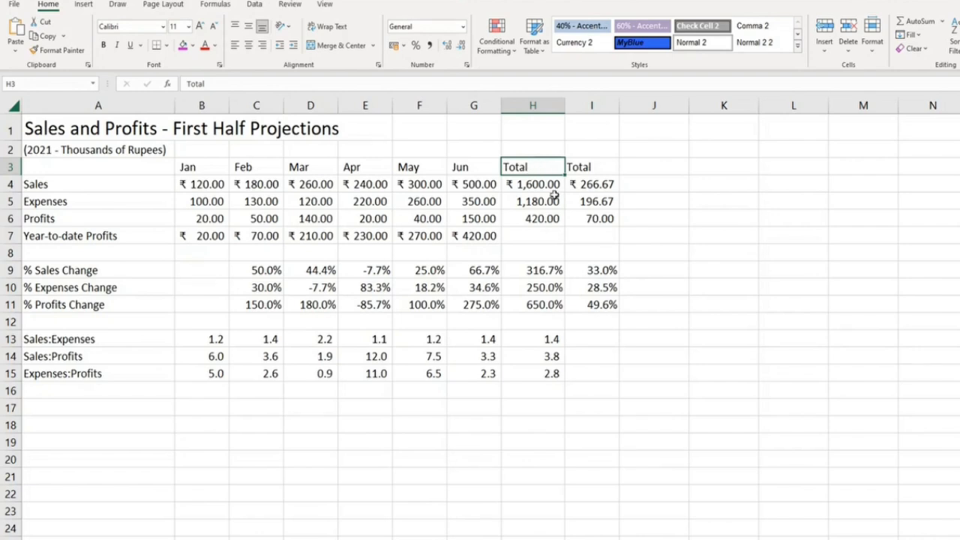
pyautogui.write('First')
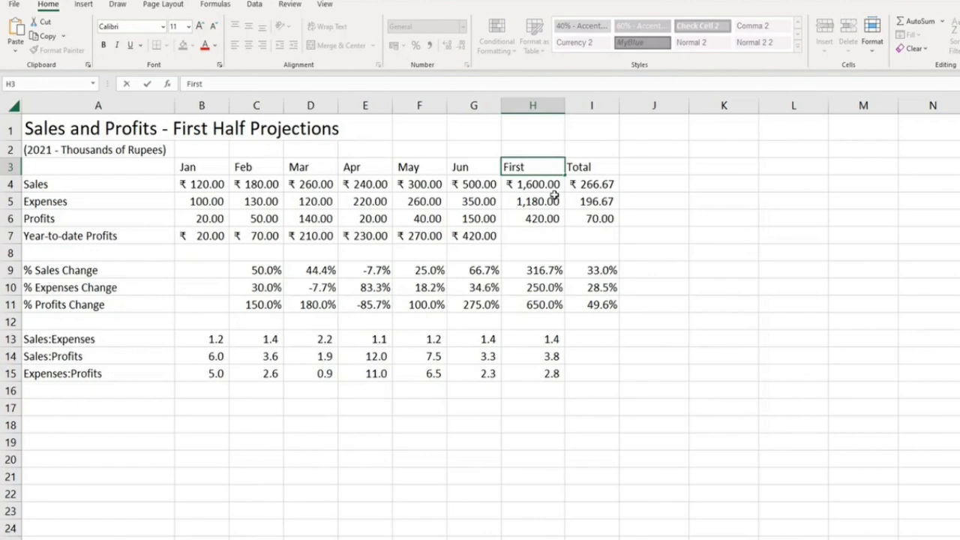
pyautogui.write(' Half Total')
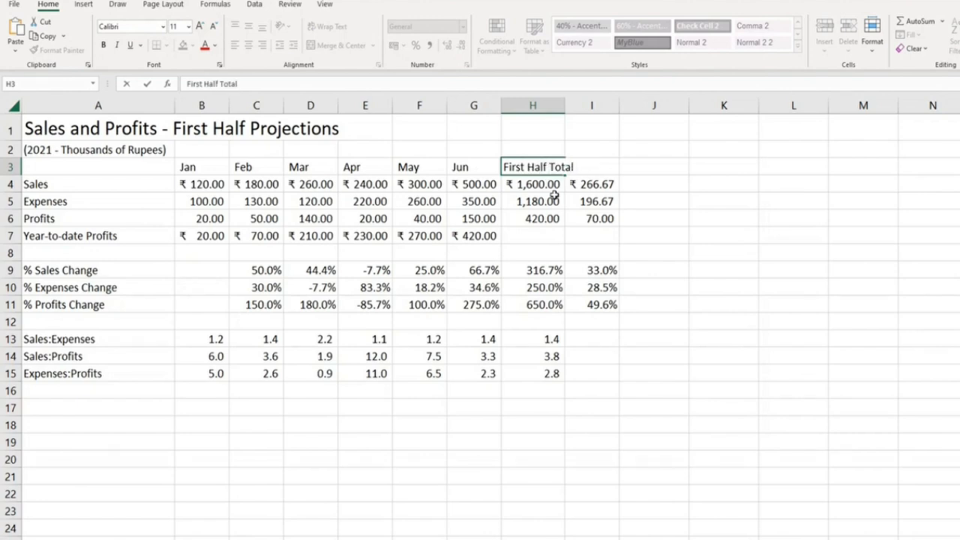
pyautogui.press('Return')
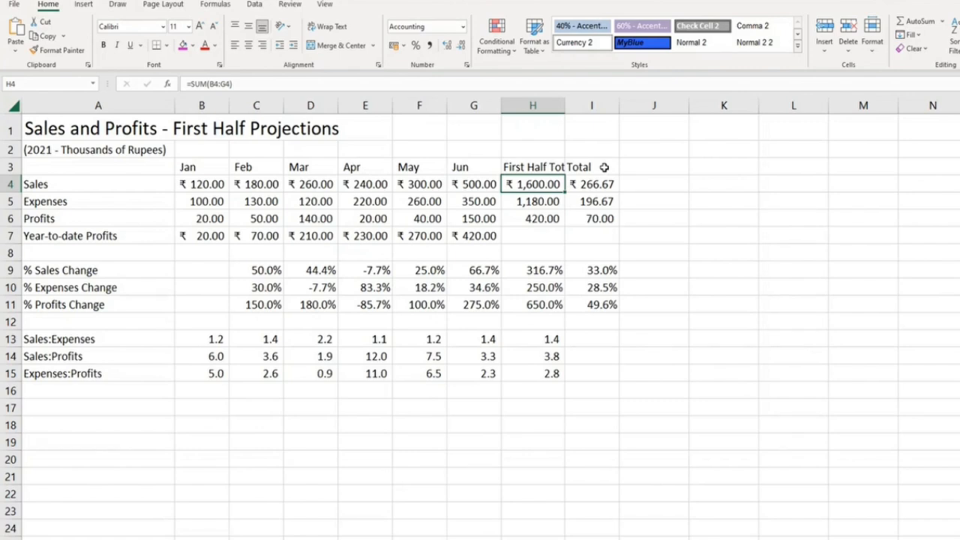
# Step: Widen columns B through I slightly to one equal width
pyautogui.moveTo(201, 105); pyautogui.dragTo(593, 103)
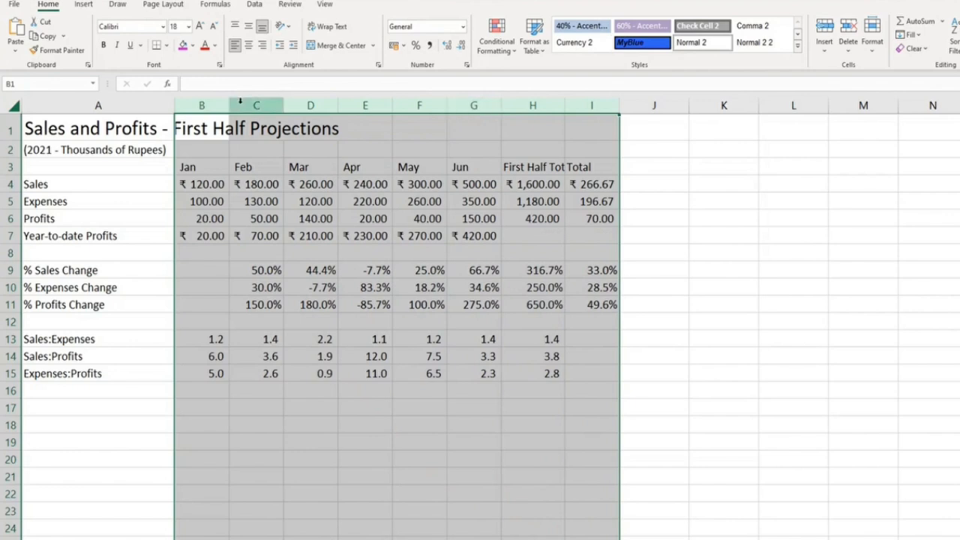
pyautogui.moveTo(230, 105); pyautogui.dragTo(237, 111)
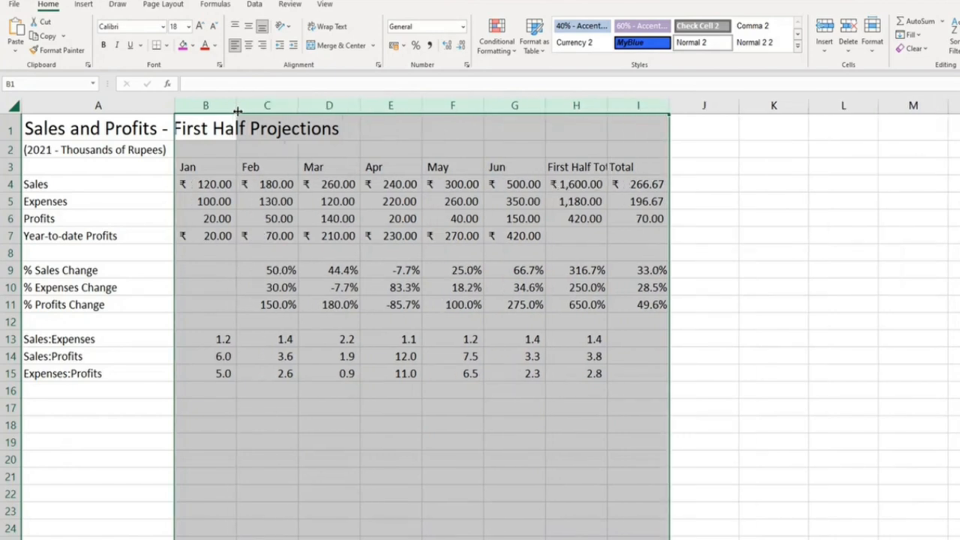
pyautogui.click(592, 203)
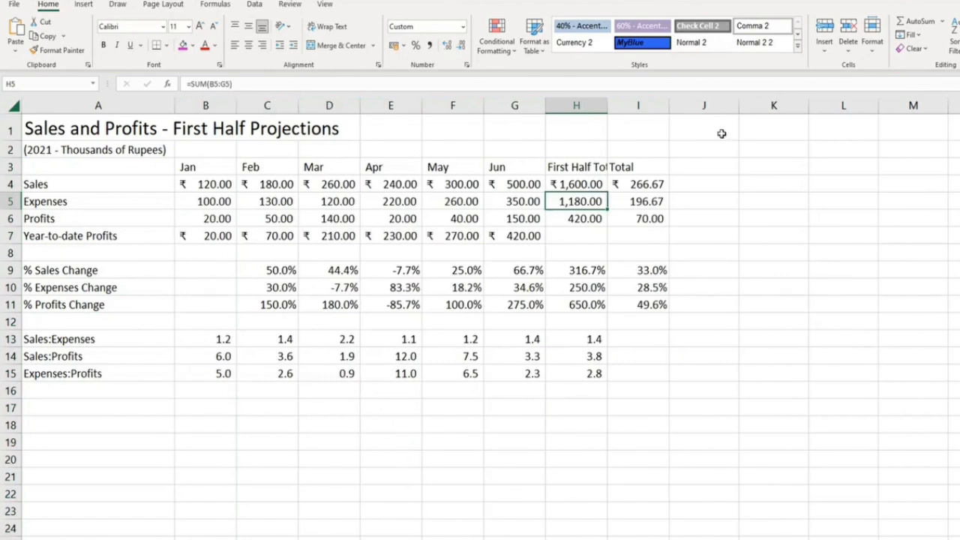
# Step: Insert a line break before "Total" in the H3 header so it splits after "First Half"
pyautogui.click(601, 170)
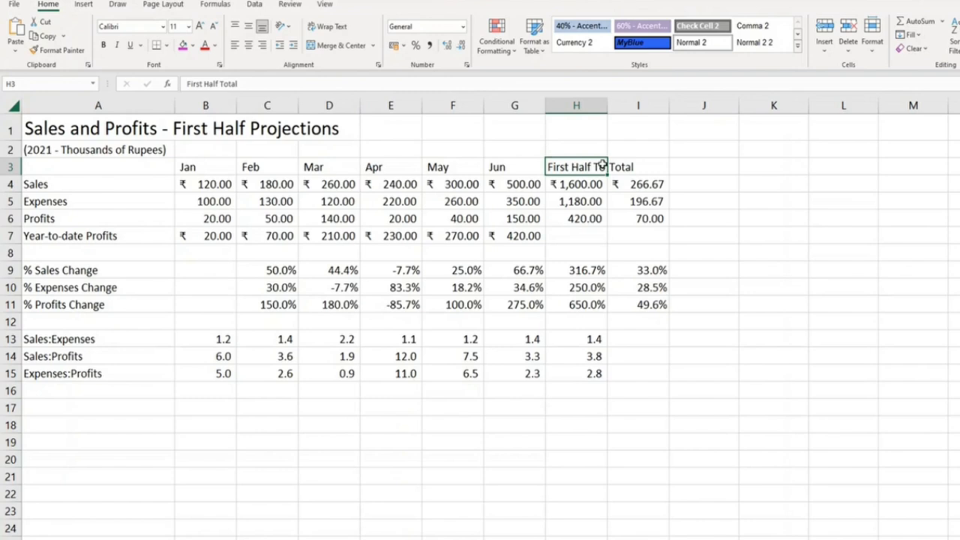
pyautogui.doubleClick(596, 162)
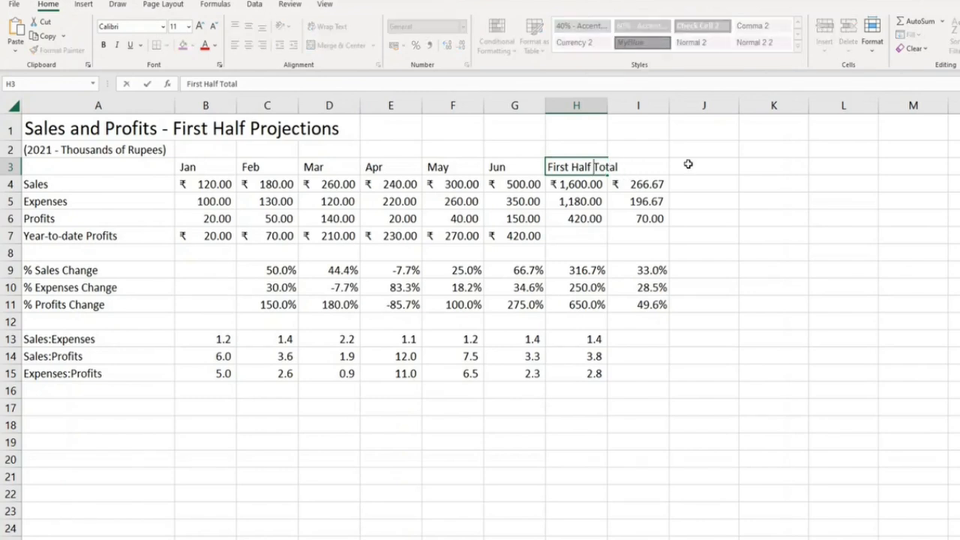
pyautogui.press('alt')
pyautogui.hotkey('alt', 'Return')
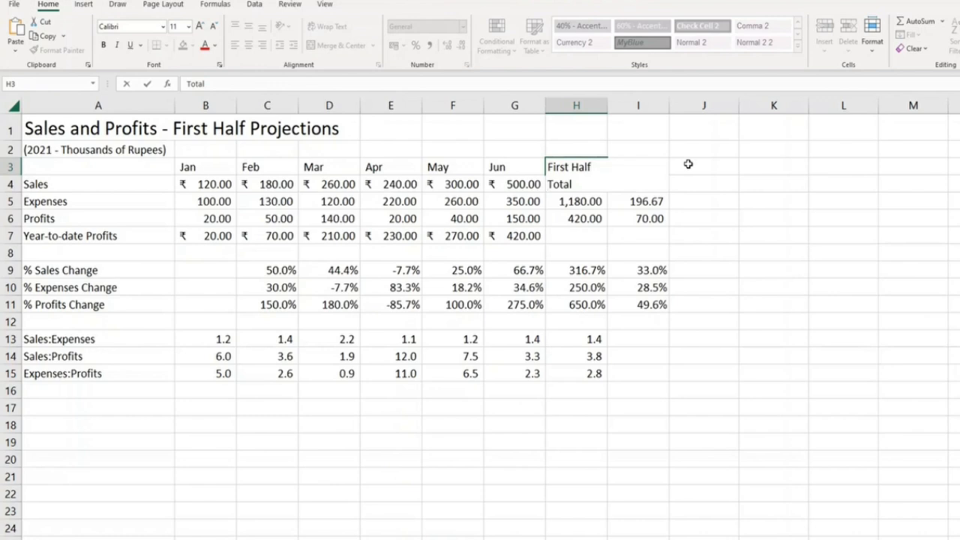
pyautogui.press('Return')
pyautogui.click(599, 174)
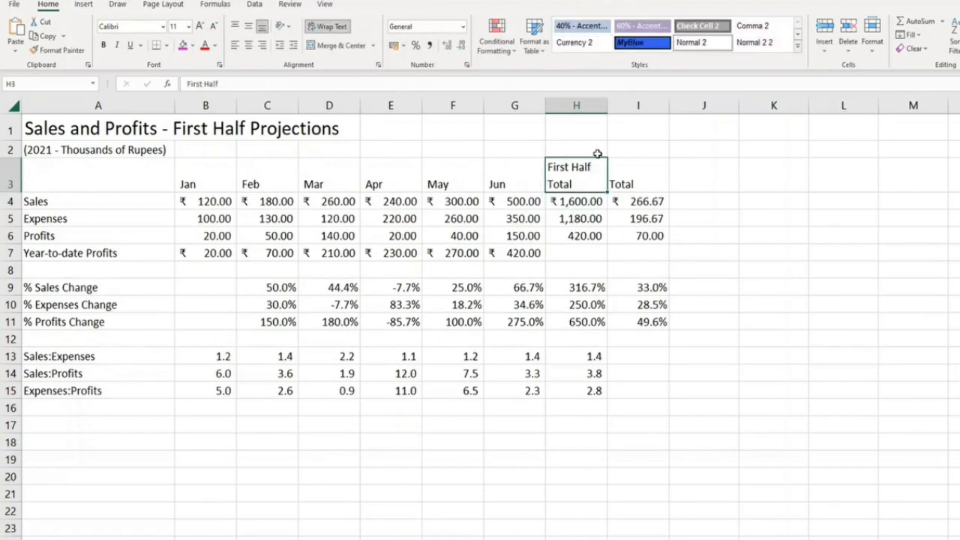
# Step: Toggle Wrap Text for the First Half Total header in H3, finishing with wrapping turned off
pyautogui.moveTo(611, 101); pyautogui.dragTo(611, 101)
pyautogui.click(337, 33)
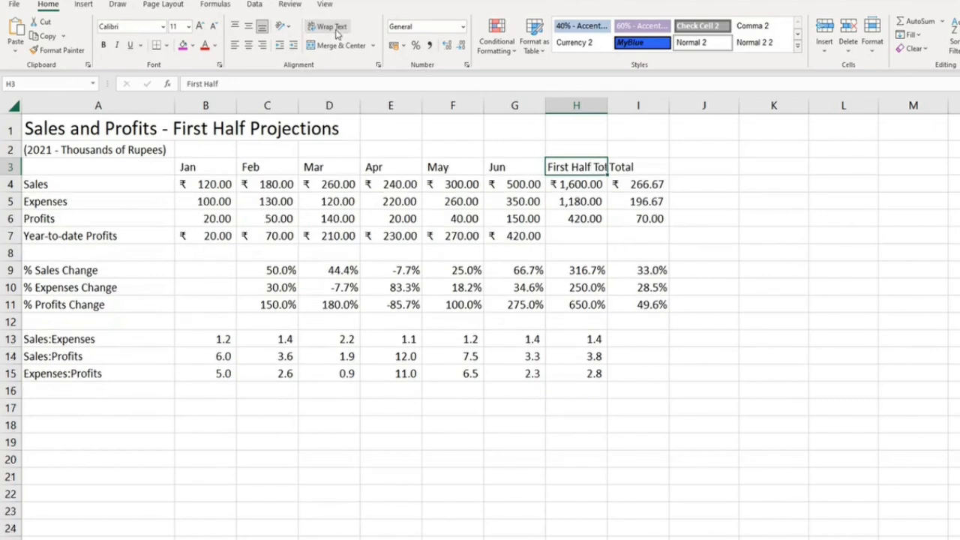
pyautogui.click(337, 33)
pyautogui.click(336, 33)
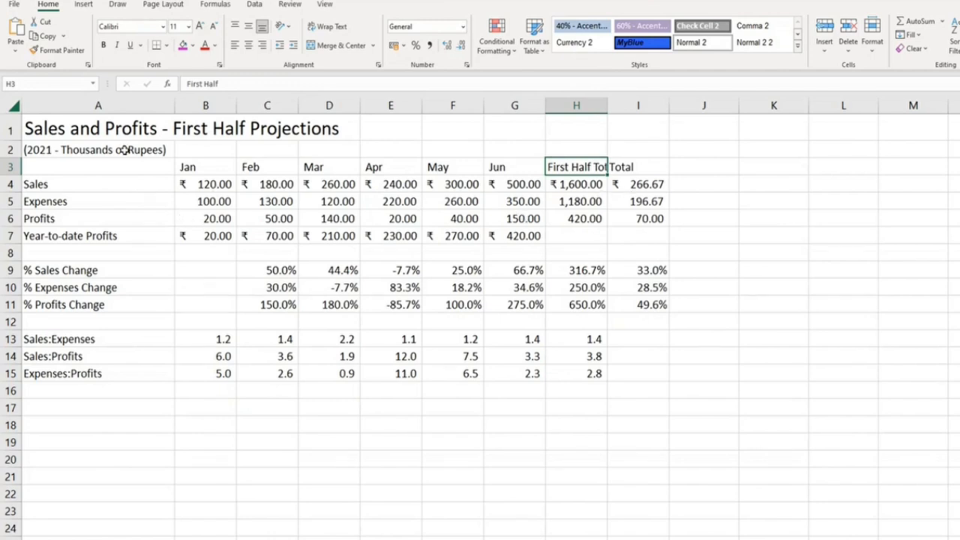
# Step: Try centering the worksheet title within cell A1, remove the centering again, and keep A1 selected
pyautogui.click(109, 128)
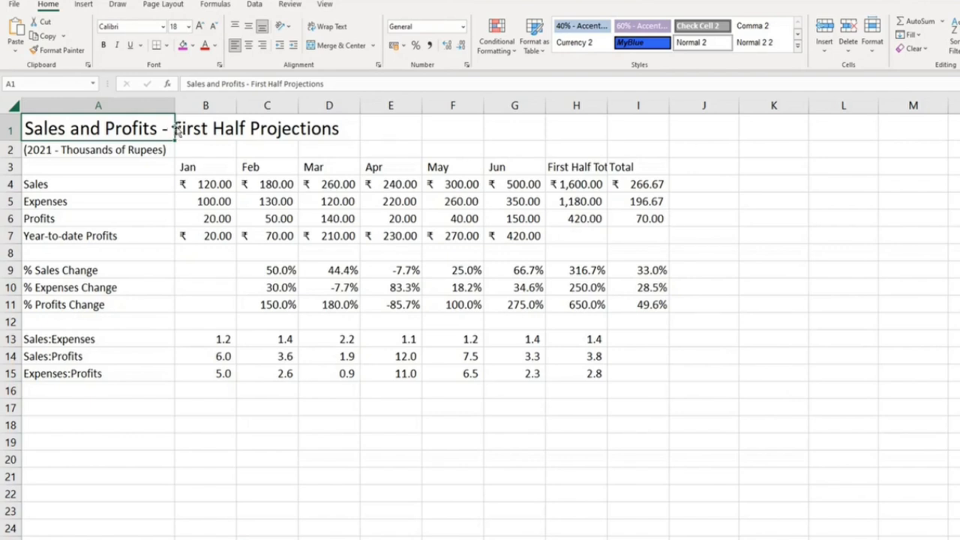
pyautogui.moveTo(174, 130); pyautogui.dragTo(90, 129)
pyautogui.click(252, 46)
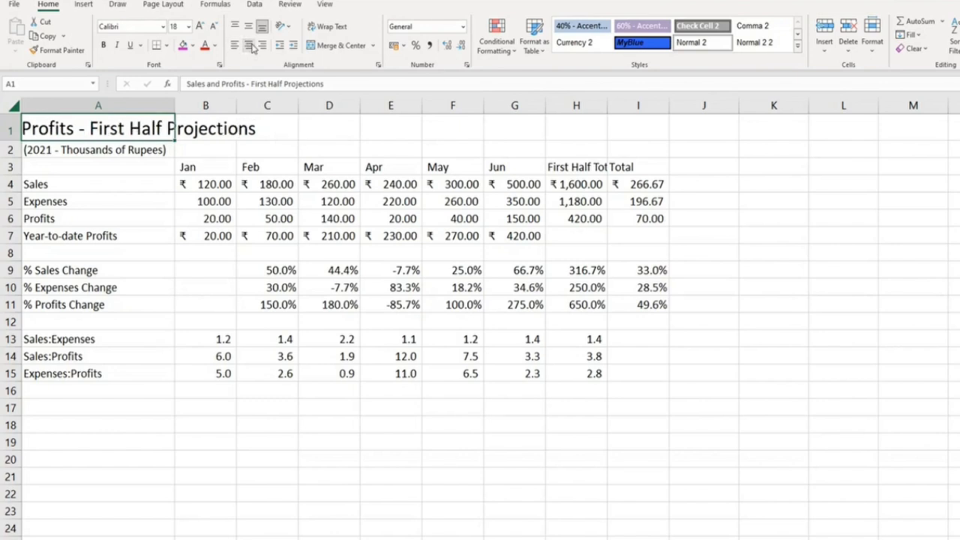
pyautogui.click(252, 47)
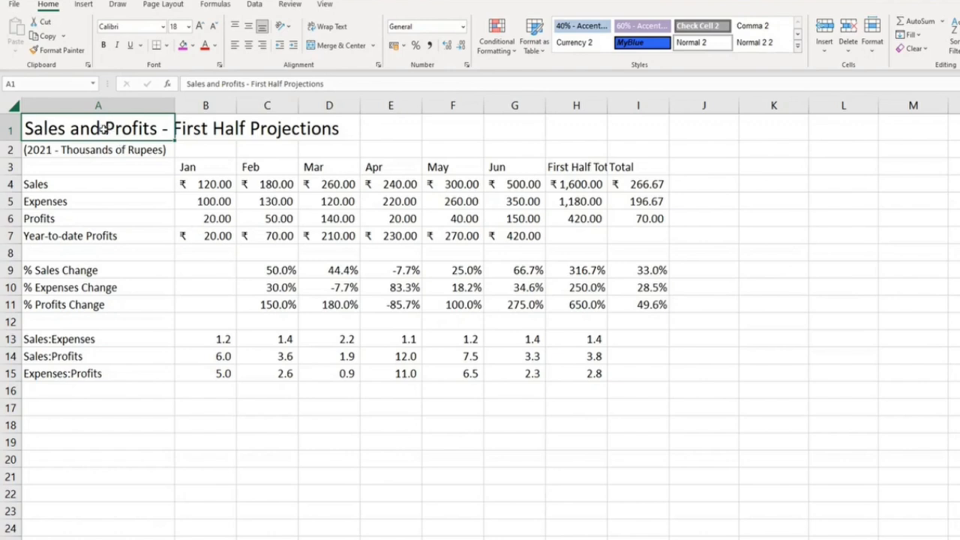
pyautogui.click(140, 179)
pyautogui.click(111, 128)
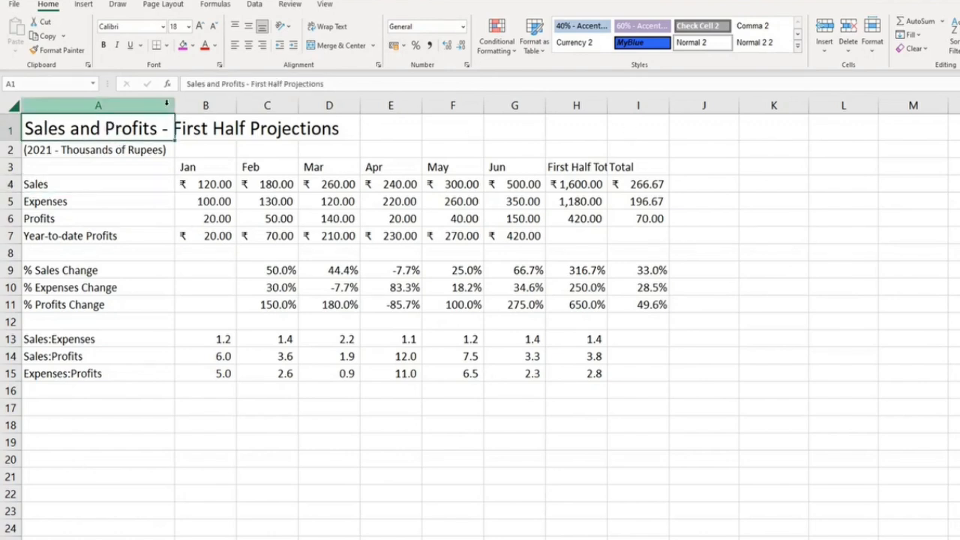
# Step: Merge and center the worksheet title across A1:I1 and check the merged cell by moving the selection in and out of it
pyautogui.moveTo(141, 124); pyautogui.dragTo(631, 130)
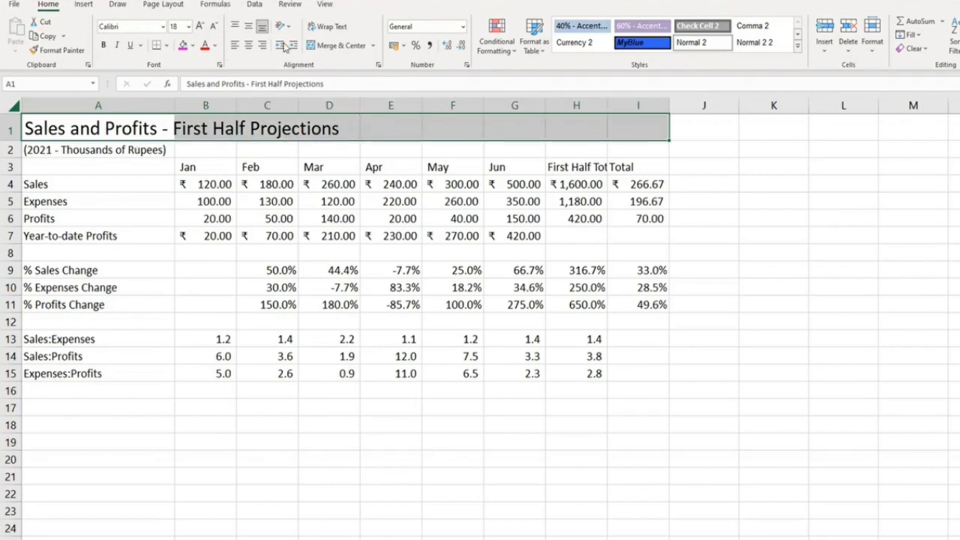
pyautogui.click(339, 46)
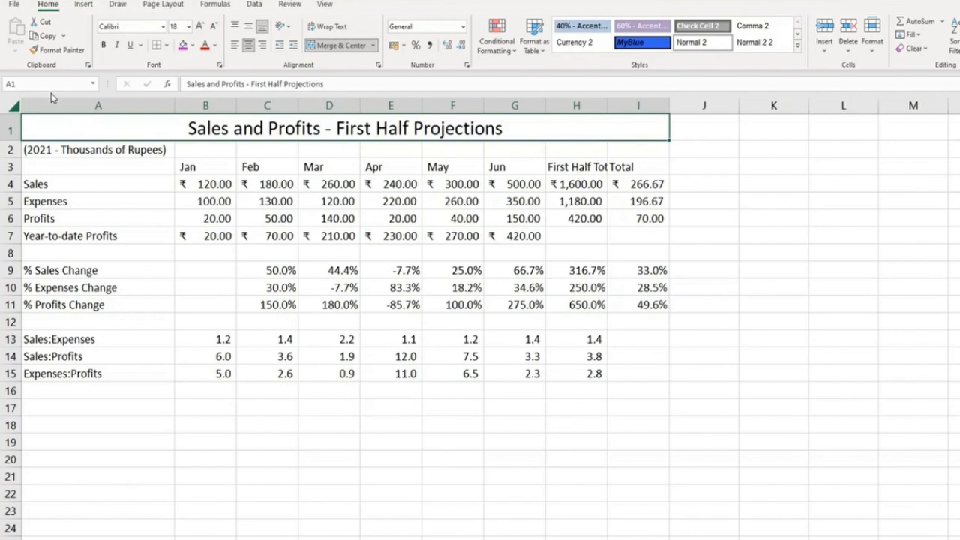
pyautogui.click(709, 123)
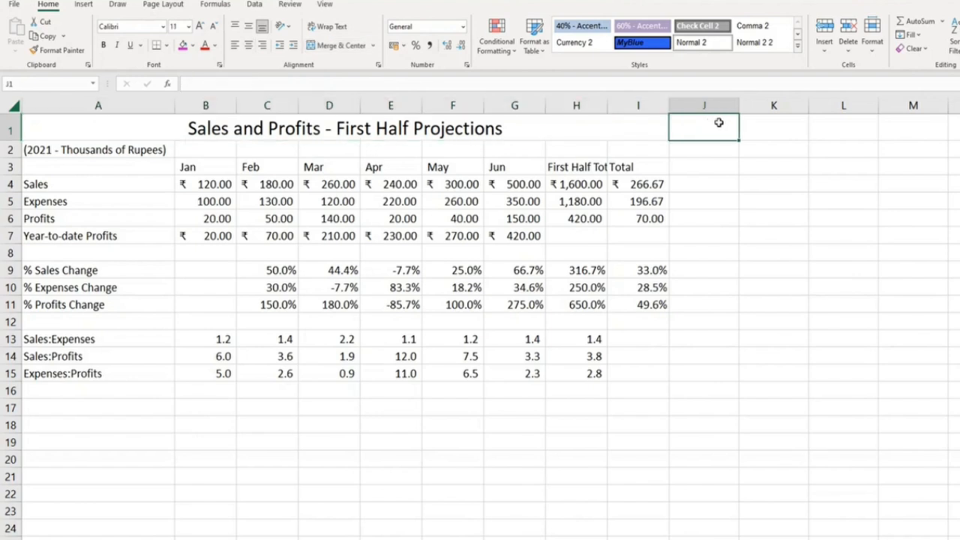
pyautogui.press('Left')
pyautogui.press('Right')
# Step: Merge and center the "(2021 - Thousands of Rupees)" subtitle across A2:I2
pyautogui.moveTo(83, 152); pyautogui.dragTo(610, 150)
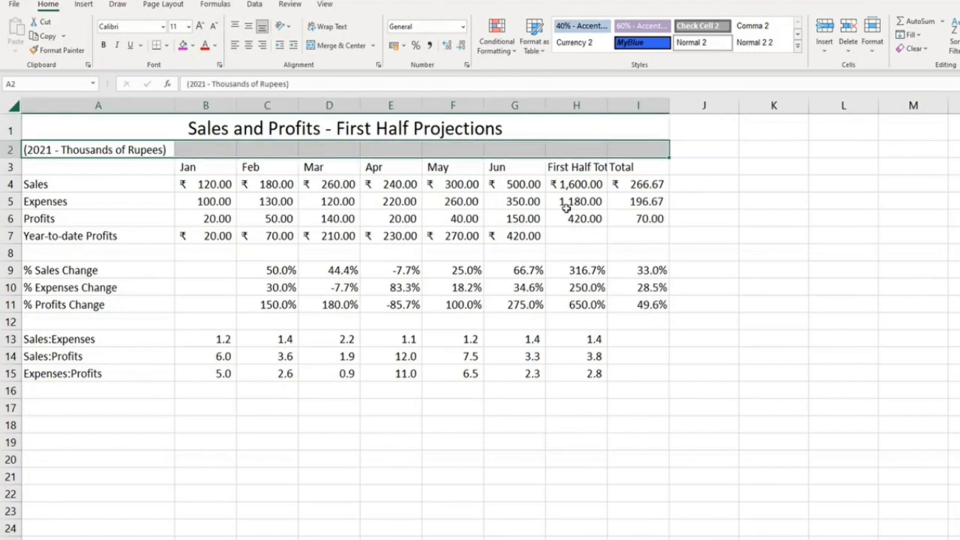
pyautogui.click(336, 45)
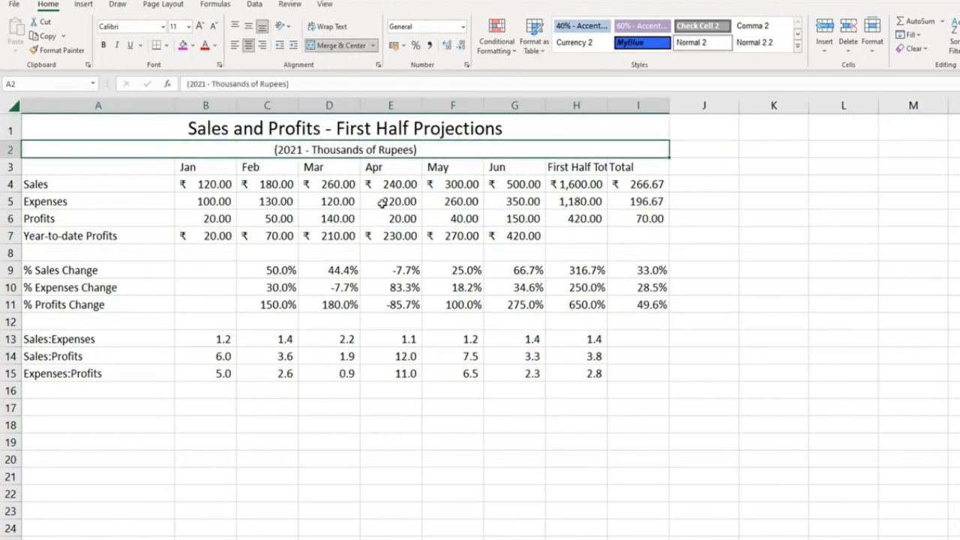
pyautogui.click(503, 253)
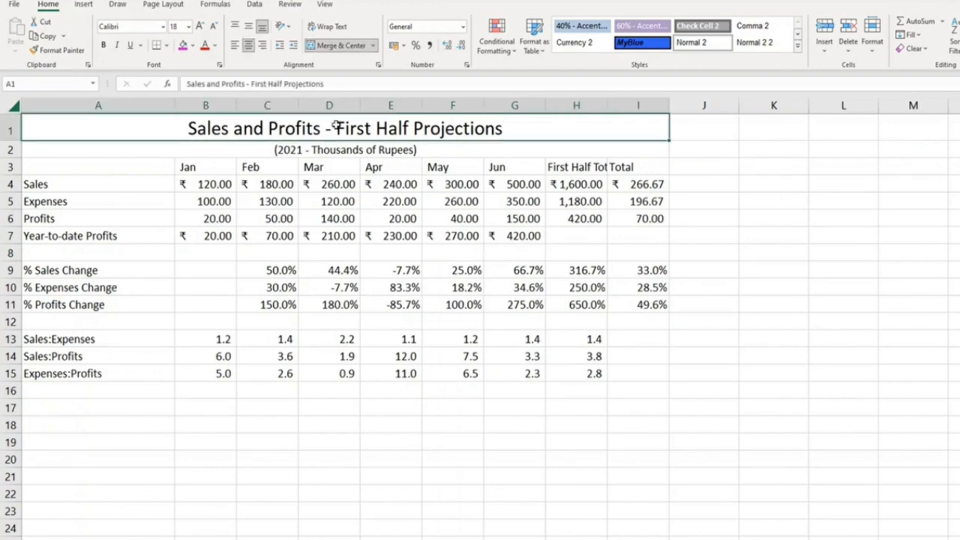
# Step: Unmerge the title in row 1 and the subtitle in row 2, removing the centering from both
pyautogui.click(333, 122)
pyautogui.click(372, 45)
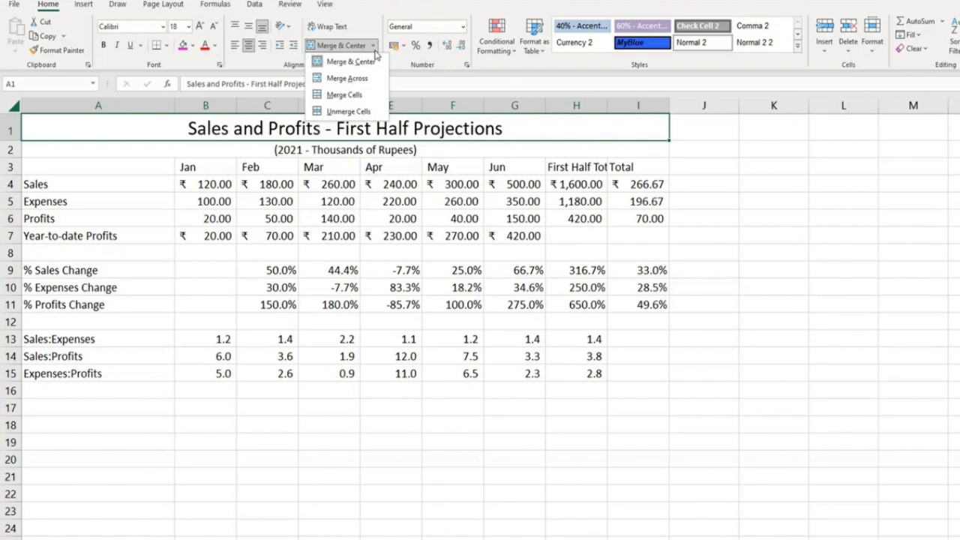
pyautogui.click(368, 109)
pyautogui.click(362, 253)
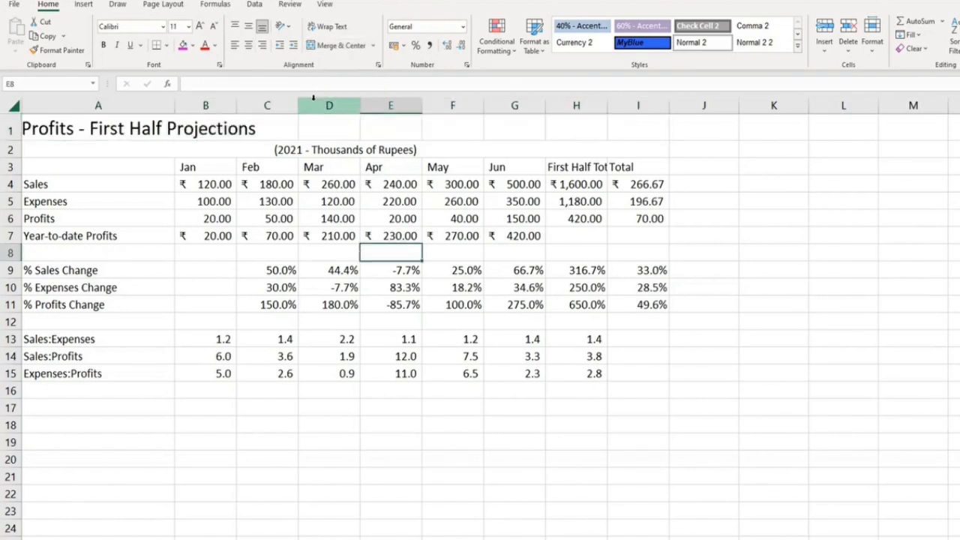
pyautogui.click(141, 120)
pyautogui.click(248, 45)
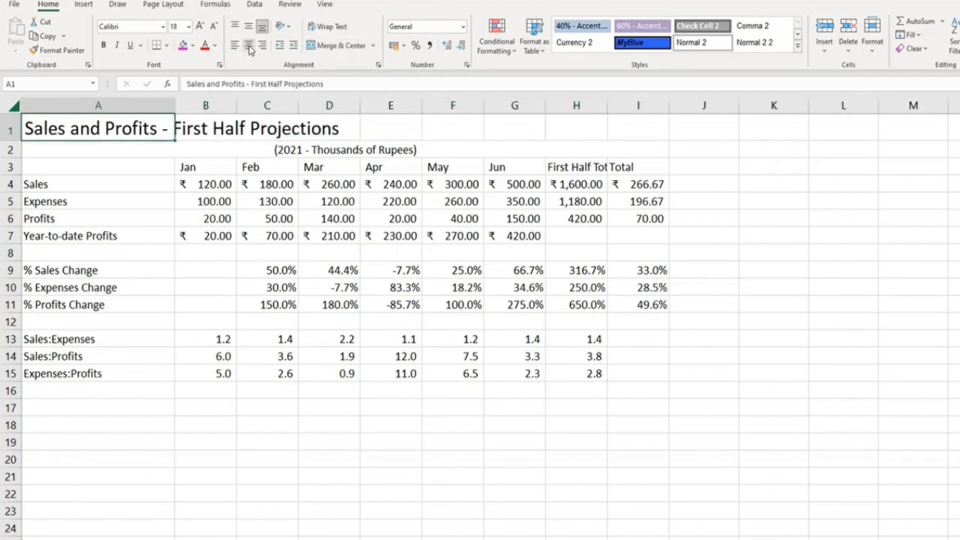
pyautogui.click(337, 153)
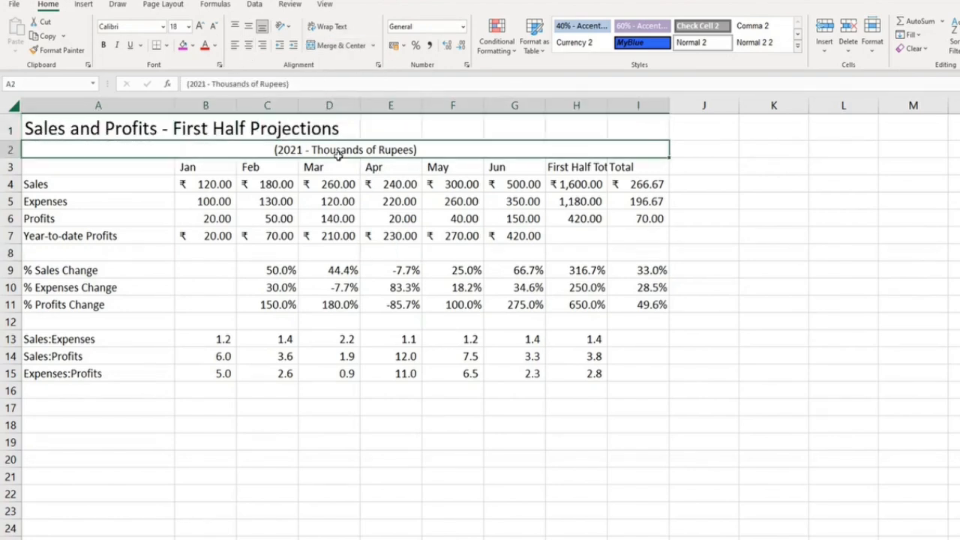
pyautogui.click(343, 48)
pyautogui.click(197, 199)
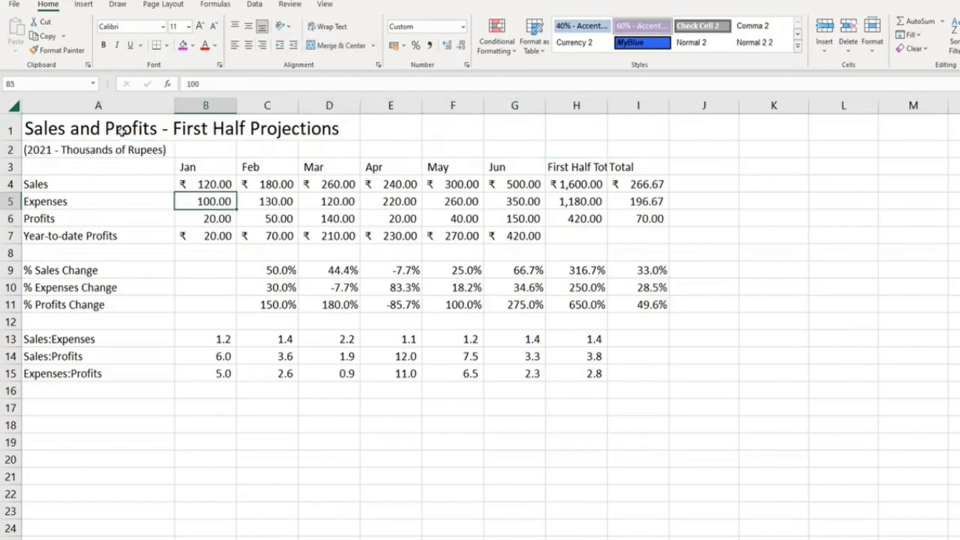
# Step: Try to merge and center A1:I2 as a single block, accept the loss of the other values, and undo the merge
pyautogui.moveTo(120, 130); pyautogui.dragTo(633, 144)
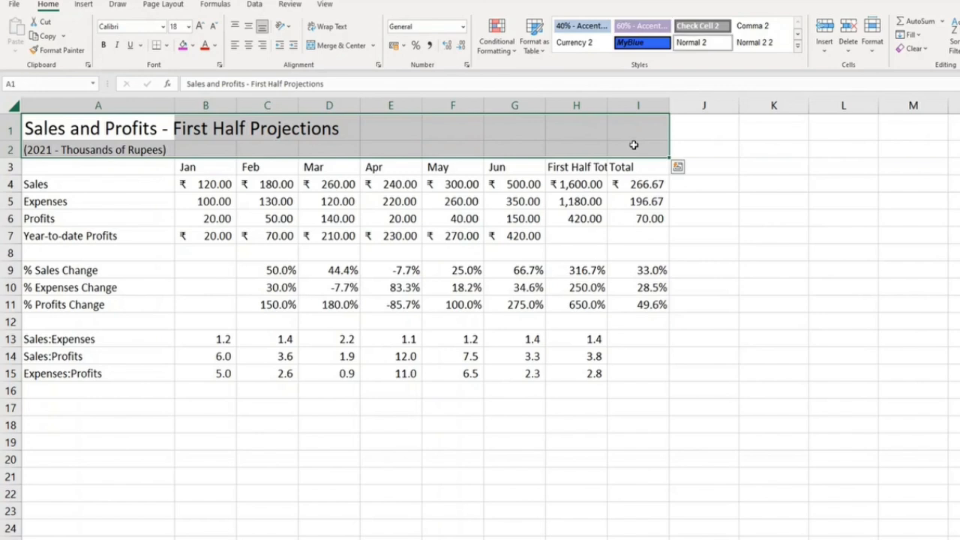
pyautogui.click(338, 49)
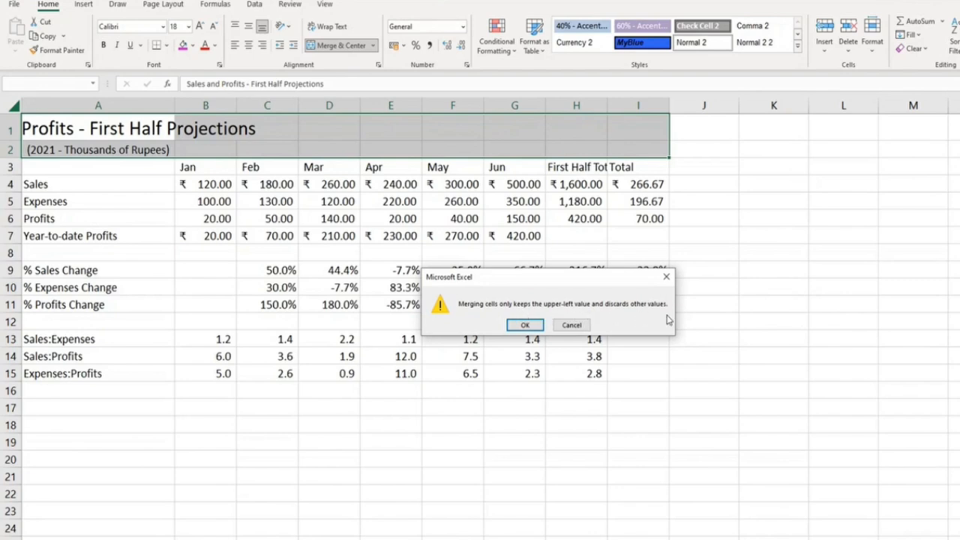
pyautogui.click(528, 324)
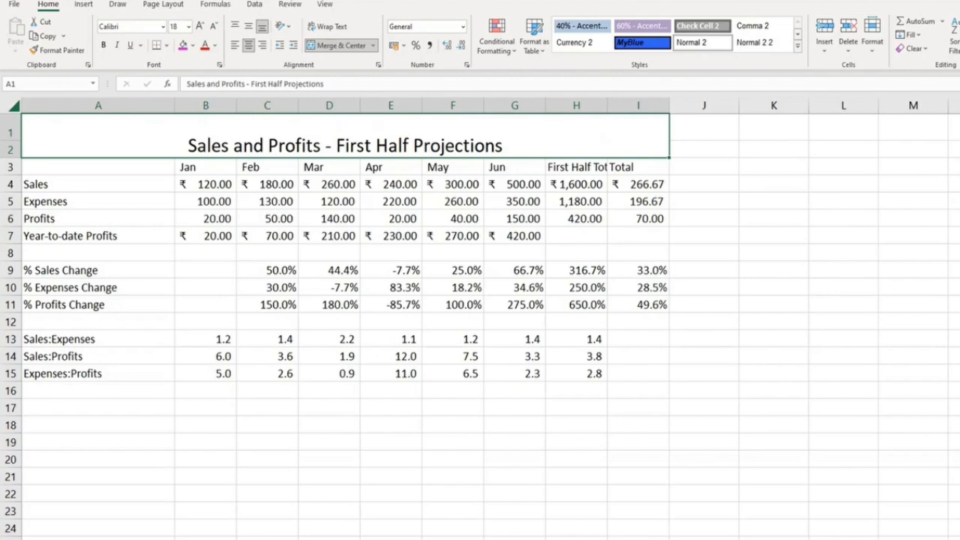
pyautogui.hotkey('ctrl', 'z')
# Step: Select A1:I1 and A2:I2 as separate ranges and merge and center the title and subtitle together, each in its own row
pyautogui.click(133, 130)
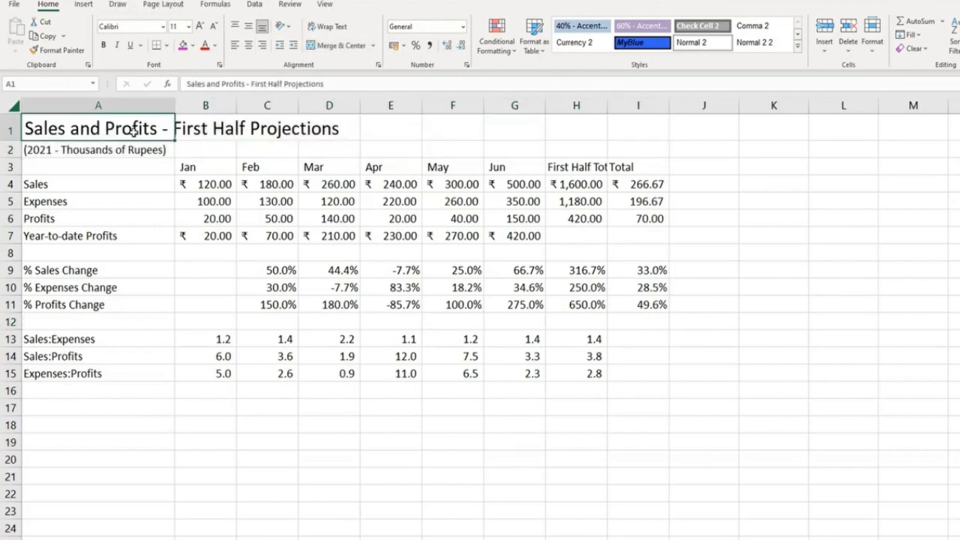
pyautogui.moveTo(133, 130); pyautogui.dragTo(622, 130)
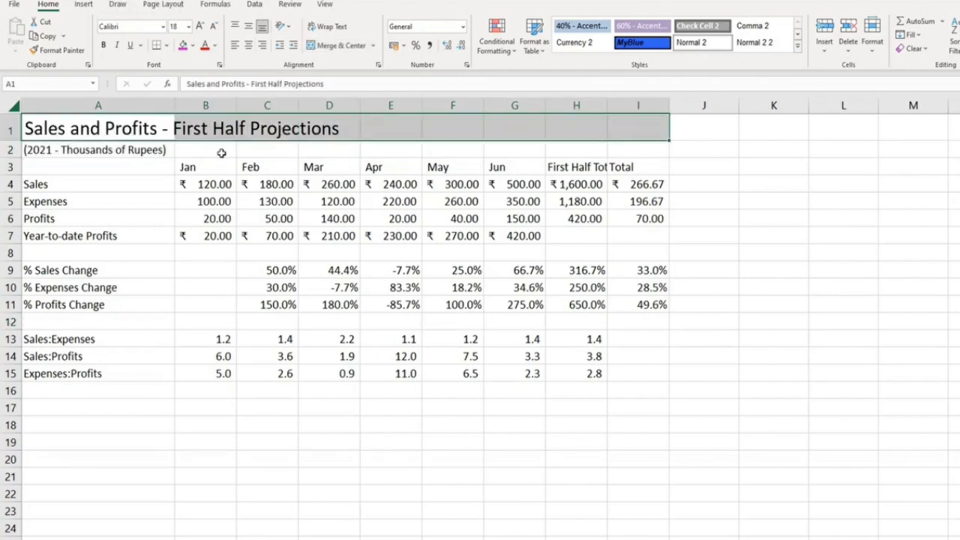
pyautogui.moveTo(116, 154); pyautogui.dragTo(660, 157)
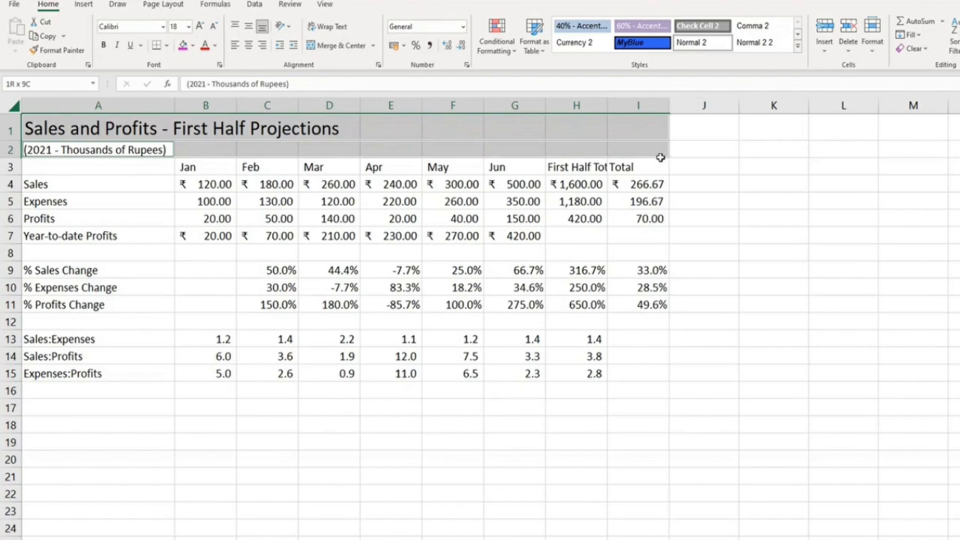
pyautogui.click(349, 50)
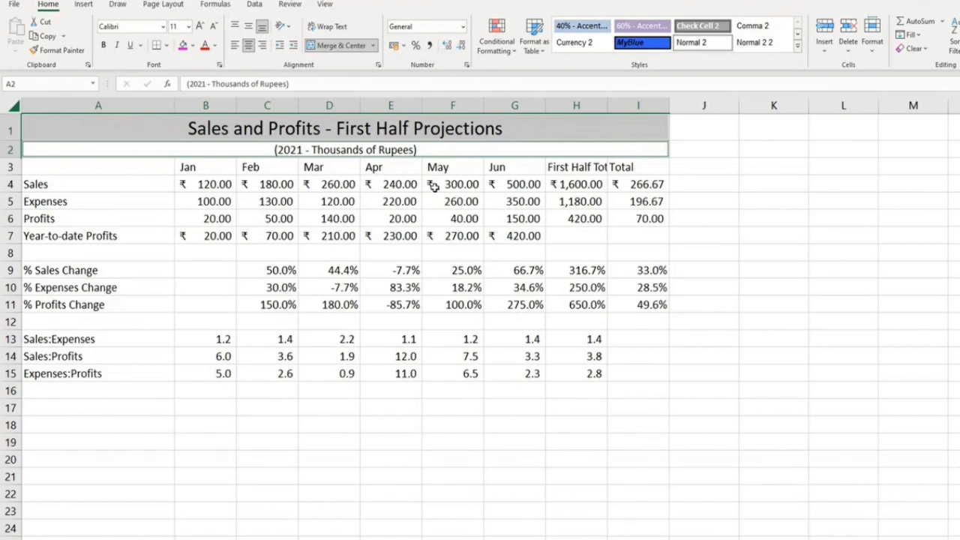
pyautogui.click(563, 185)
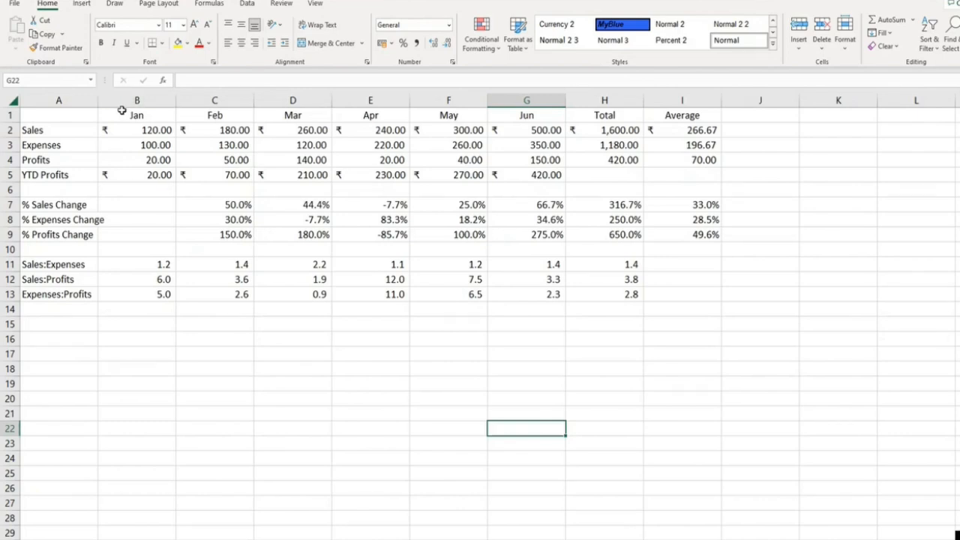
# Step: Insert a blank row above the month headers and increase its height to about three normal rows
pyautogui.rightClick(11, 114)
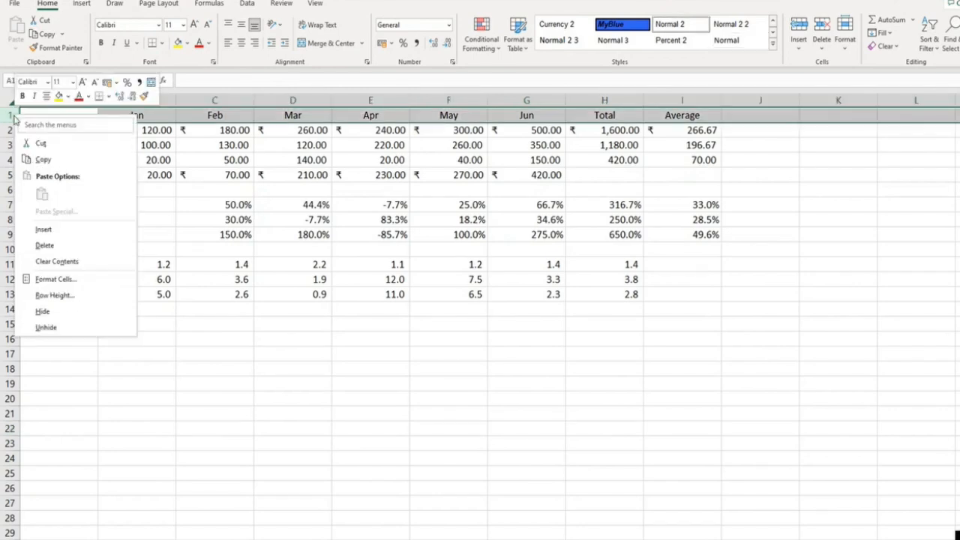
pyautogui.click(52, 229)
pyautogui.moveTo(19, 122); pyautogui.dragTo(20, 151)
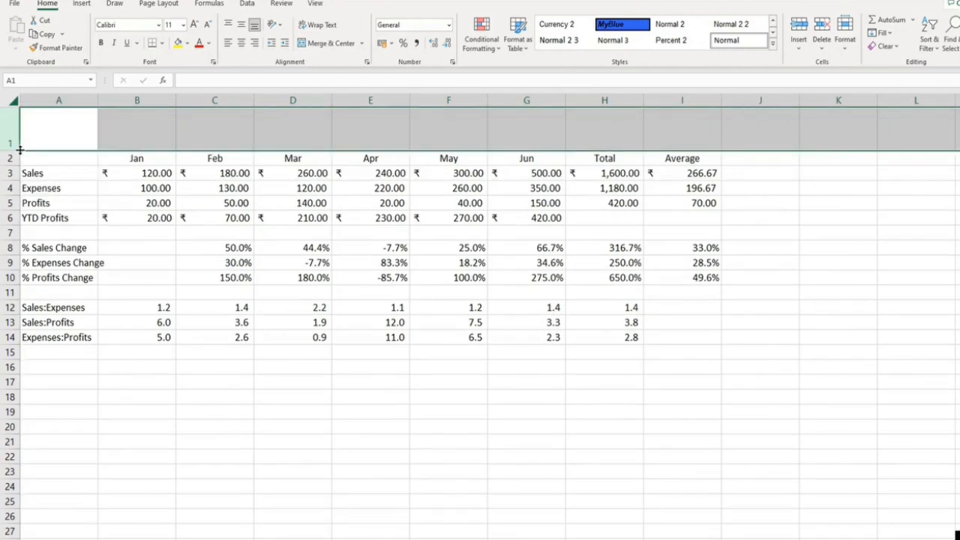
pyautogui.click(431, 284)
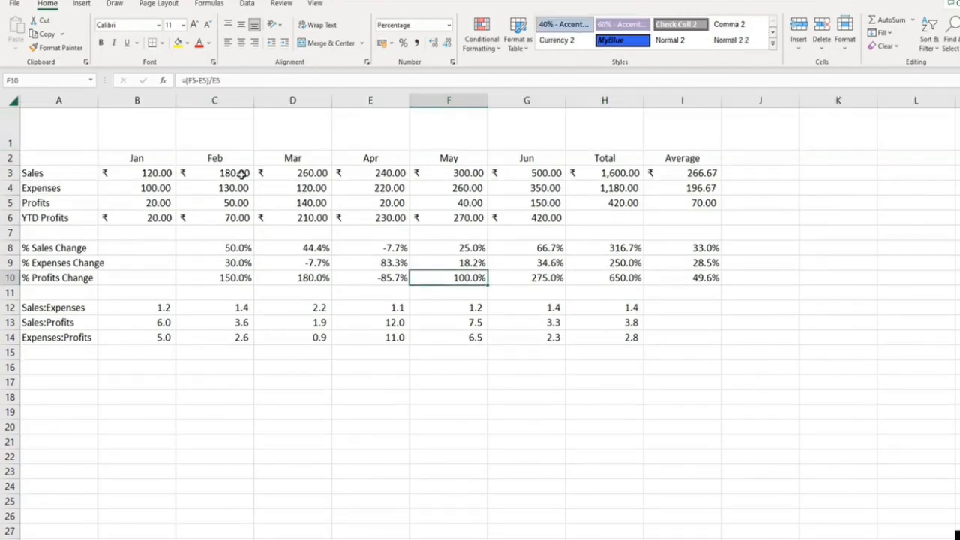
pyautogui.click(83, 3)
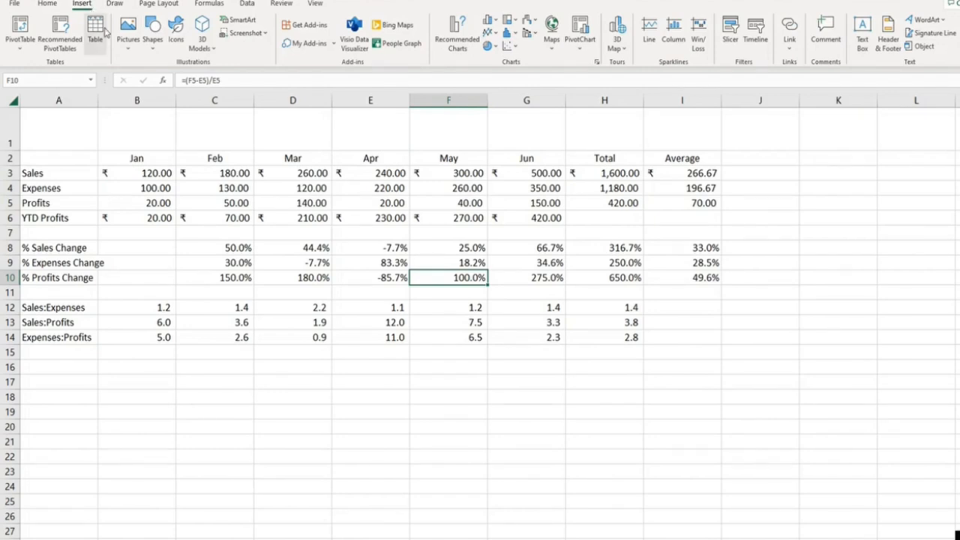
pyautogui.click(154, 46)
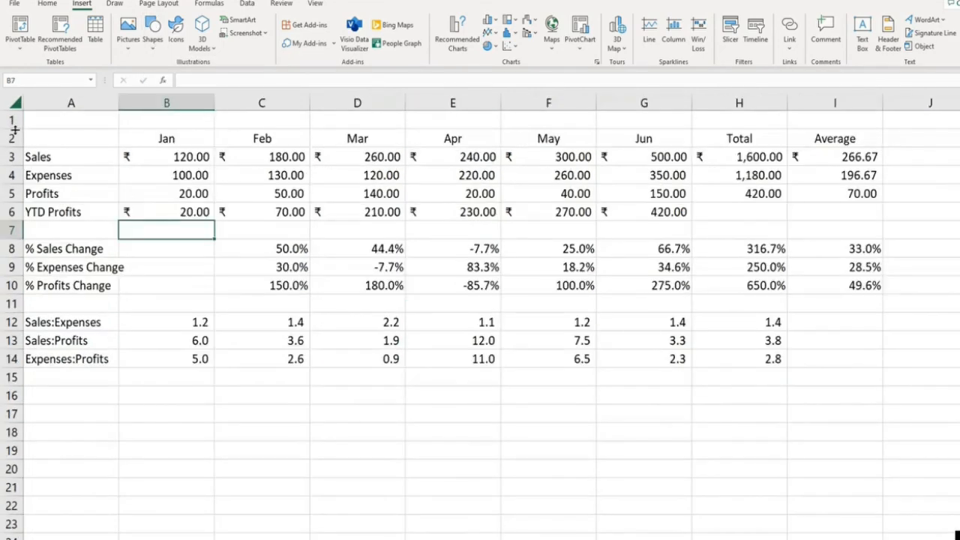
pyautogui.moveTo(13, 129); pyautogui.dragTo(13, 168)
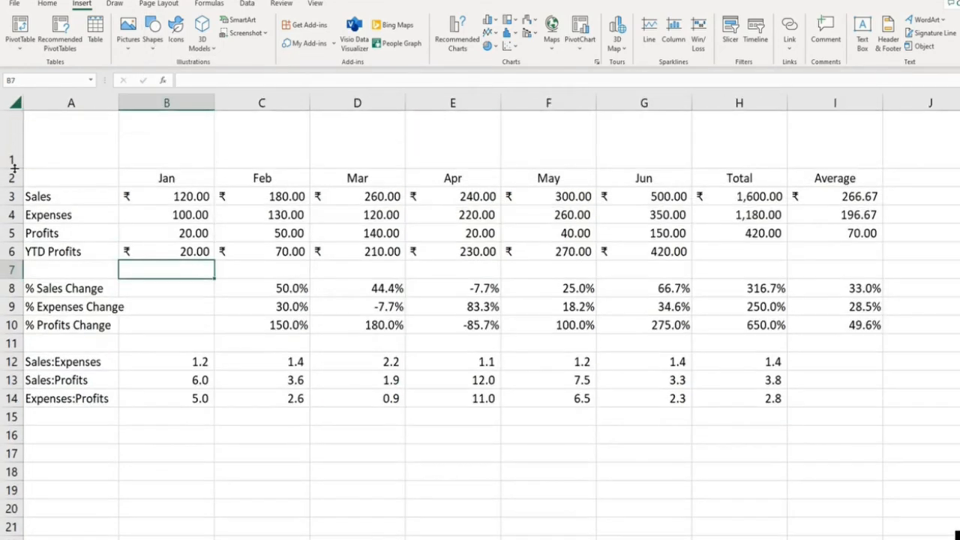
# Step: Draw a rounded rectangle about 22.3 cm wide and 1.2 cm high in row 1, spanning columns B to I
pyautogui.click(47, 3)
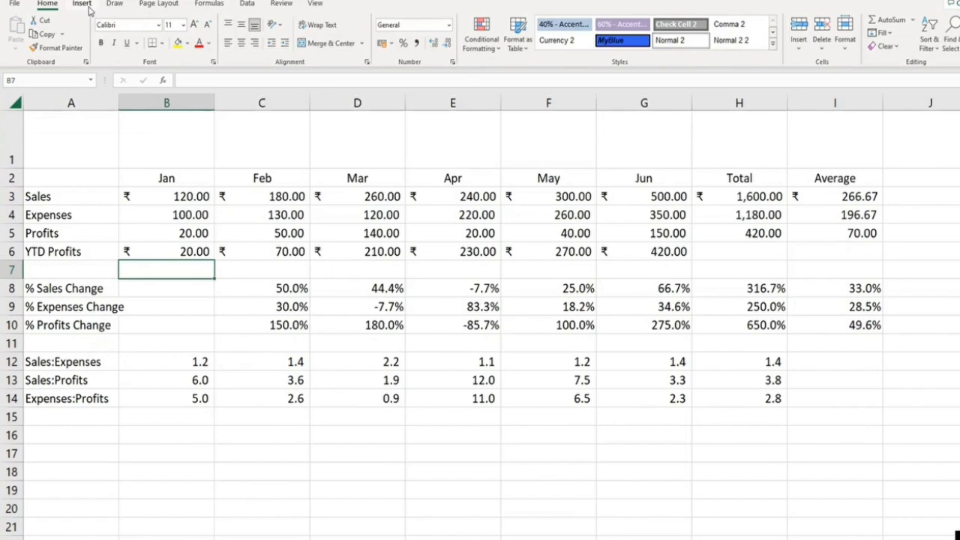
pyautogui.click(87, 6)
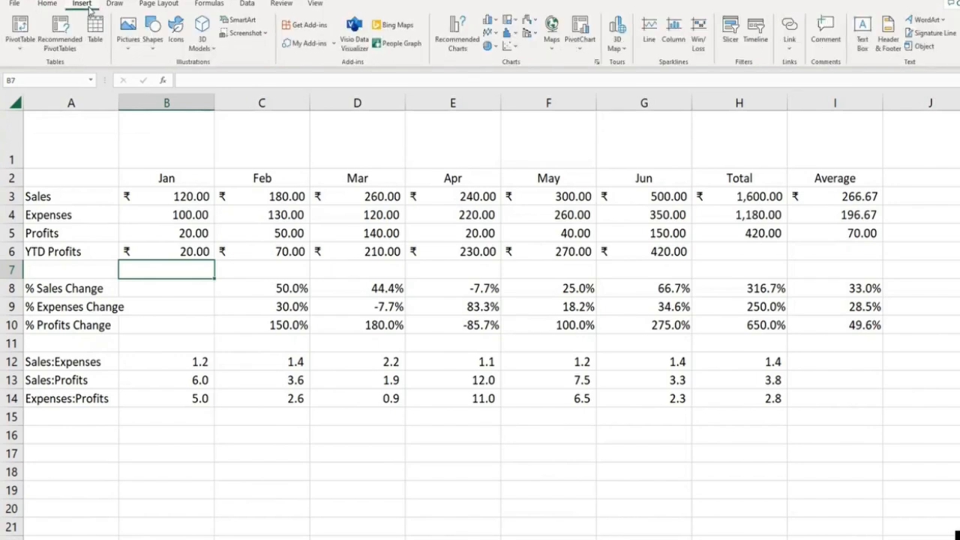
pyautogui.click(154, 45)
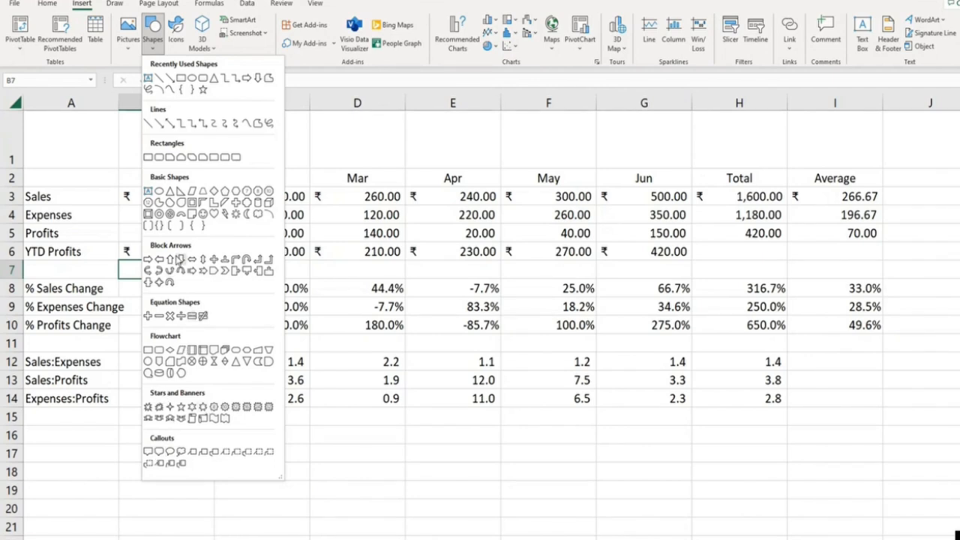
pyautogui.click(159, 159)
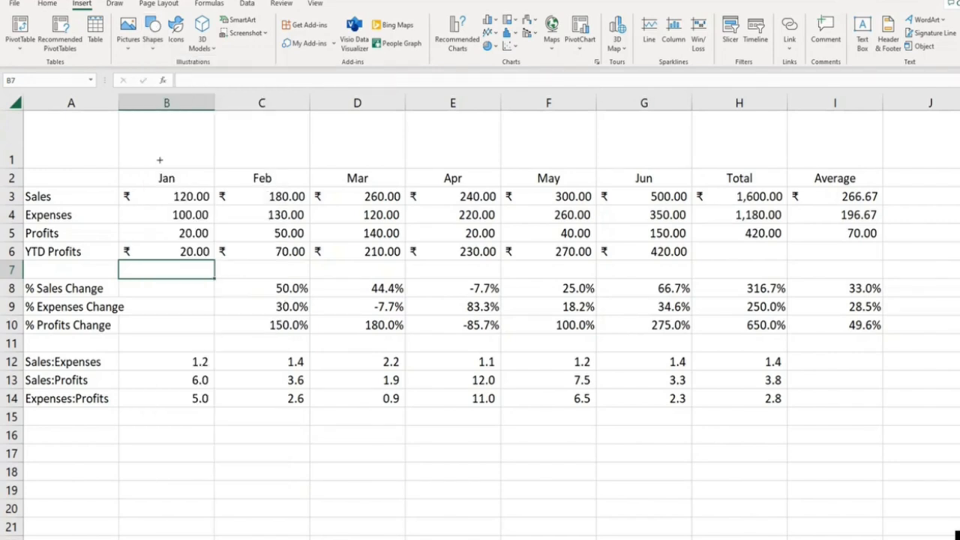
pyautogui.moveTo(126, 122)
pyautogui.mouseDown()
pyautogui.moveTo(170, 155)
pyautogui.moveTo(869, 164)
pyautogui.mouseUp()
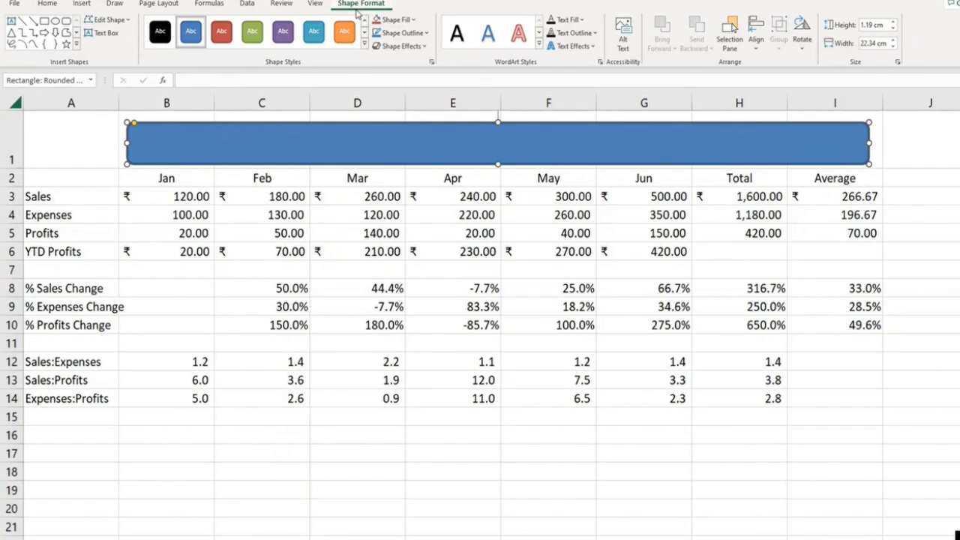
pyautogui.click(452, 300)
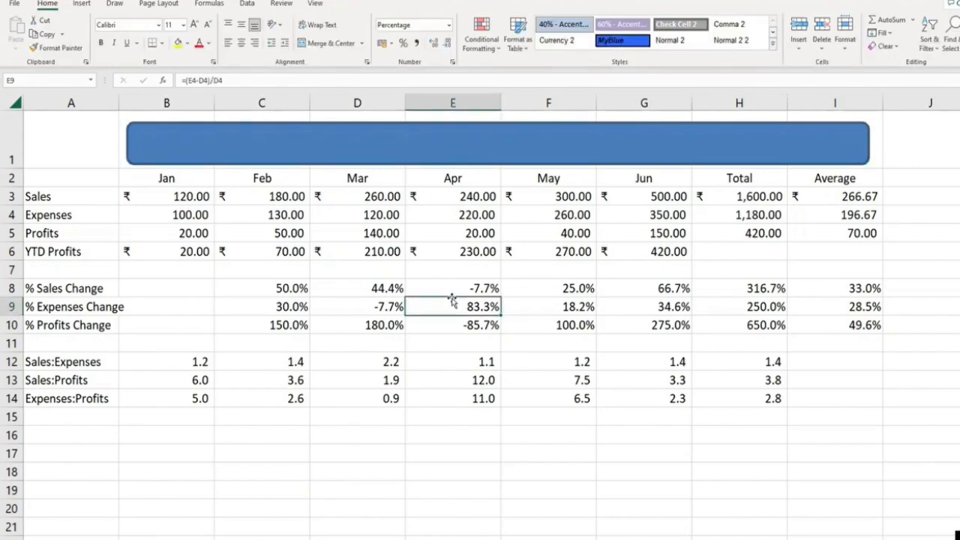
# Step: Round the rectangle's corners fully and add the text "KFC - First Half Sales" to it
pyautogui.click(410, 137)
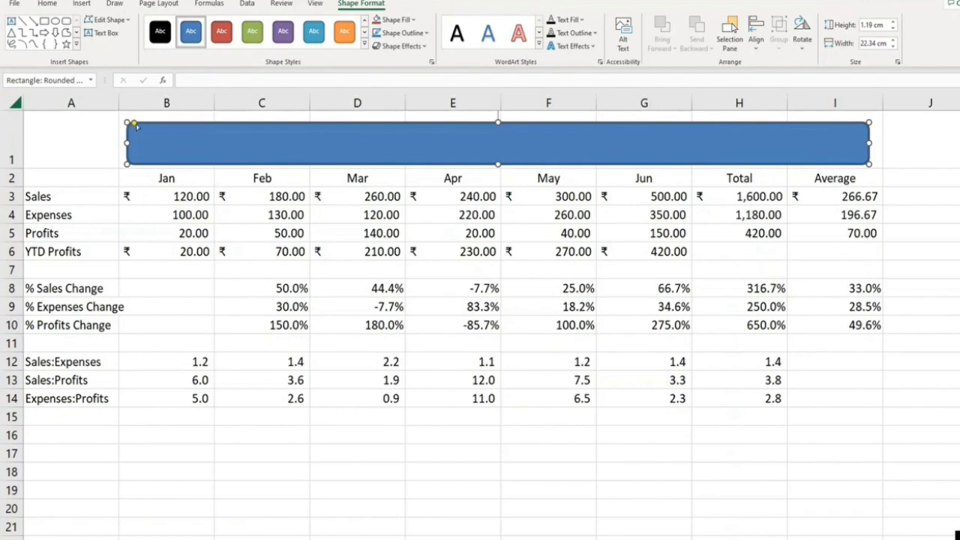
pyautogui.moveTo(135, 125); pyautogui.dragTo(169, 126)
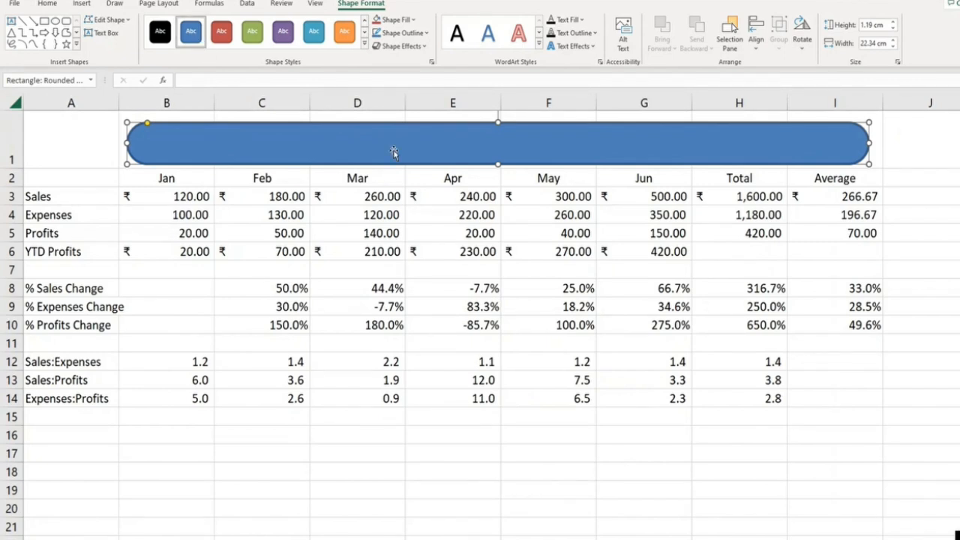
pyautogui.write('First Half Sales')
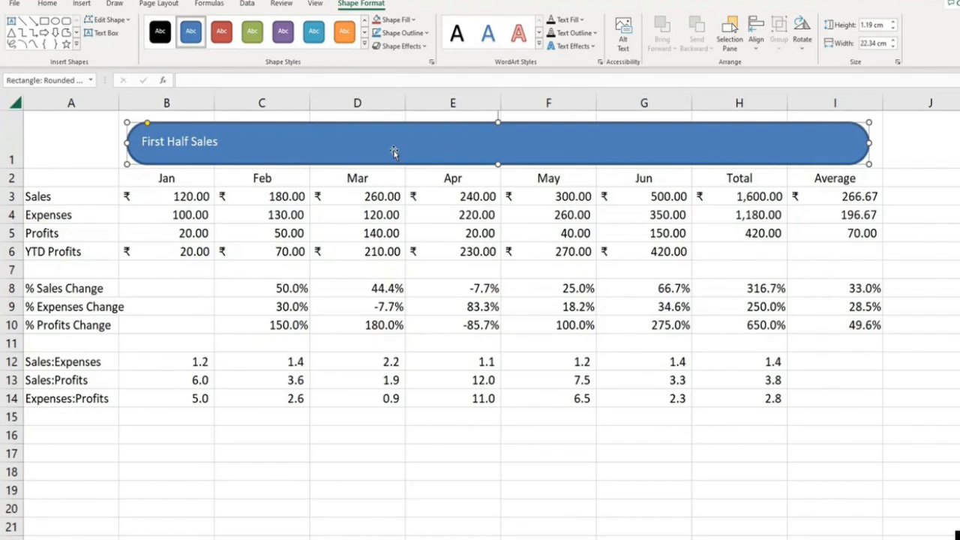
pyautogui.write('KFC -')
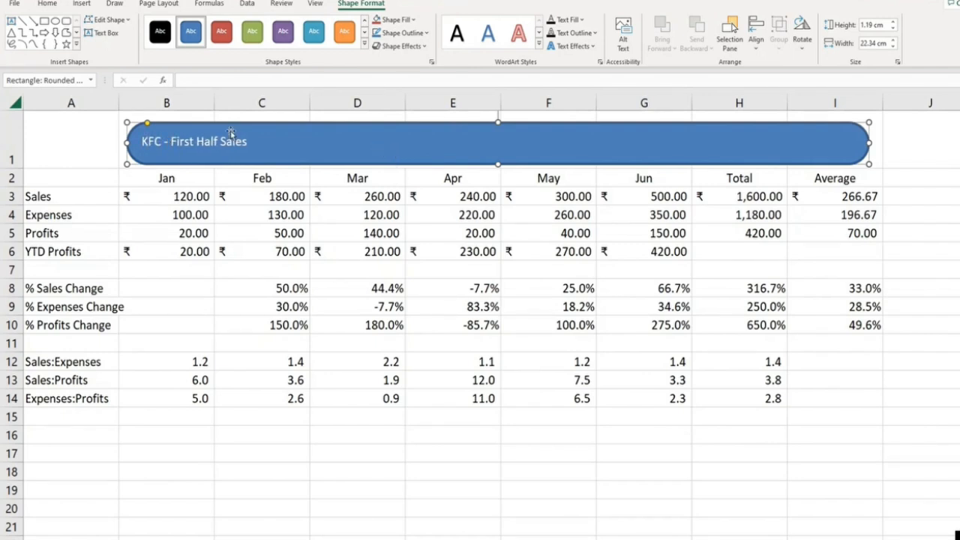
# Step: Center the banner text horizontally and vertically and enlarge its font to size 18
pyautogui.moveTo(143, 141); pyautogui.dragTo(252, 142)
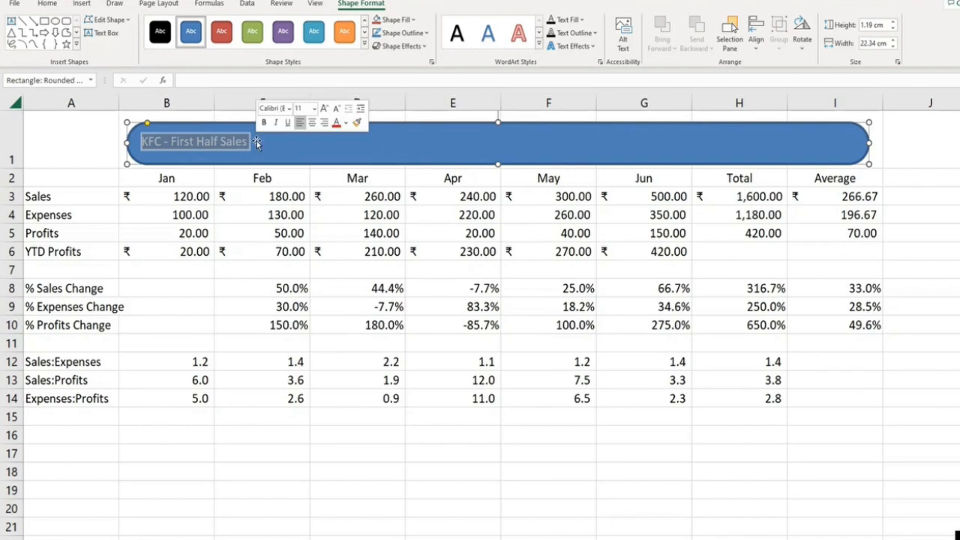
pyautogui.click(56, 8)
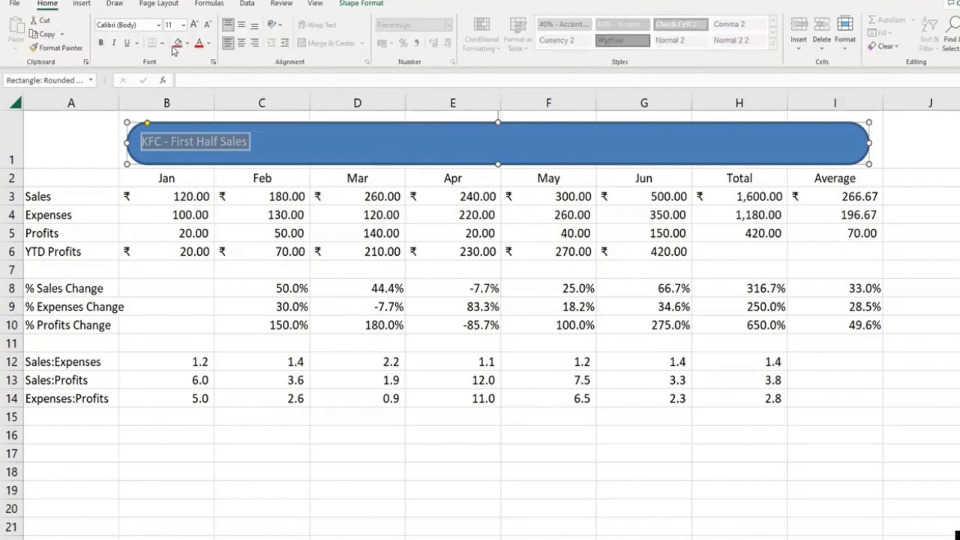
pyautogui.click(241, 42)
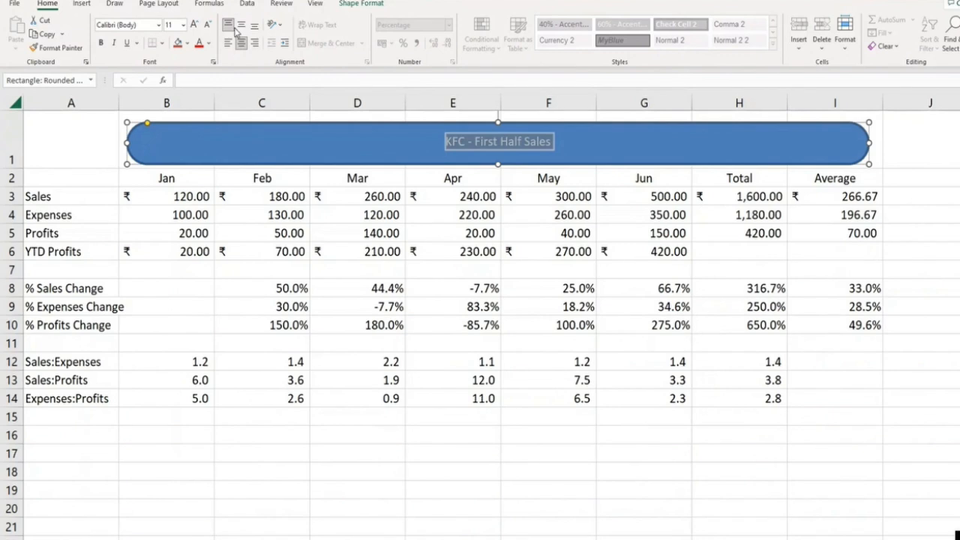
pyautogui.click(196, 25)
pyautogui.click(196, 25)
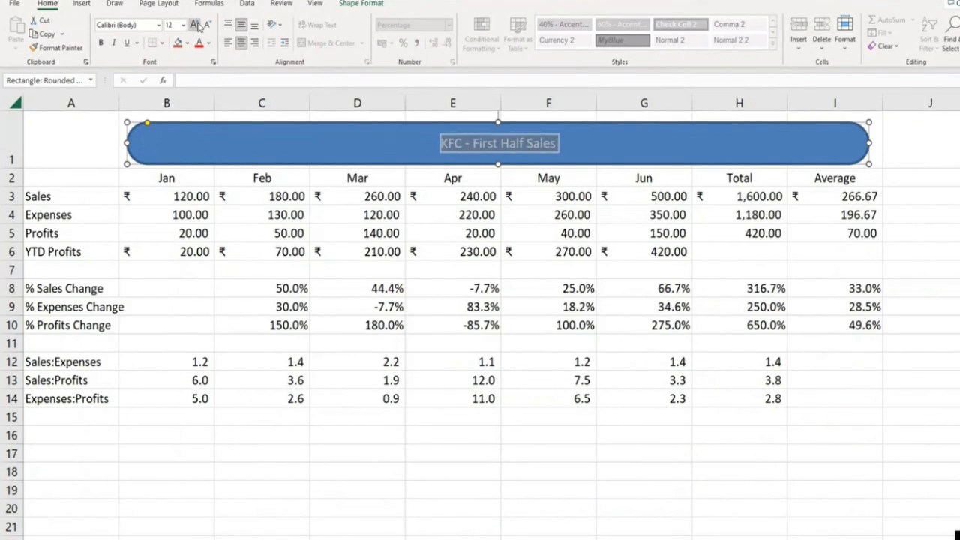
pyautogui.click(197, 26)
pyautogui.click(198, 27)
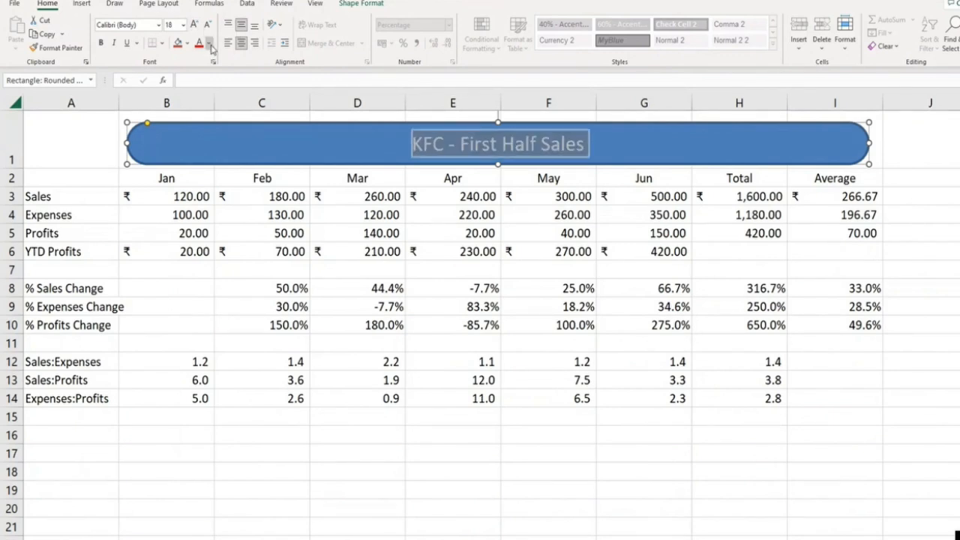
# Step: Keep the banner text white and apply the aqua theme style with a light outline to the shape
pyautogui.click(209, 45)
pyautogui.click(201, 89)
pyautogui.click(354, 6)
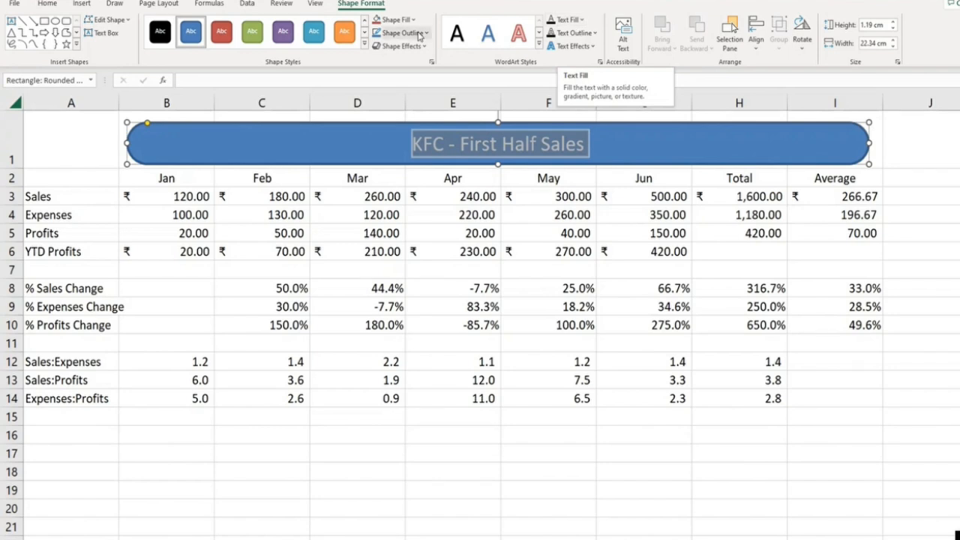
pyautogui.click(362, 45)
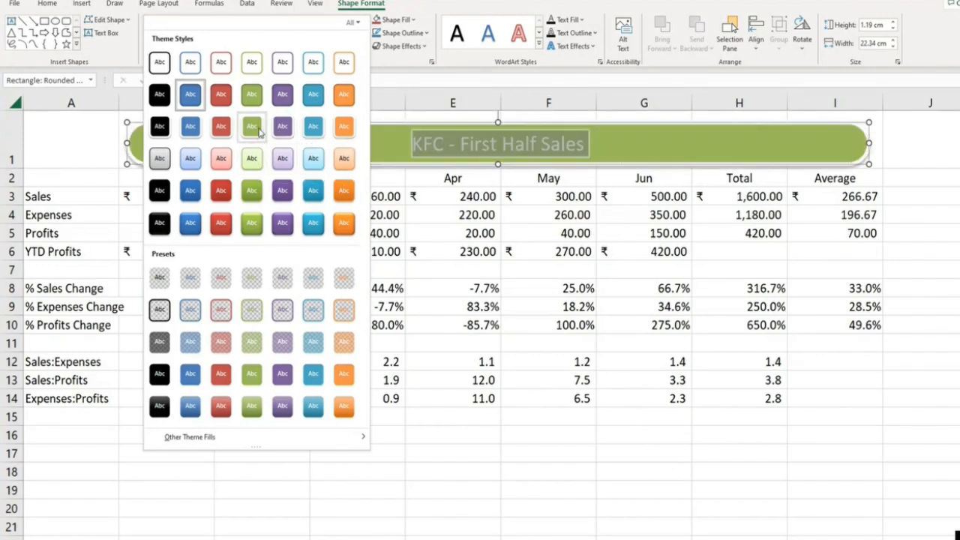
pyautogui.click(318, 131)
pyautogui.click(391, 154)
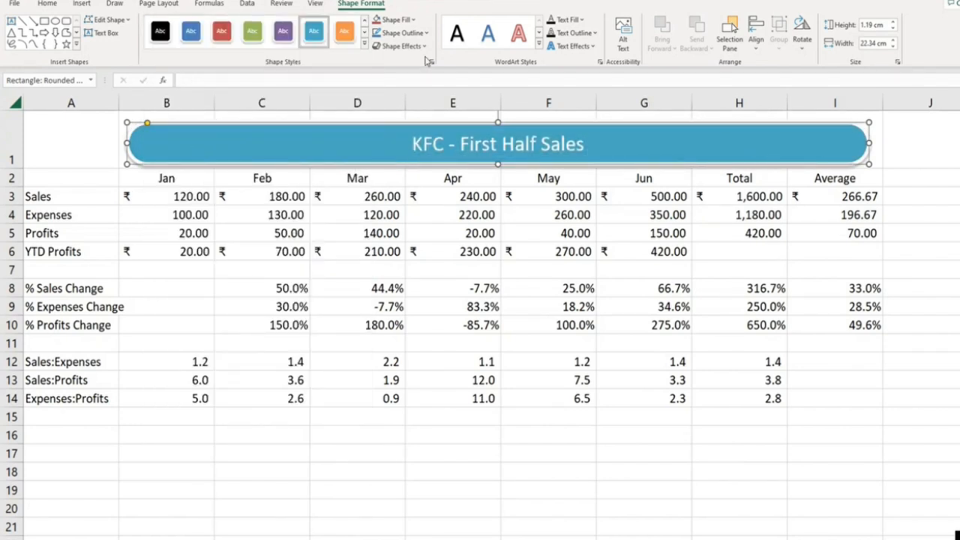
# Step: Fill the banner shape with the blueberries picture from the stock image library
pyautogui.click(410, 23)
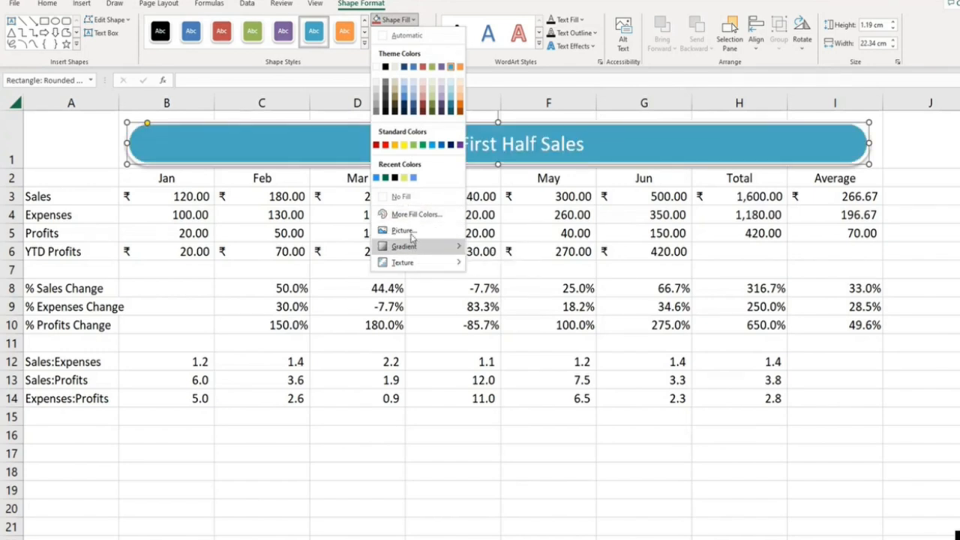
pyautogui.moveTo(410, 244)
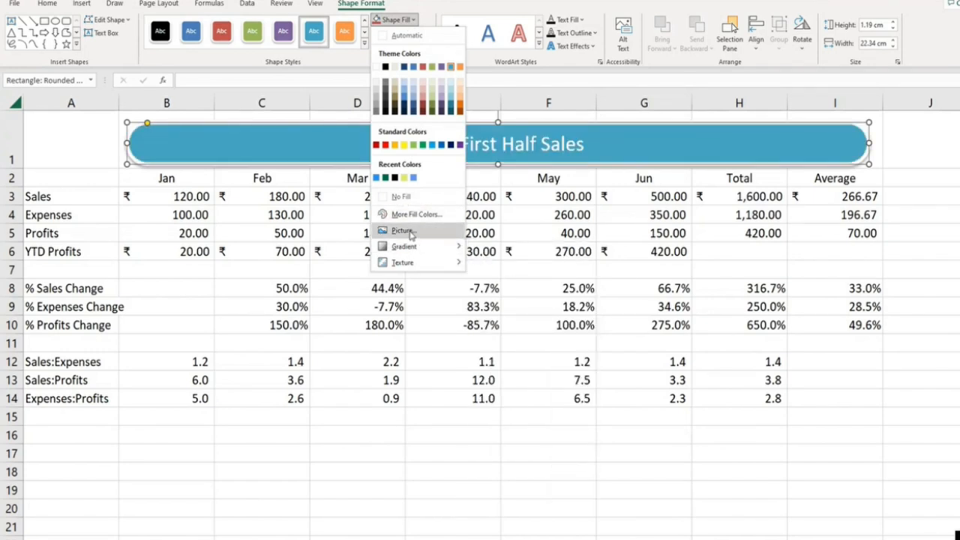
pyautogui.click(411, 234)
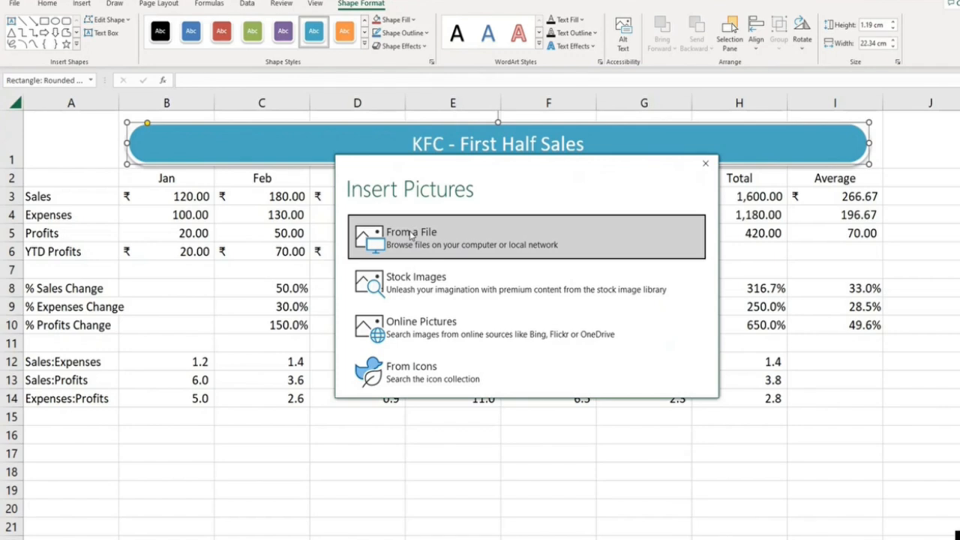
pyautogui.click(434, 282)
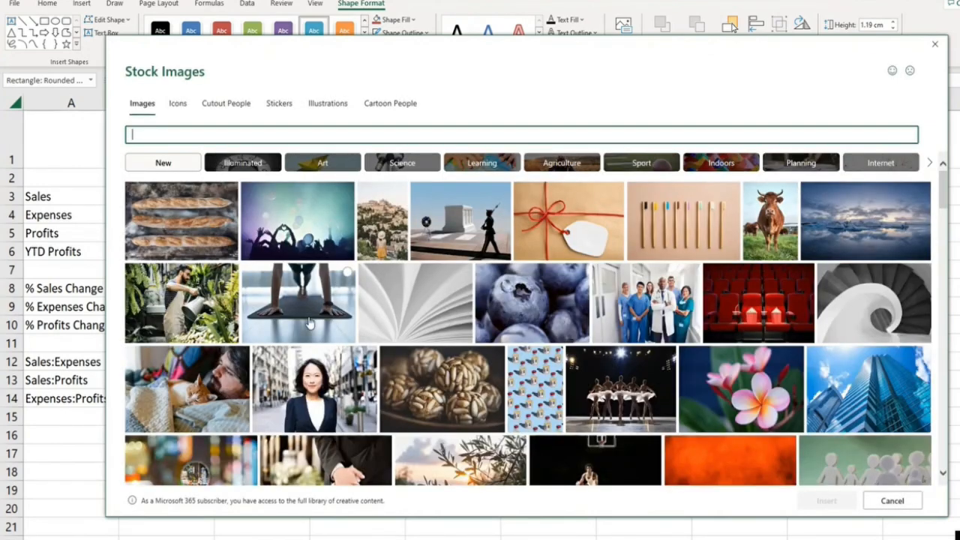
pyautogui.click(555, 310)
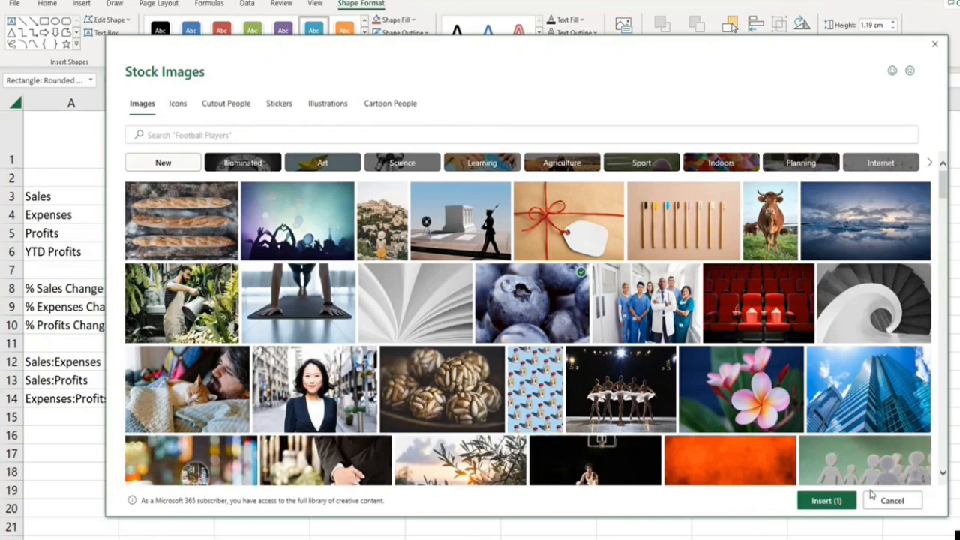
pyautogui.click(834, 502)
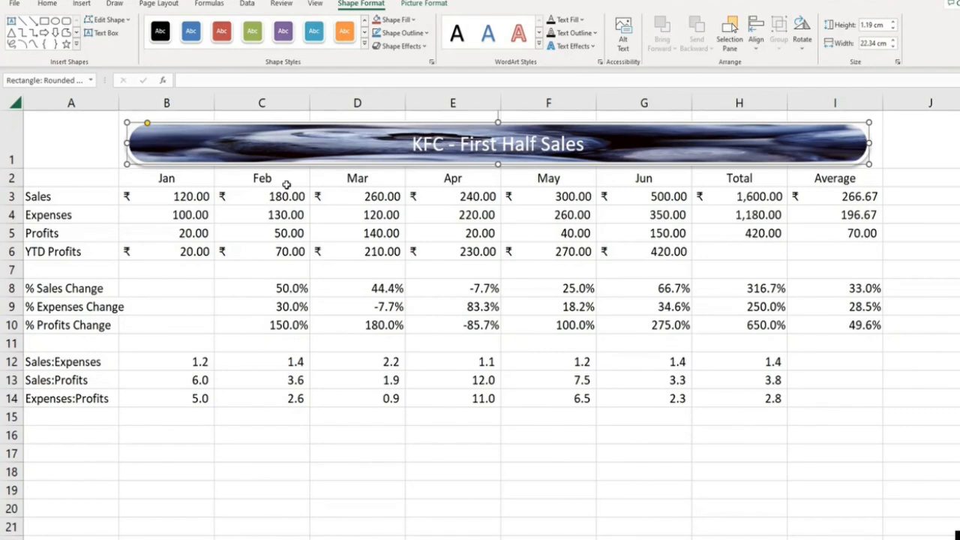
# Step: Apply the centered outer shadow effect to the banner shape
pyautogui.click(399, 46)
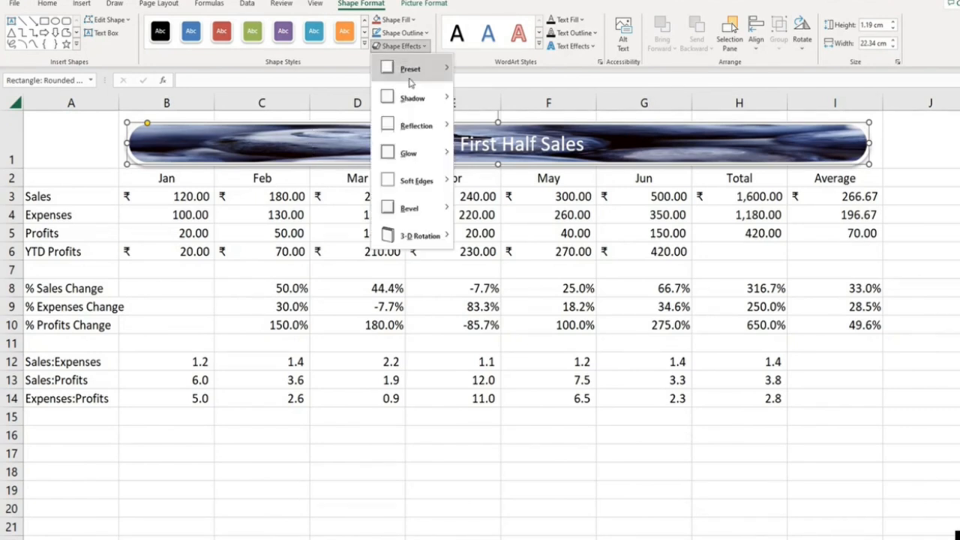
pyautogui.moveTo(411, 98)
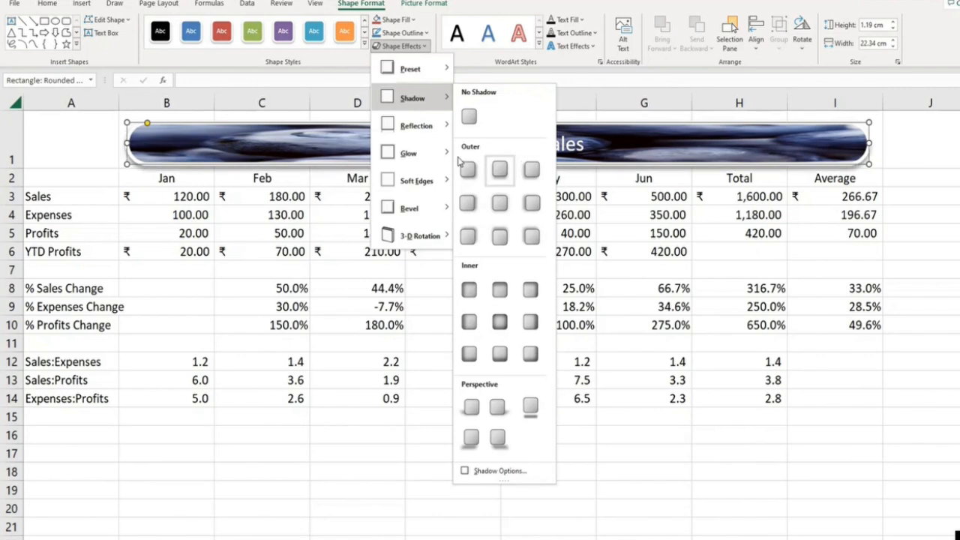
pyautogui.moveTo(413, 152)
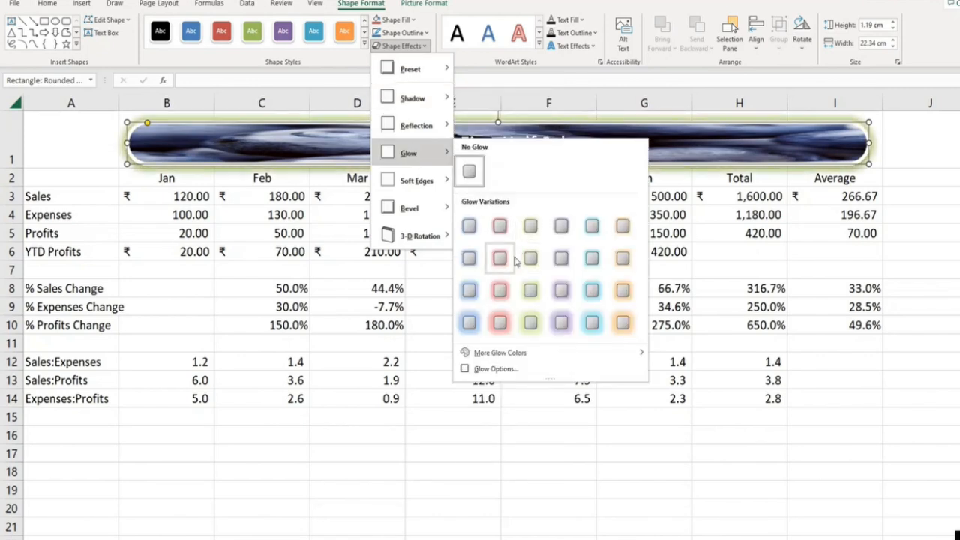
pyautogui.moveTo(439, 109)
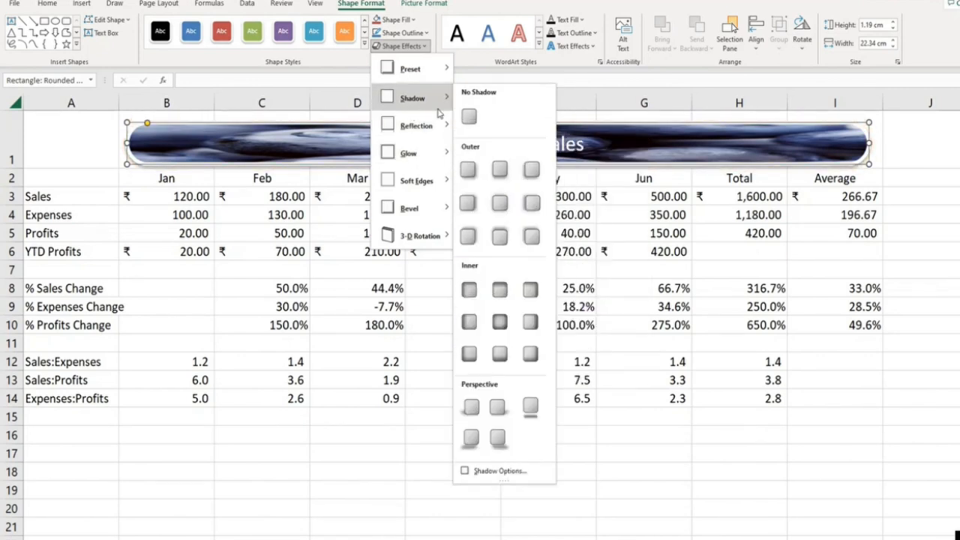
pyautogui.click(492, 197)
# Step: Fill the banner shape with a dark blue theme color and deselect it
pyautogui.click(395, 20)
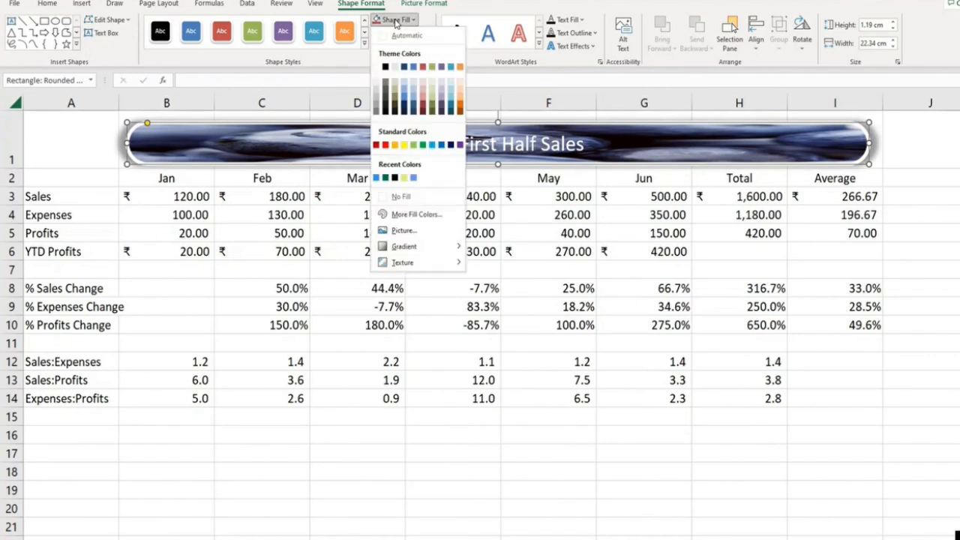
pyautogui.click(405, 111)
pyautogui.click(537, 227)
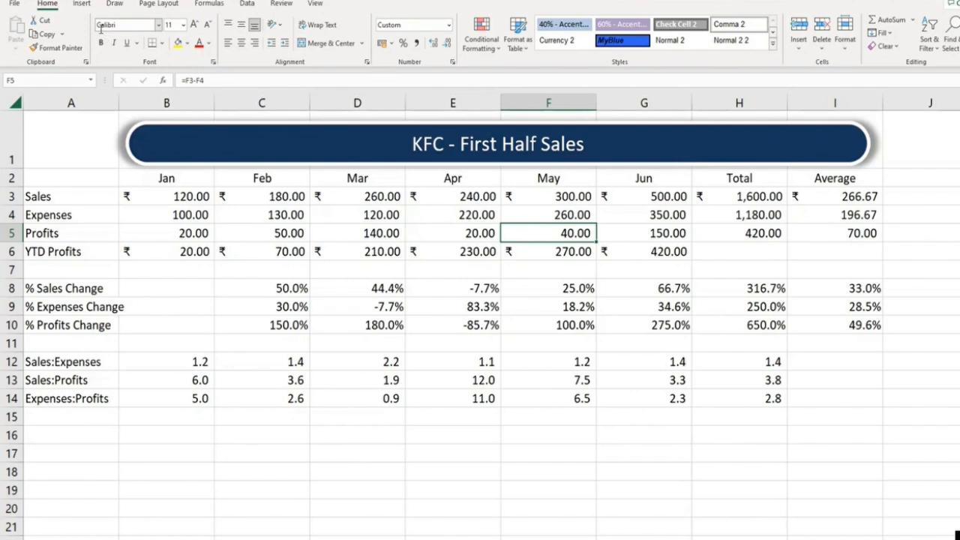
# Step: Draw a perfect circle about 2.4 cm in diameter over columns G and H, around rows 6 to 10
pyautogui.click(82, 4)
pyautogui.click(150, 48)
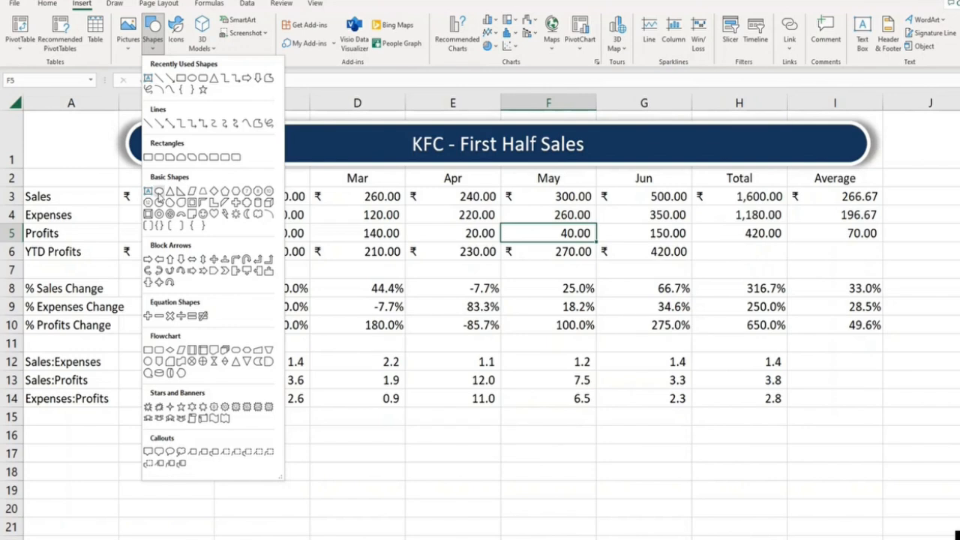
pyautogui.click(158, 193)
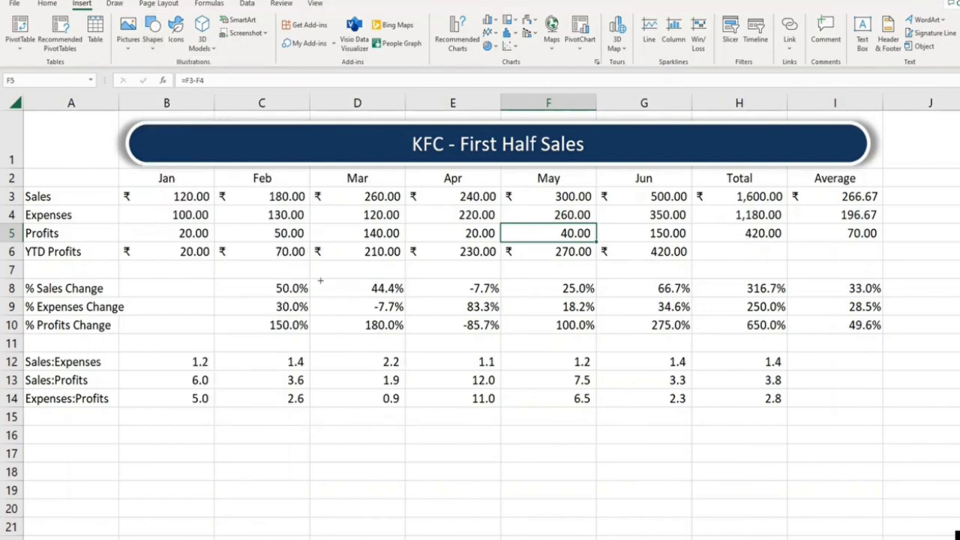
pyautogui.moveTo(336, 269); pyautogui.dragTo(718, 293)
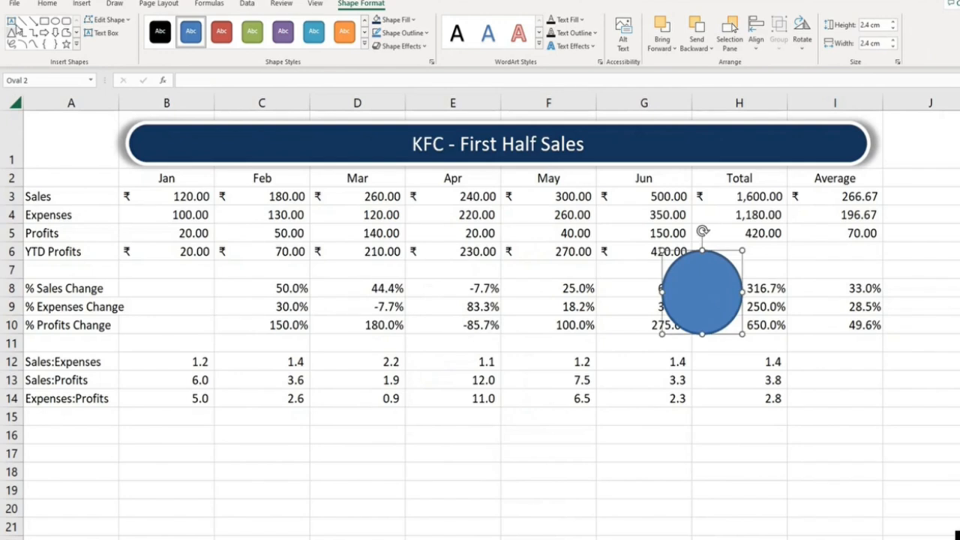
# Step: Draw a perfect square about 3 cm wide over columns C and D, and undo both the square and the circle
pyautogui.click(47, 4)
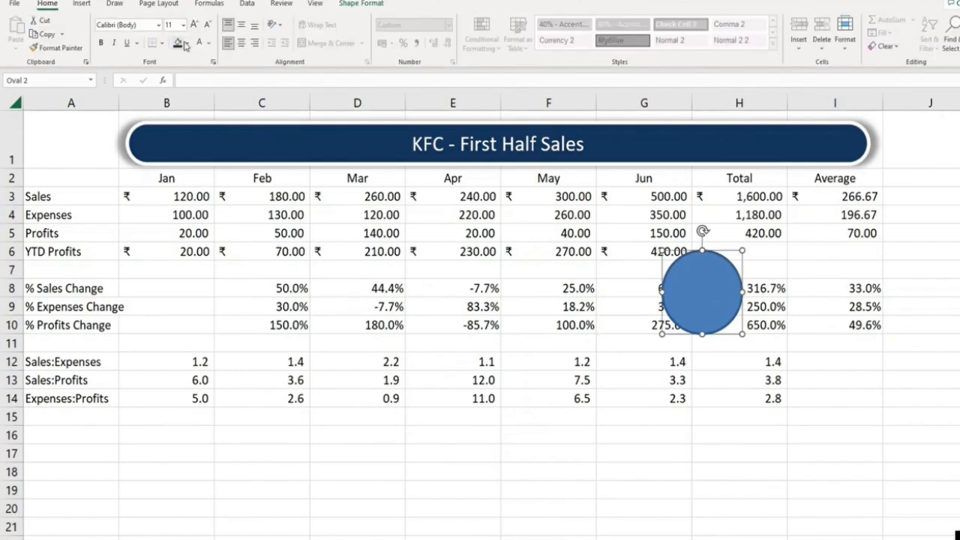
pyautogui.click(81, 3)
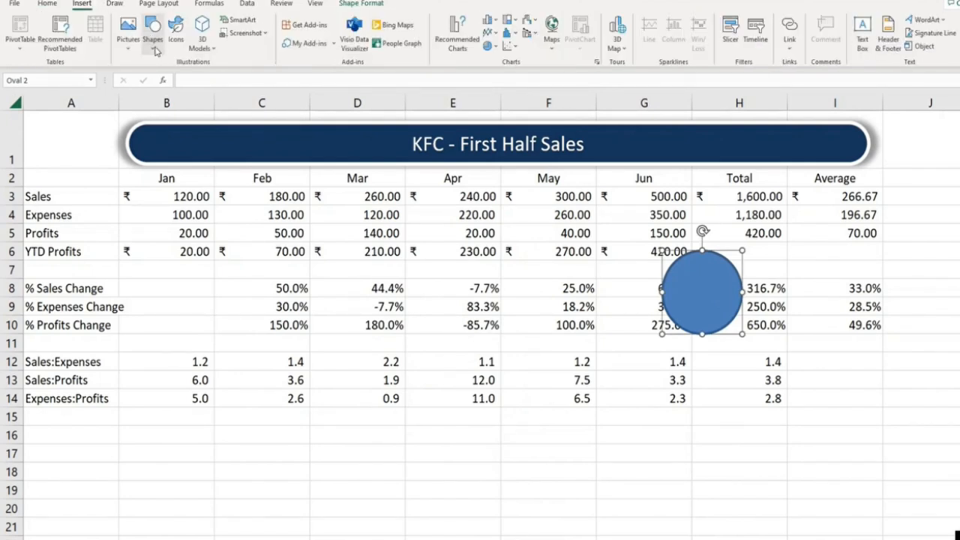
pyautogui.click(152, 34)
pyautogui.click(180, 79)
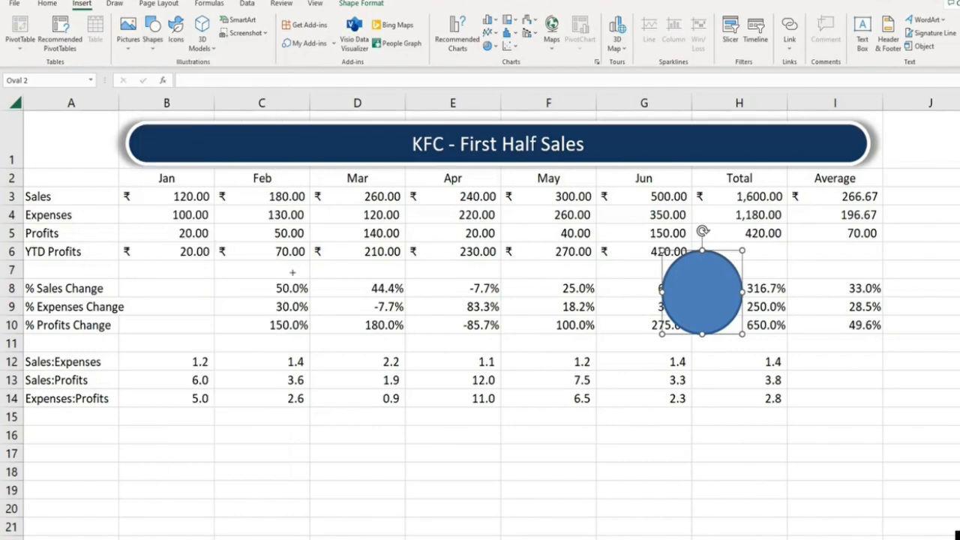
pyautogui.moveTo(274, 254); pyautogui.dragTo(371, 307)
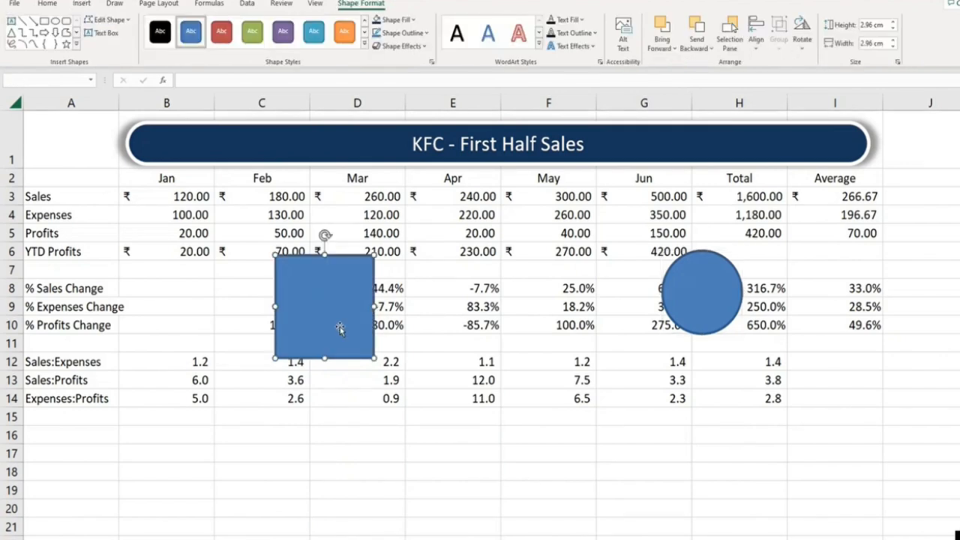
pyautogui.hotkey('ctrl', 'z')
pyautogui.hotkey('ctrl', 'z')
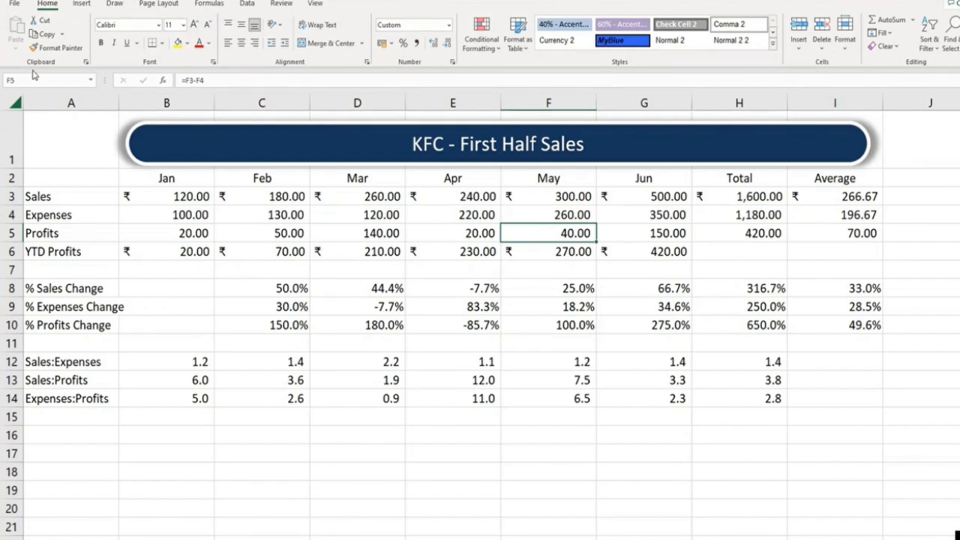
# Step: Open the online picture search for inserting a picture and search for "KFC Logo"
pyautogui.click(82, 5)
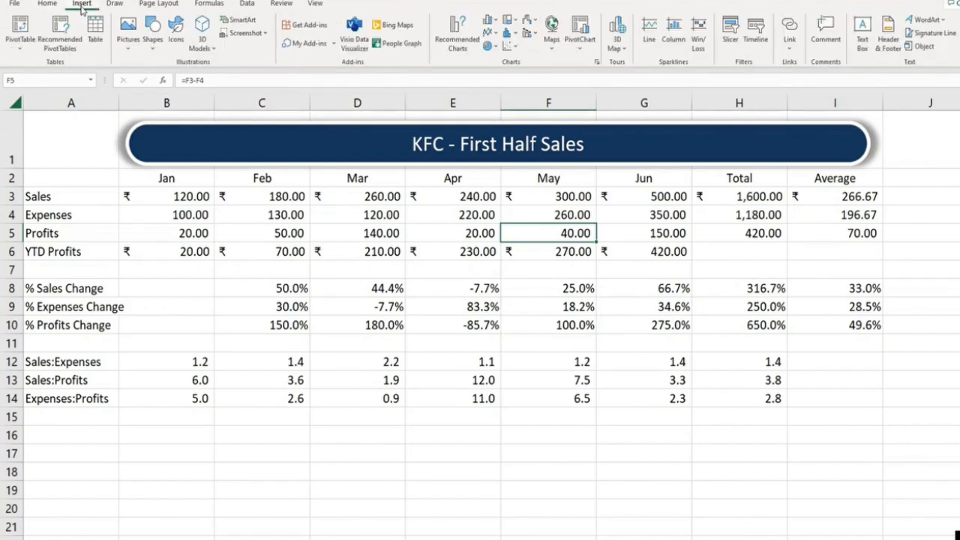
pyautogui.click(153, 37)
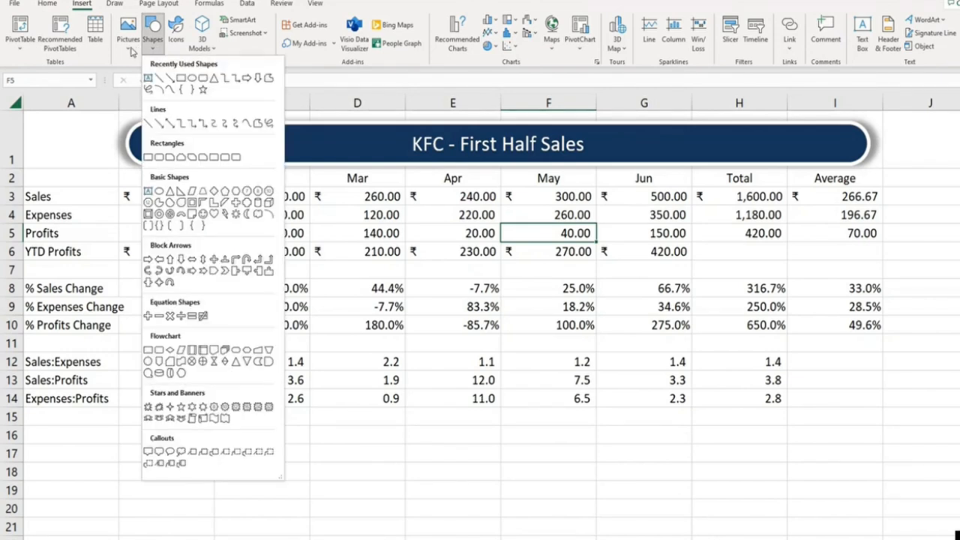
pyautogui.click(130, 49)
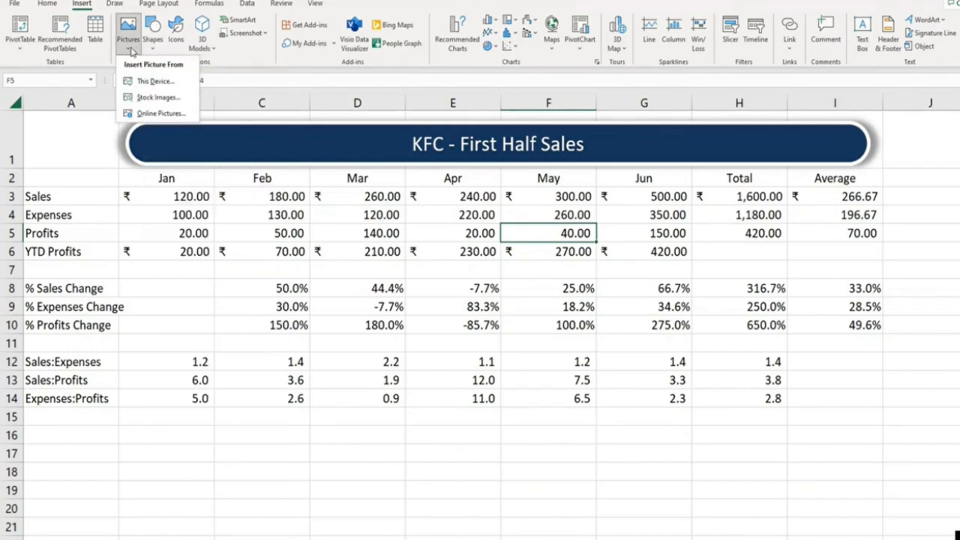
pyautogui.click(156, 114)
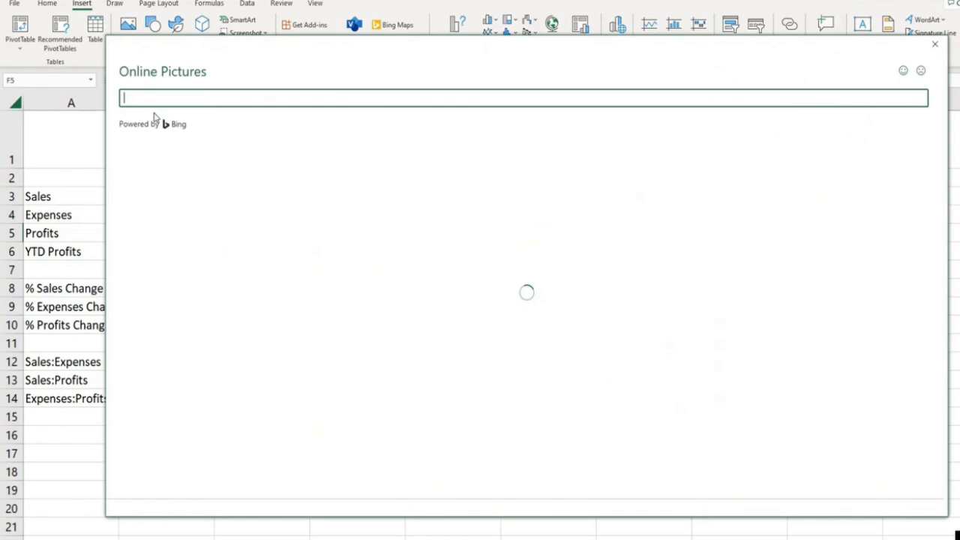
pyautogui.write('KF')
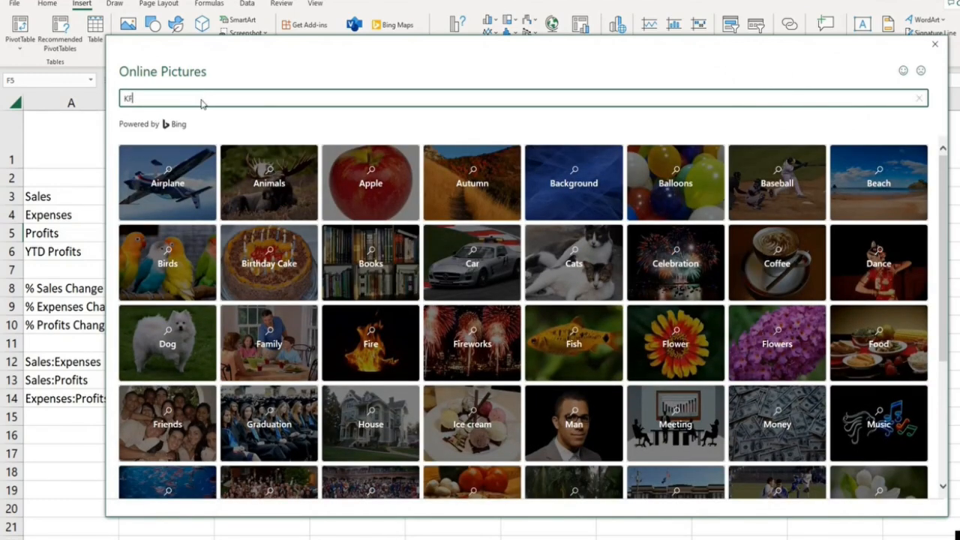
pyautogui.write('C Logo')
pyautogui.press('Return')
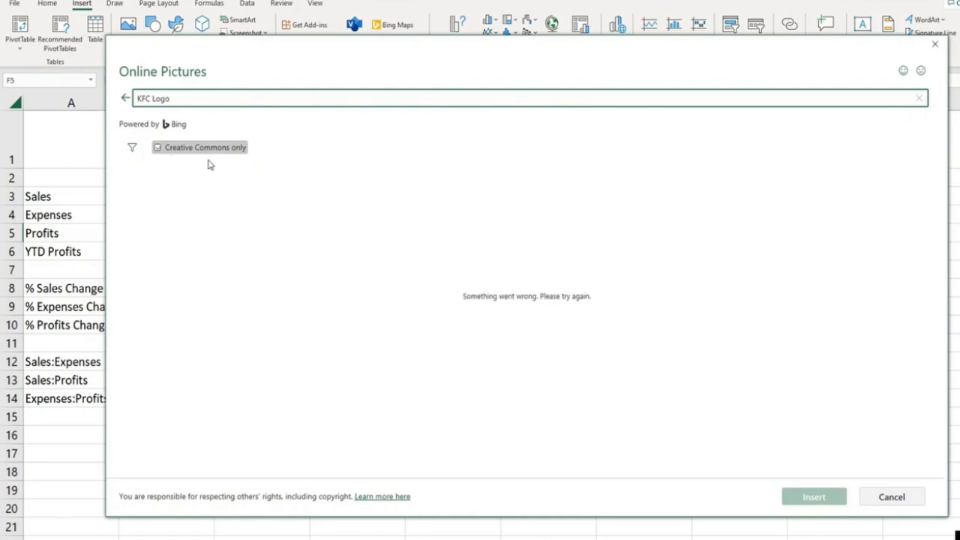
# Step: Try the online picture search for KFC Logo again, and clear the search to return to the picture categories
pyautogui.moveTo(185, 95); pyautogui.dragTo(97, 90)
pyautogui.write('kfc Logo')
pyautogui.press('Return')
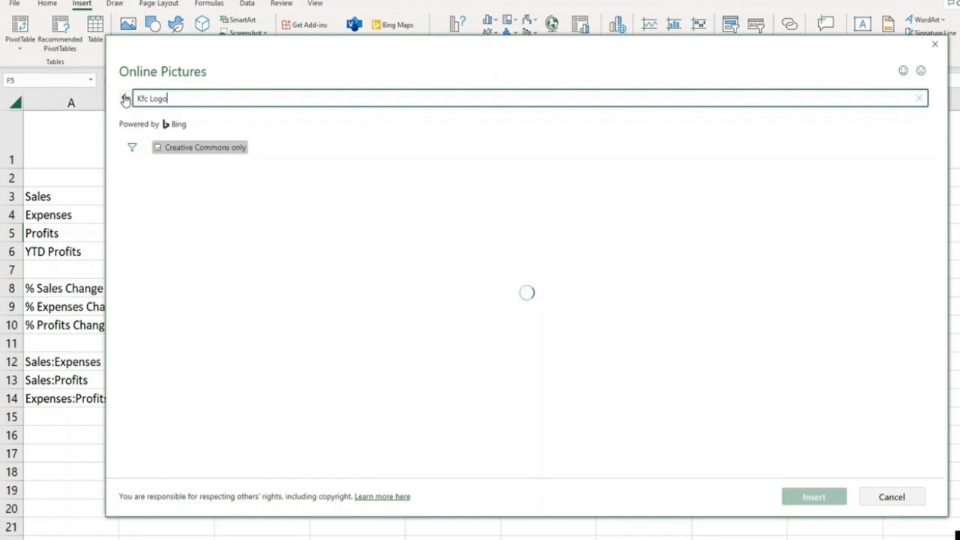
pyautogui.click(125, 99)
pyautogui.moveTo(182, 103); pyautogui.dragTo(133, 99)
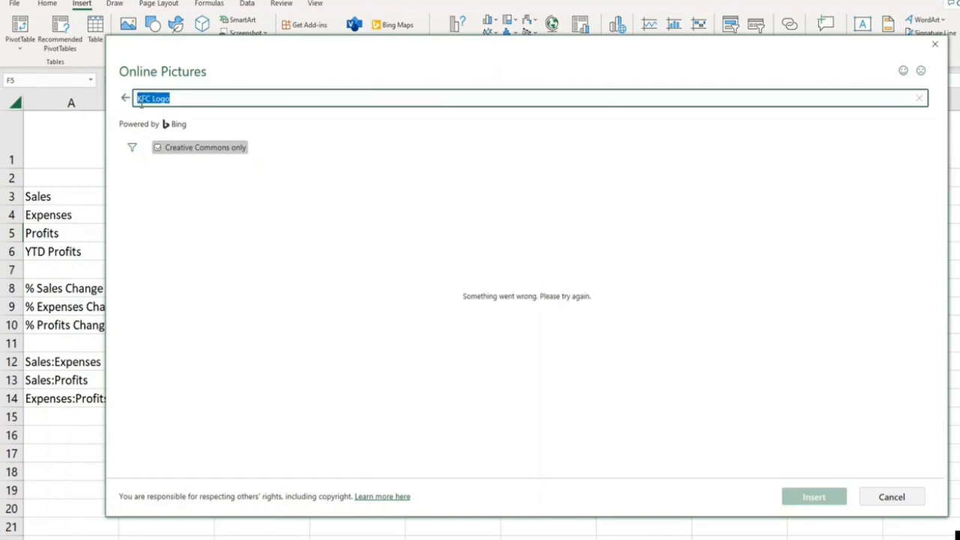
pyautogui.press('BackSpace')
pyautogui.click(124, 99)
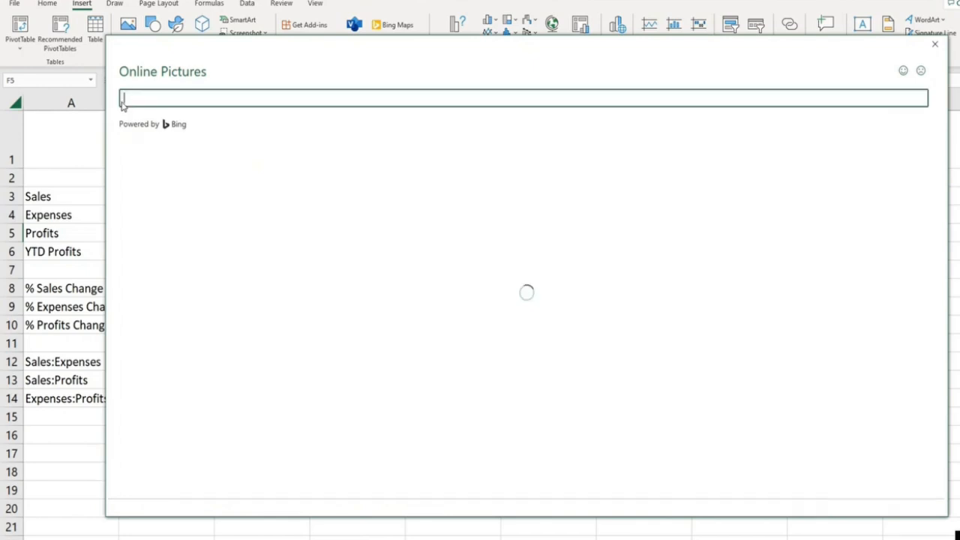
# Step: Try to browse the Apple and Animals categories of the online pictures, and close the picture search without inserting anything
pyautogui.click(378, 199)
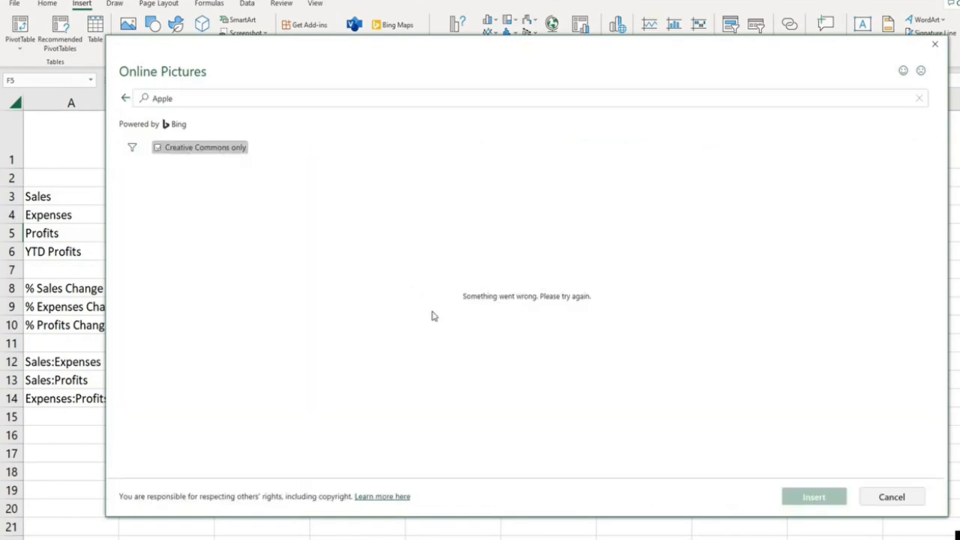
pyautogui.click(909, 501)
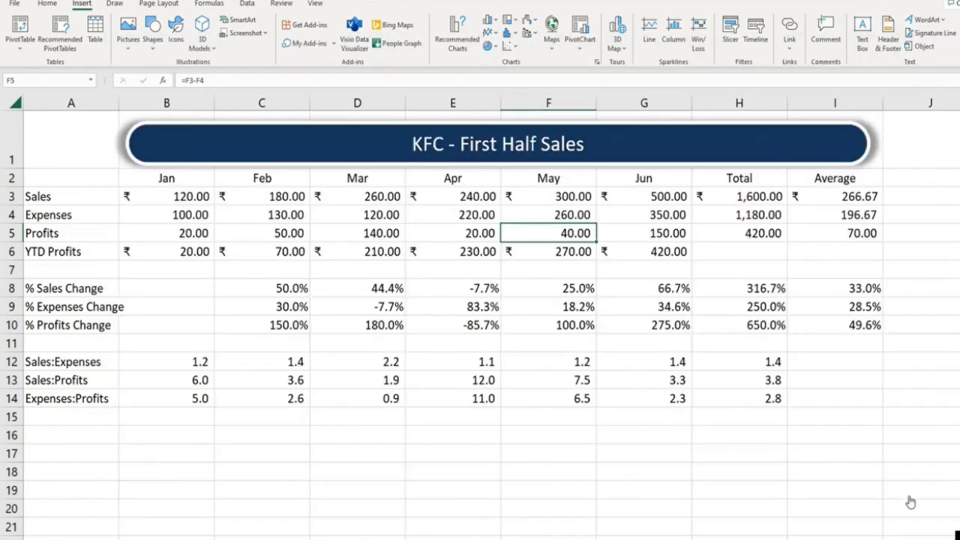
pyautogui.click(153, 45)
pyautogui.click(129, 33)
pyautogui.click(153, 111)
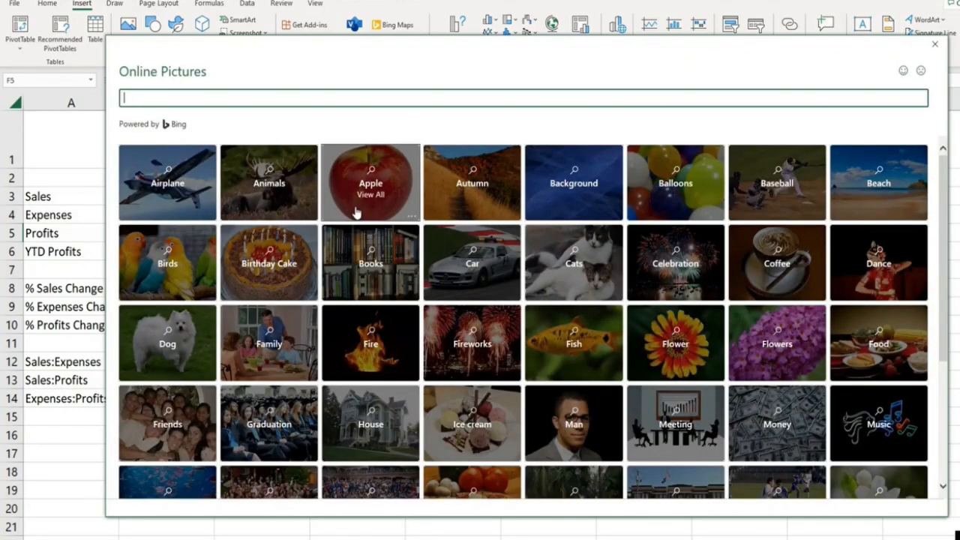
pyautogui.click(359, 199)
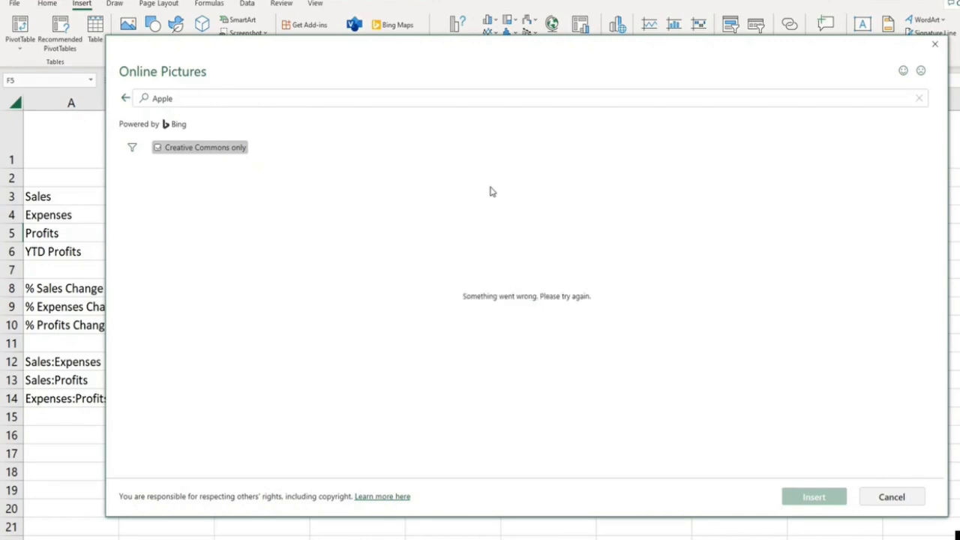
pyautogui.click(126, 98)
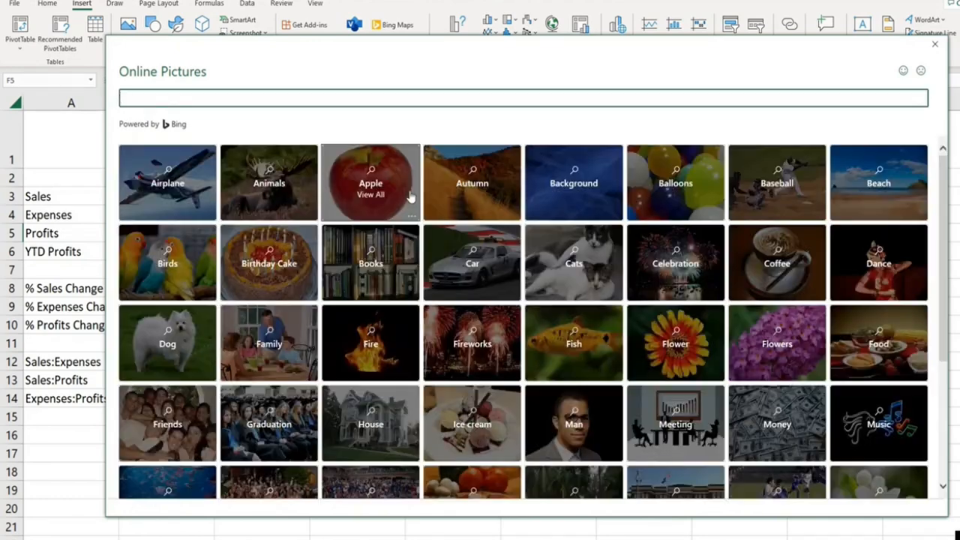
pyautogui.click(264, 195)
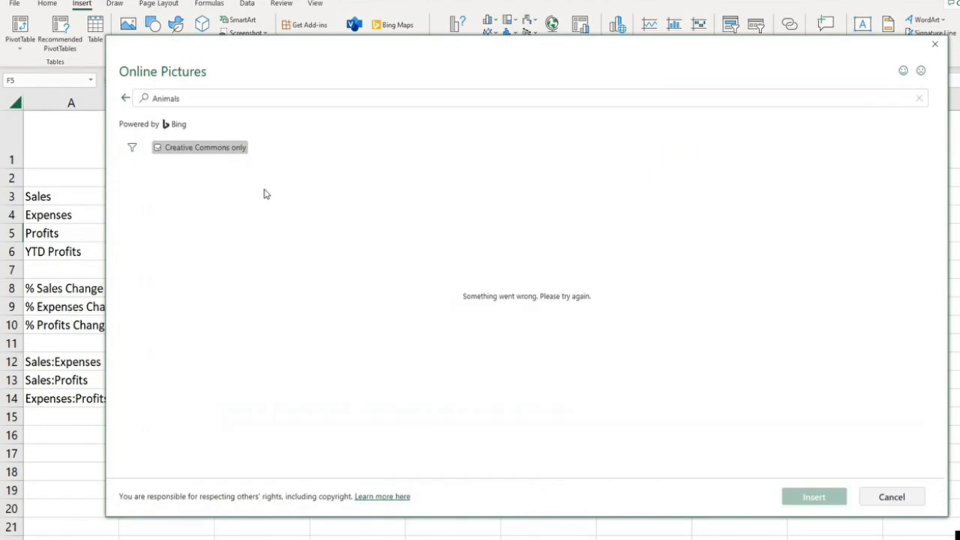
pyautogui.click(891, 497)
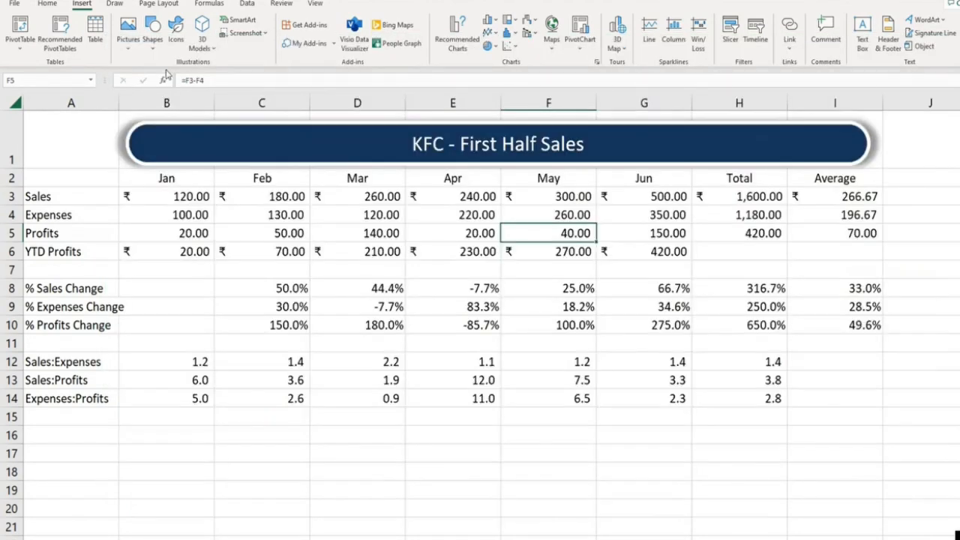
# Step: Insert the stock Cutout People image of a standing woman in a black vest holding a blank white board
pyautogui.click(128, 48)
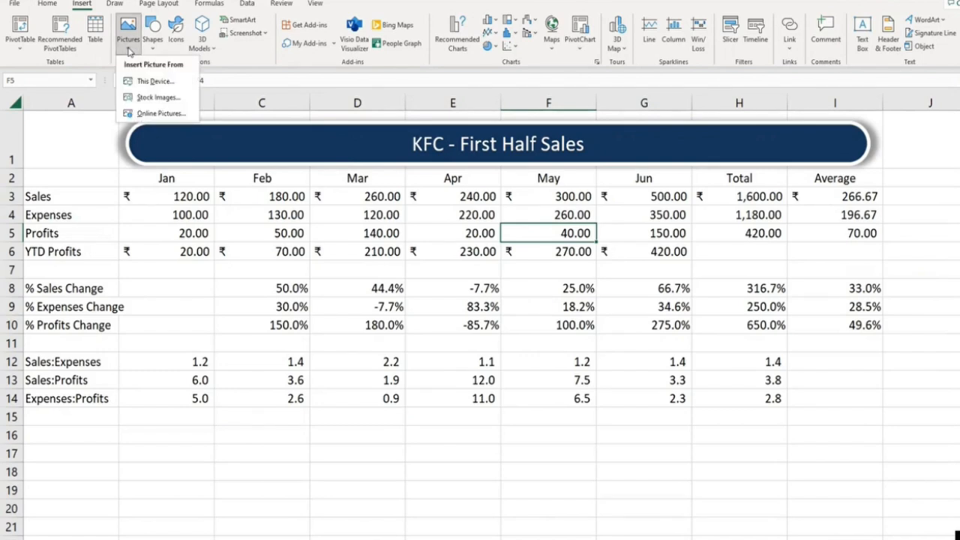
pyautogui.click(154, 97)
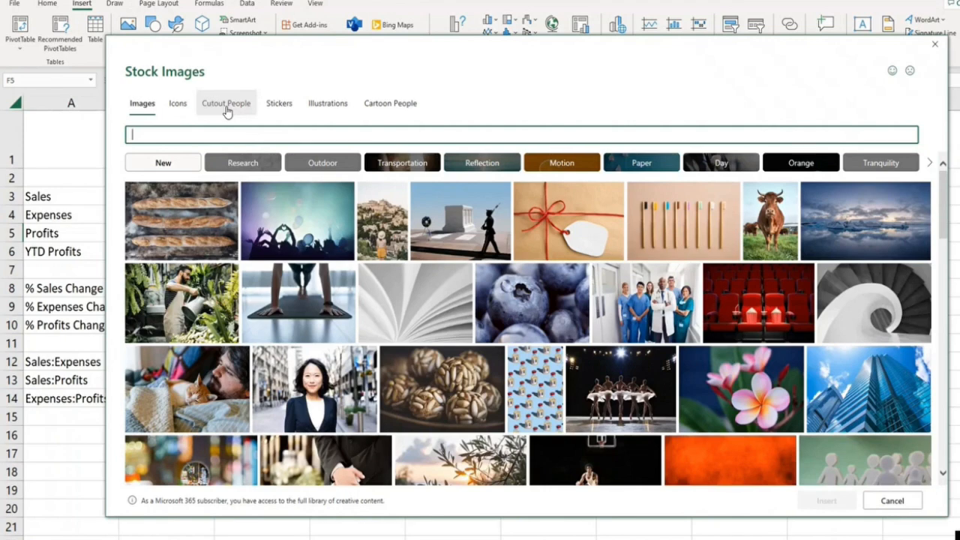
pyautogui.click(227, 110)
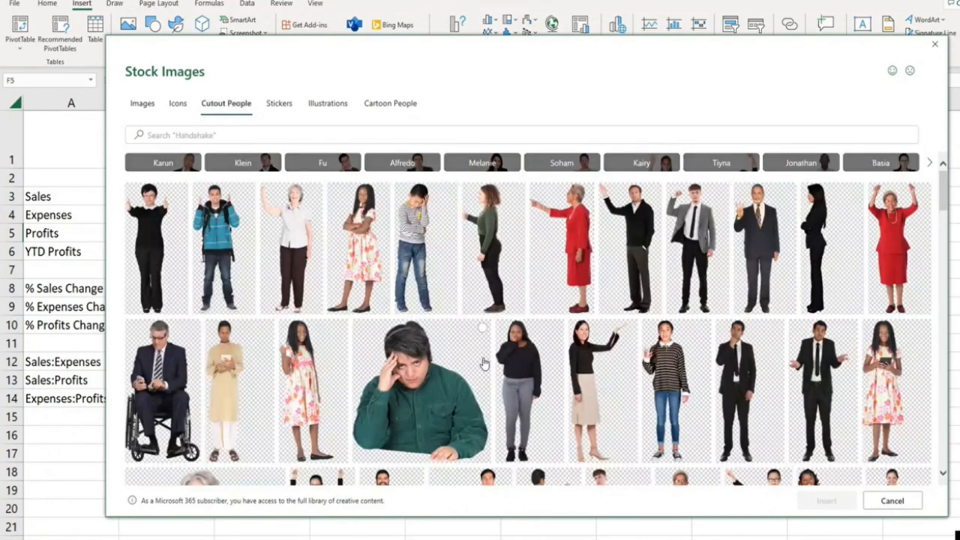
pyautogui.scroll(-5, 851, 296)
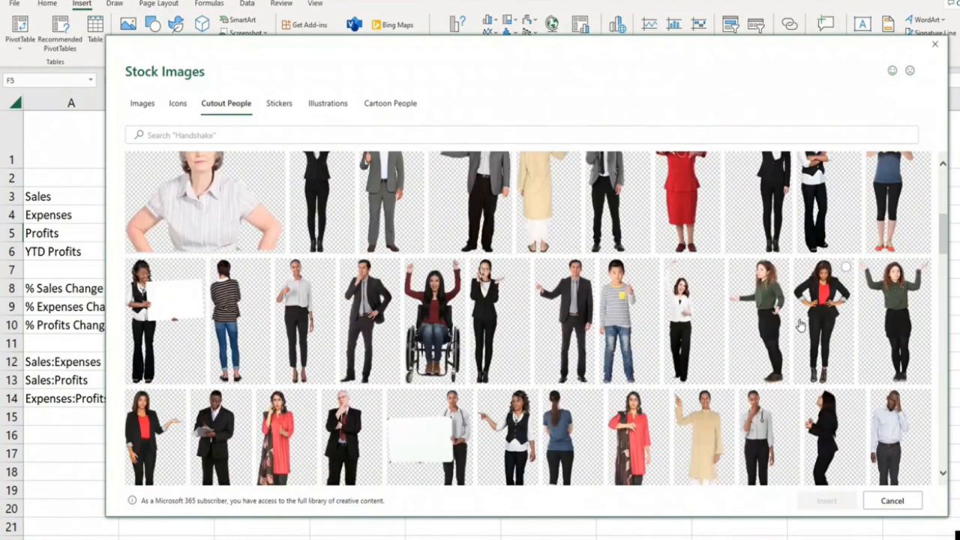
pyautogui.click(180, 303)
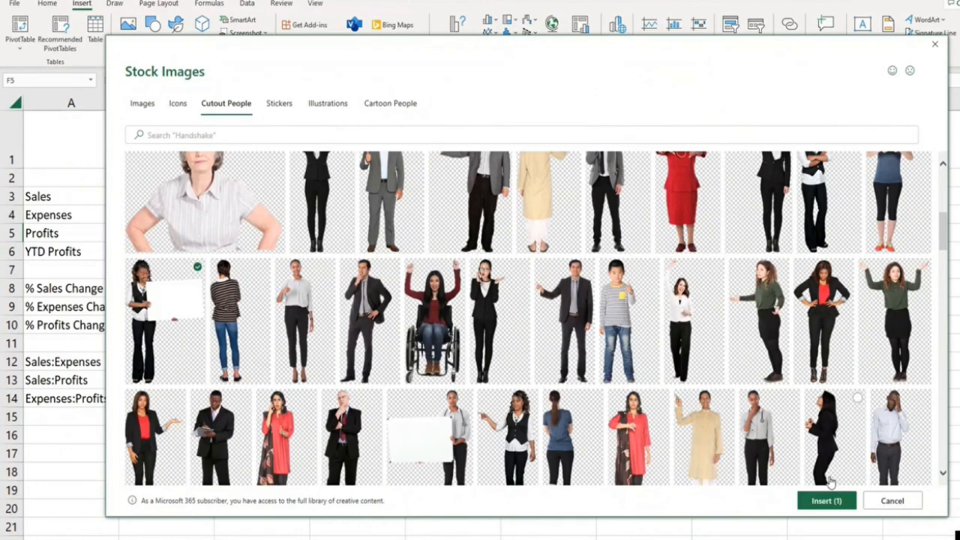
pyautogui.click(828, 500)
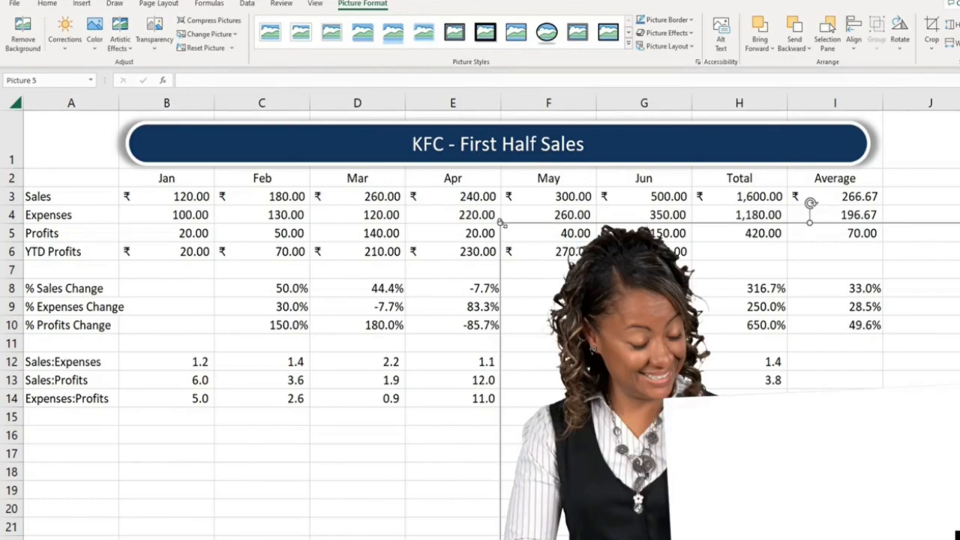
# Step: Shrink the woman's picture and place it over columns D and E, spanning about rows 5 to 20
pyautogui.moveTo(539, 248); pyautogui.dragTo(352, 430)
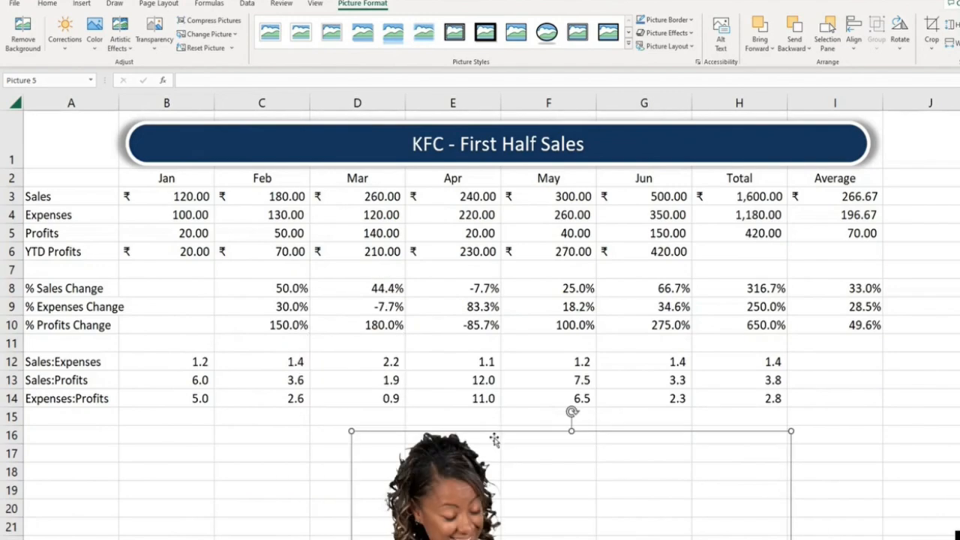
pyautogui.moveTo(509, 495); pyautogui.dragTo(406, 195)
pyautogui.moveTo(247, 148); pyautogui.dragTo(490, 397)
pyautogui.moveTo(515, 426); pyautogui.dragTo(382, 141)
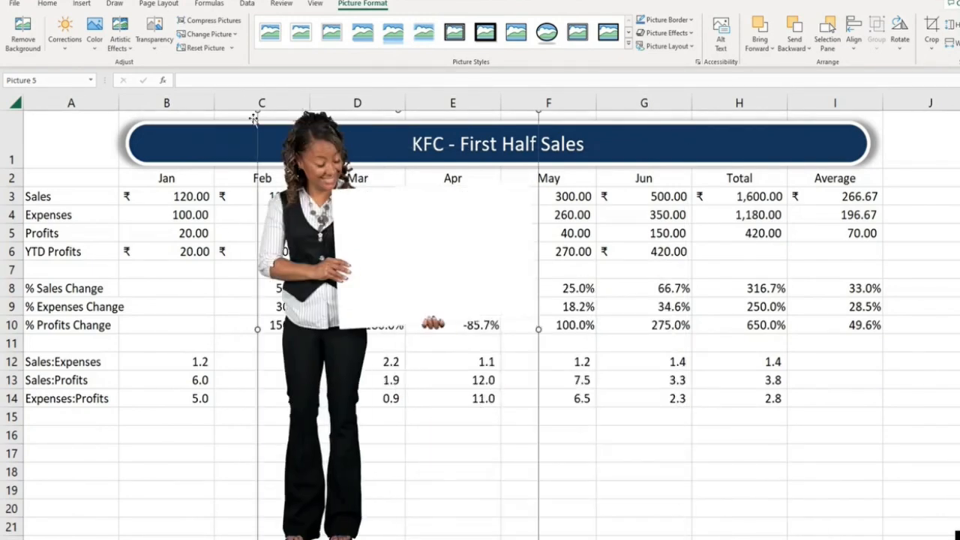
pyautogui.moveTo(326, 182); pyautogui.dragTo(327, 237)
pyautogui.moveTo(261, 165); pyautogui.dragTo(440, 444)
pyautogui.moveTo(502, 447); pyautogui.dragTo(552, 182)
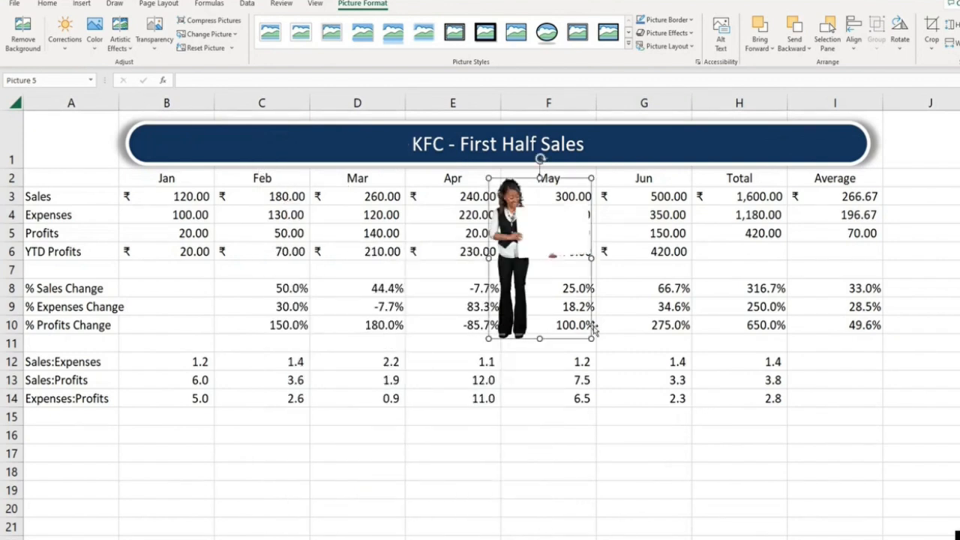
pyautogui.moveTo(592, 338); pyautogui.dragTo(682, 480)
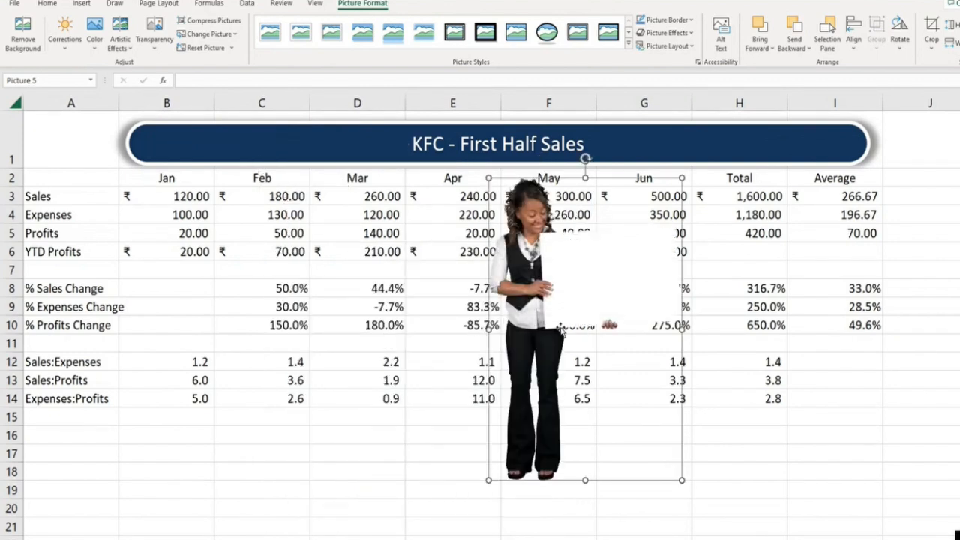
pyautogui.moveTo(572, 320); pyautogui.dragTo(413, 358)
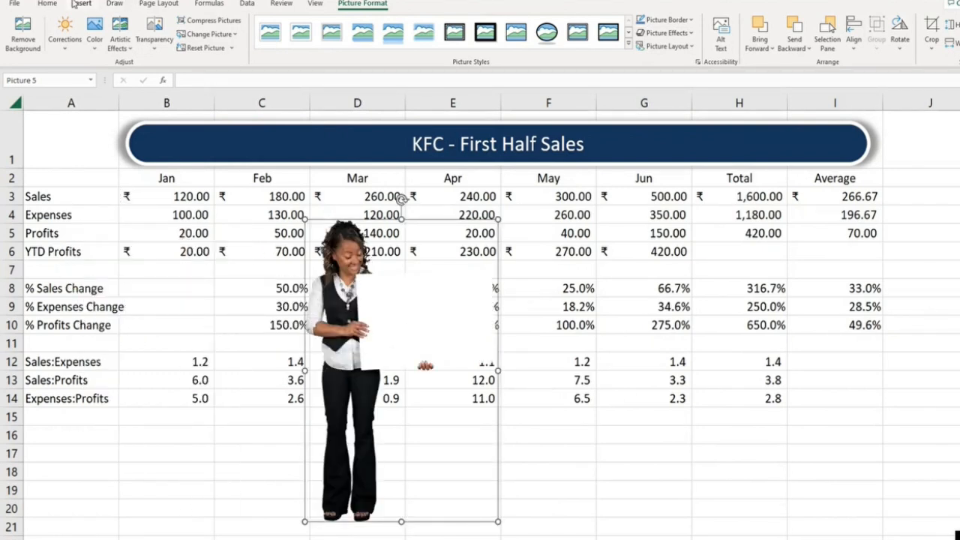
# Step: Draw a rectangle about 4.38 cm wide and 1.54 cm high over columns F to H, containing the text "SALES Trip"
pyautogui.click(81, 4)
pyautogui.click(153, 32)
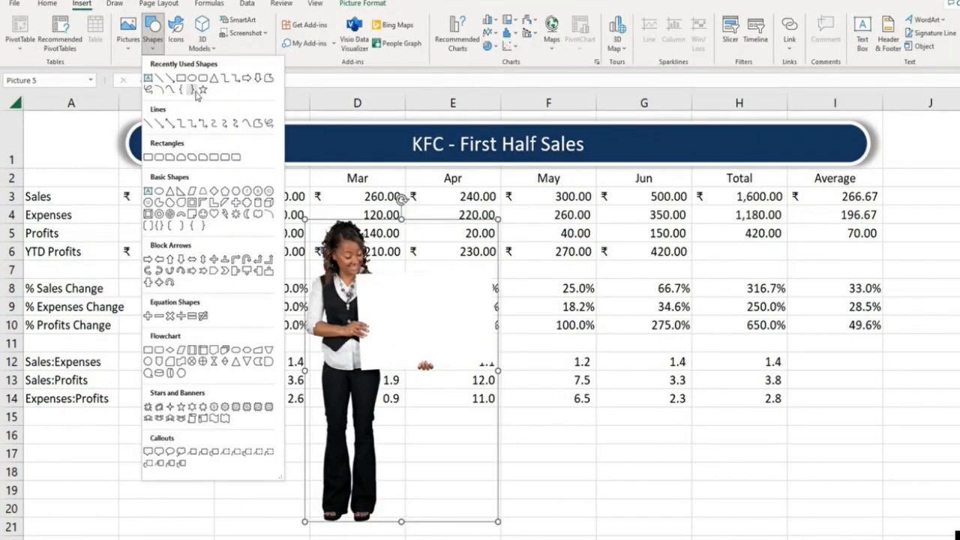
pyautogui.click(181, 78)
pyautogui.moveTo(589, 298)
pyautogui.mouseDown()
pyautogui.moveTo(635, 345)
pyautogui.moveTo(737, 351)
pyautogui.mouseUp()
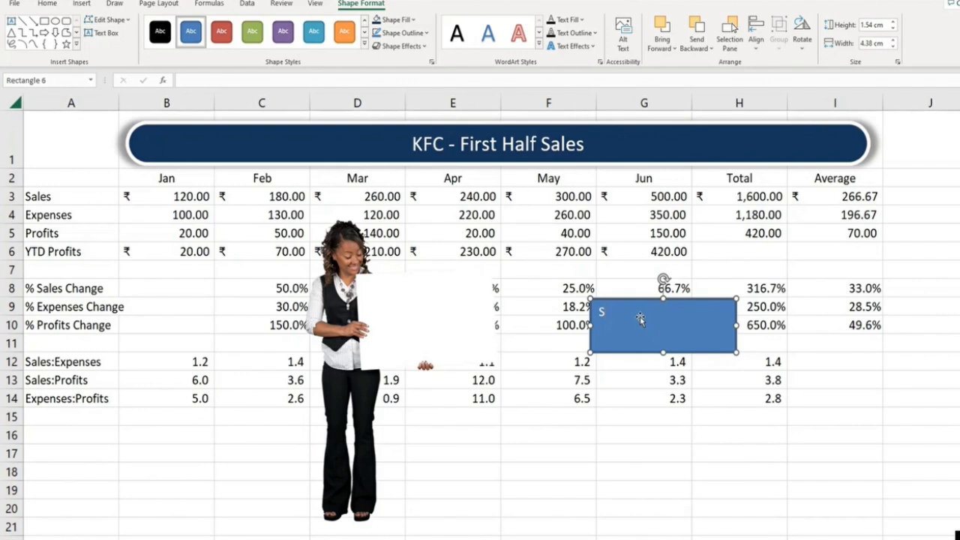
pyautogui.write('SALES Trip')
# Step: Shrink the SALES Trip rectangle, tilt it slightly to match the woman's white board, and place it on the board
pyautogui.moveTo(736, 351); pyautogui.dragTo(413, 276)
pyautogui.click(551, 323)
pyautogui.click(423, 291)
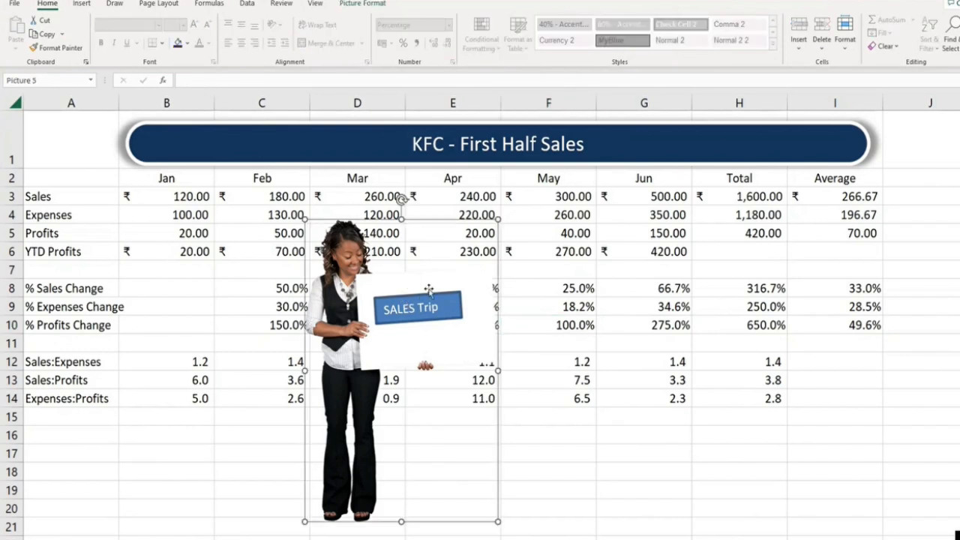
pyautogui.click(547, 327)
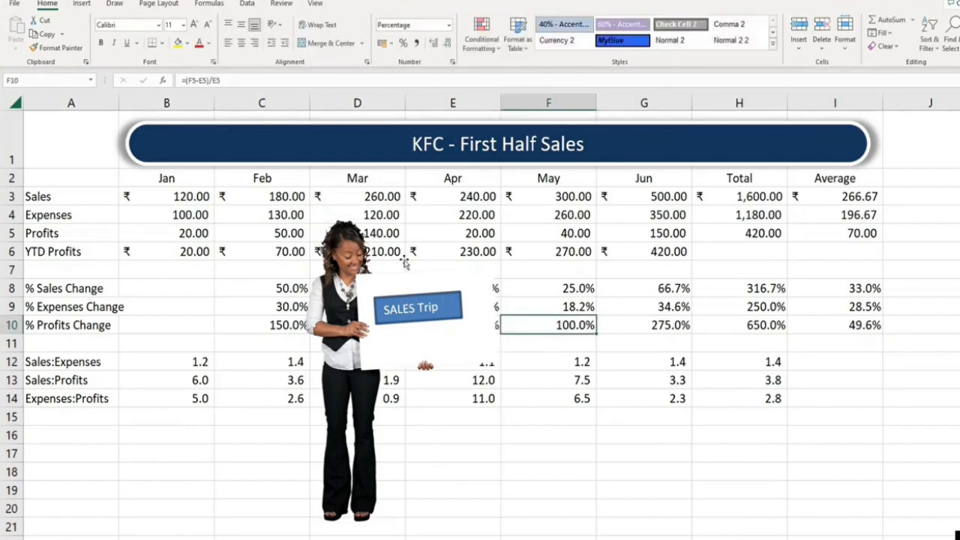
# Step: Group the SALES Trip rectangle with the woman's picture and move the group over columns I and J
pyautogui.click(428, 302)
pyautogui.keyDown('ctrl'); pyautogui.click(433, 300); pyautogui.keyUp('ctrl')
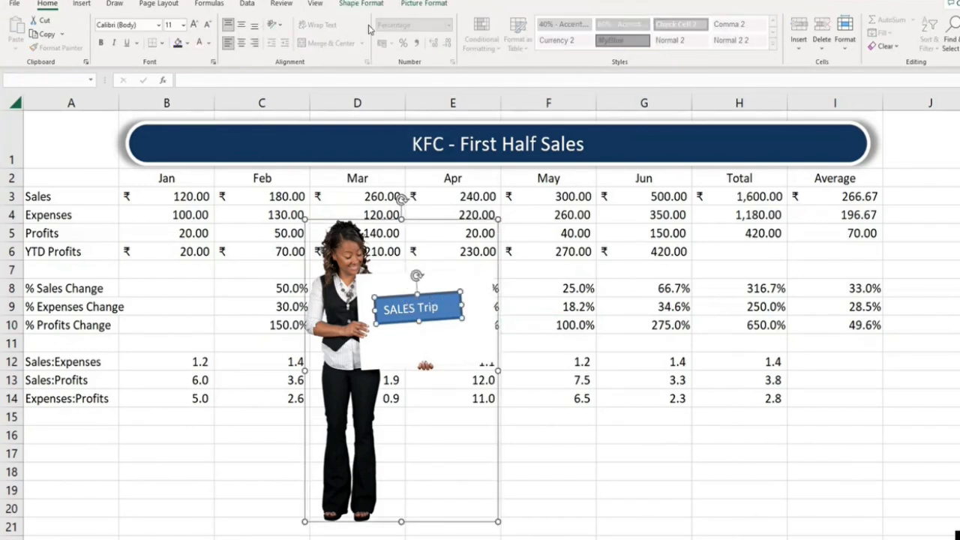
pyautogui.click(368, 4)
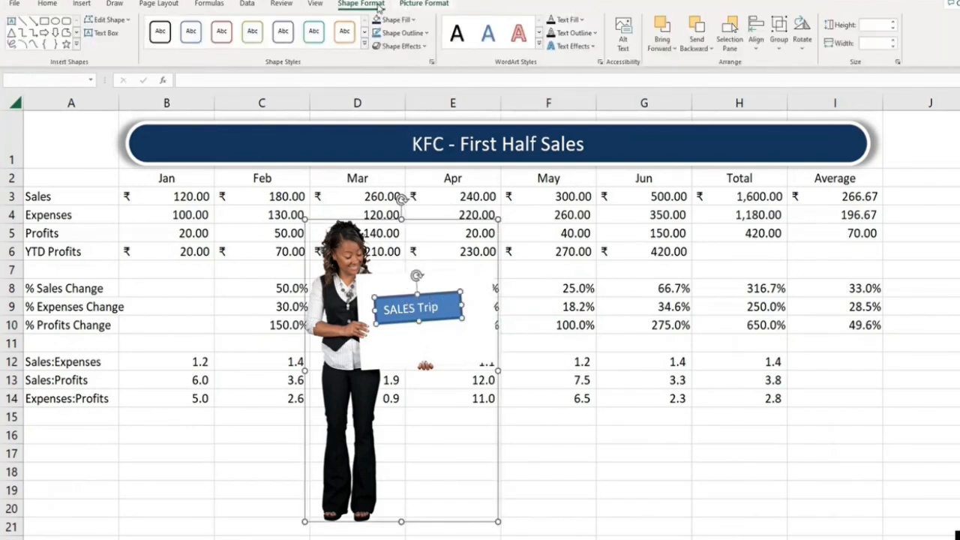
pyautogui.click(778, 30)
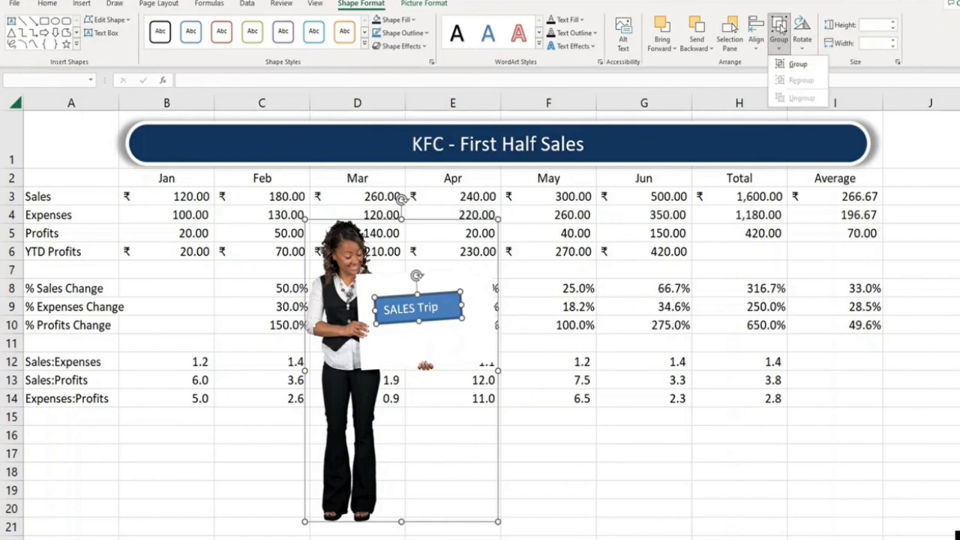
pyautogui.click(795, 64)
pyautogui.moveTo(427, 217); pyautogui.dragTo(937, 201)
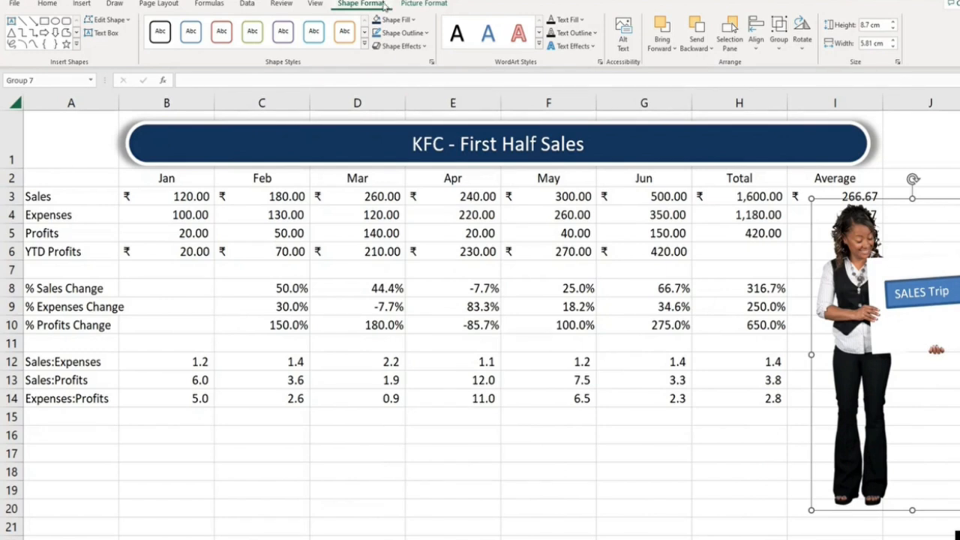
# Step: Apply the light blue outlined shape style to the group and move it over columns H and I, from row 4 down
pyautogui.click(314, 33)
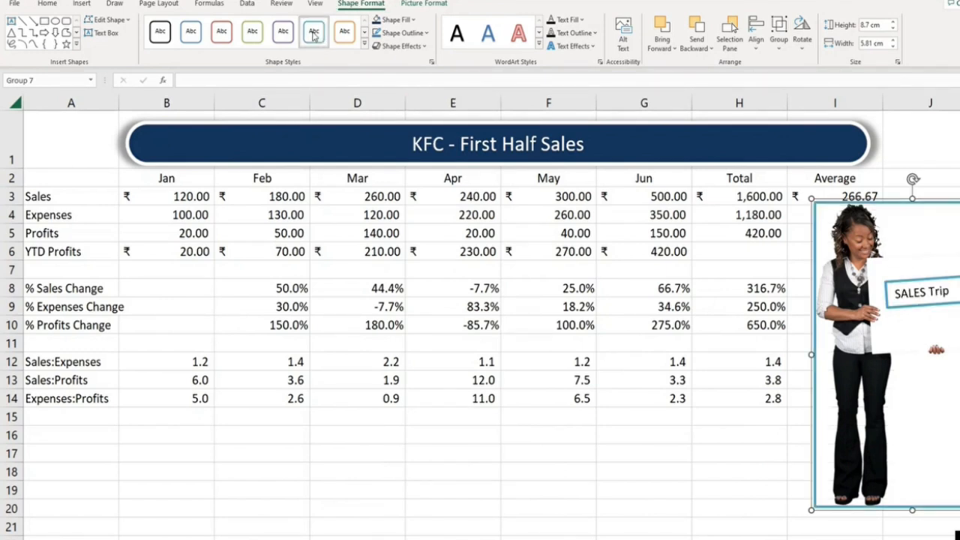
pyautogui.click(398, 20)
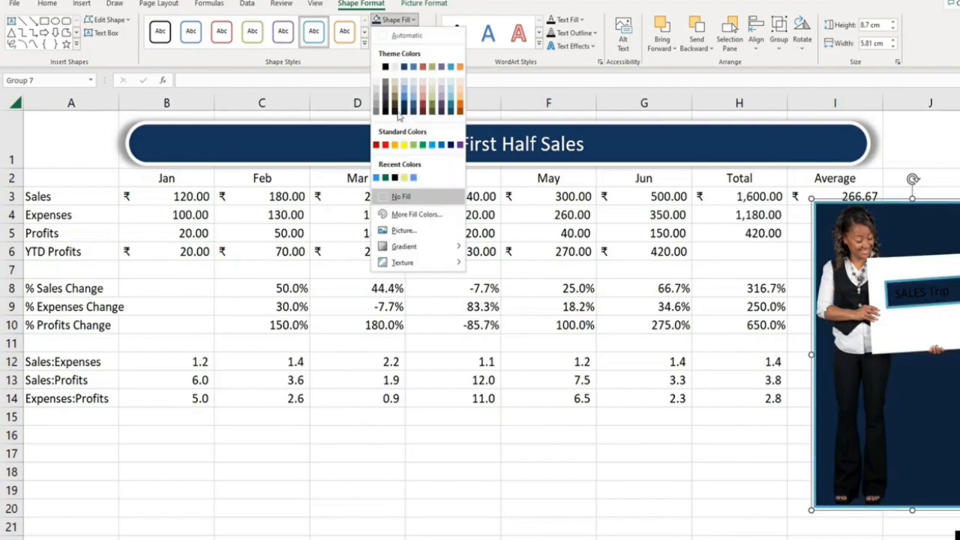
pyautogui.click(339, 72)
pyautogui.click(401, 33)
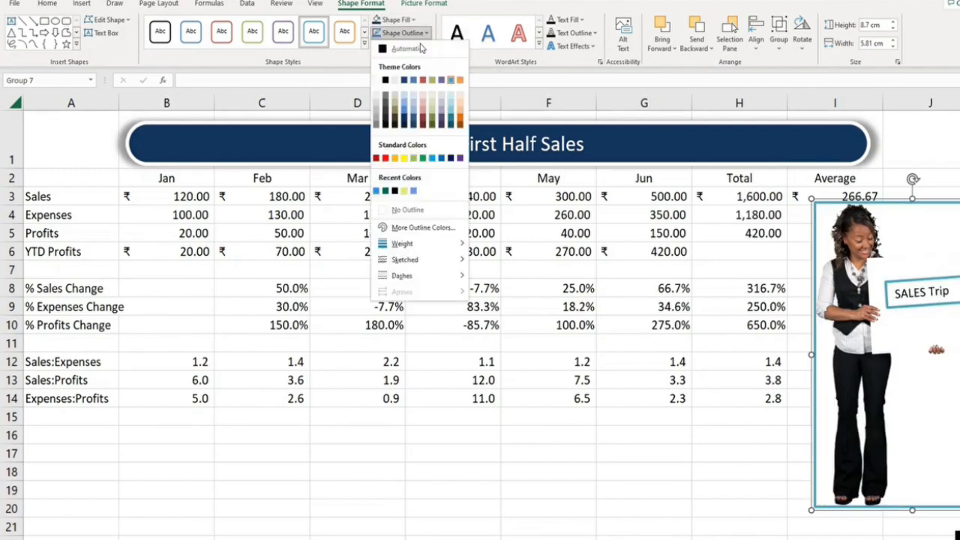
pyautogui.click(324, 70)
pyautogui.click(401, 46)
pyautogui.moveTo(412, 97)
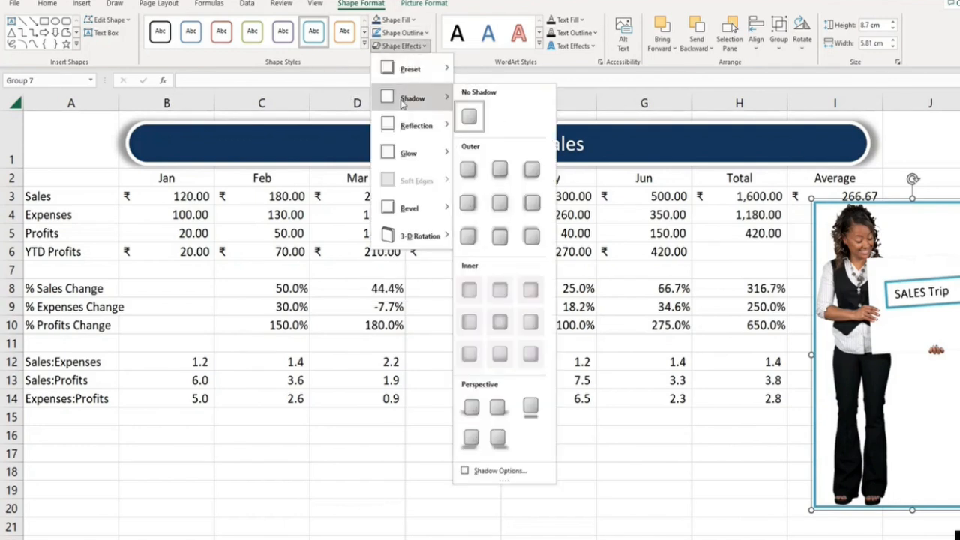
pyautogui.click(503, 172)
pyautogui.click(741, 338)
pyautogui.moveTo(891, 270); pyautogui.dragTo(813, 270)
# Step: Insert the solid black Africa map icon from the stock icons
pyautogui.click(82, 4)
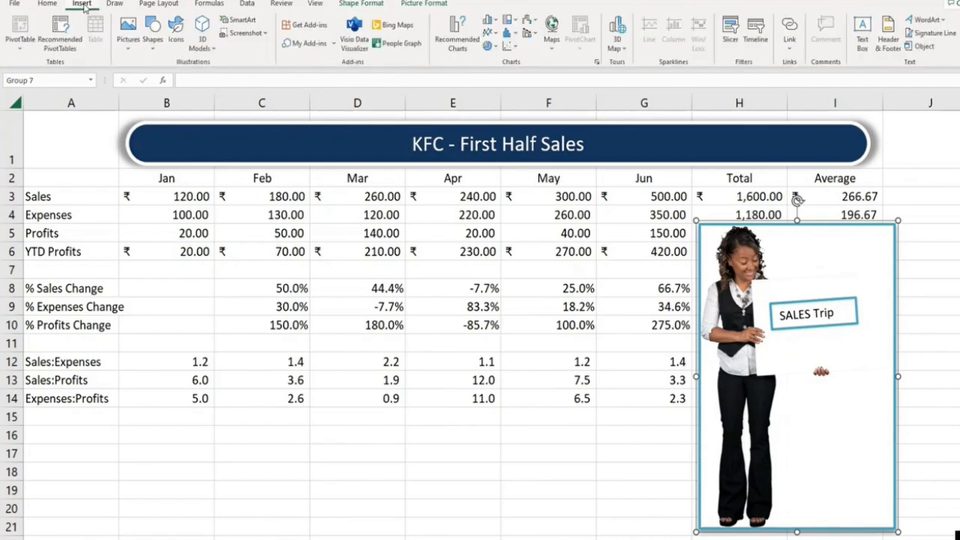
pyautogui.click(178, 39)
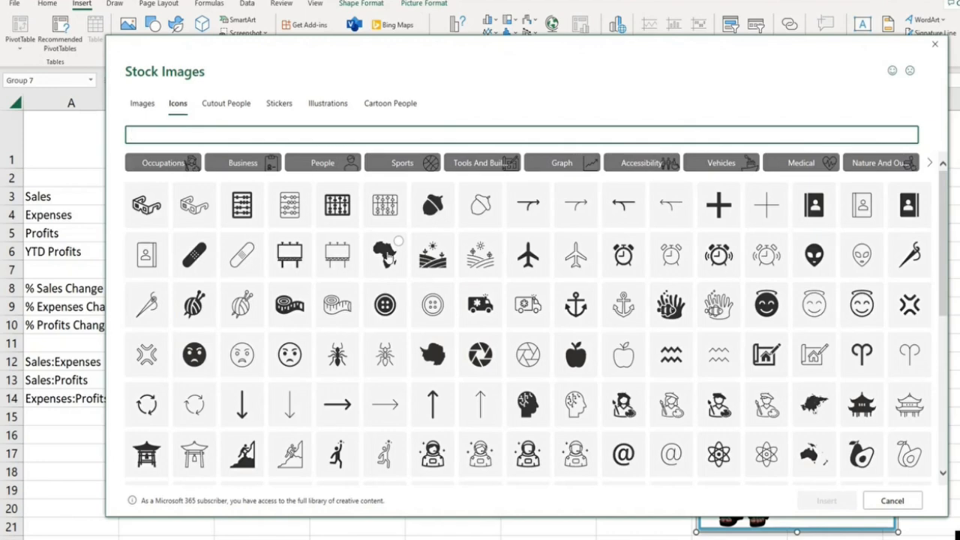
pyautogui.click(384, 255)
pyautogui.click(838, 503)
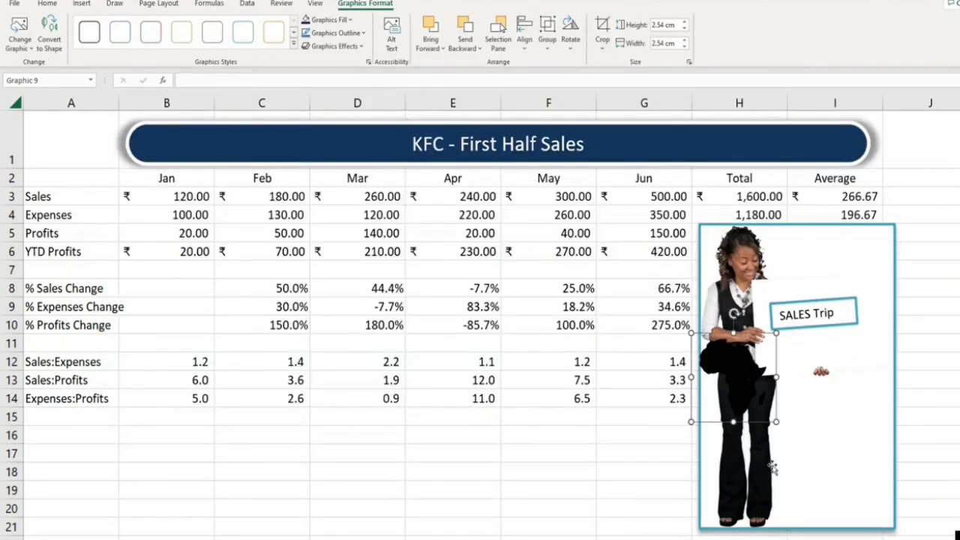
# Step: Shrink the Africa icon to about 2.02 cm square and place it in column J beside the title banner
pyautogui.moveTo(742, 392); pyautogui.dragTo(95, 176)
pyautogui.moveTo(130, 211); pyautogui.dragTo(111, 189)
pyautogui.moveTo(79, 157); pyautogui.dragTo(955, 147)
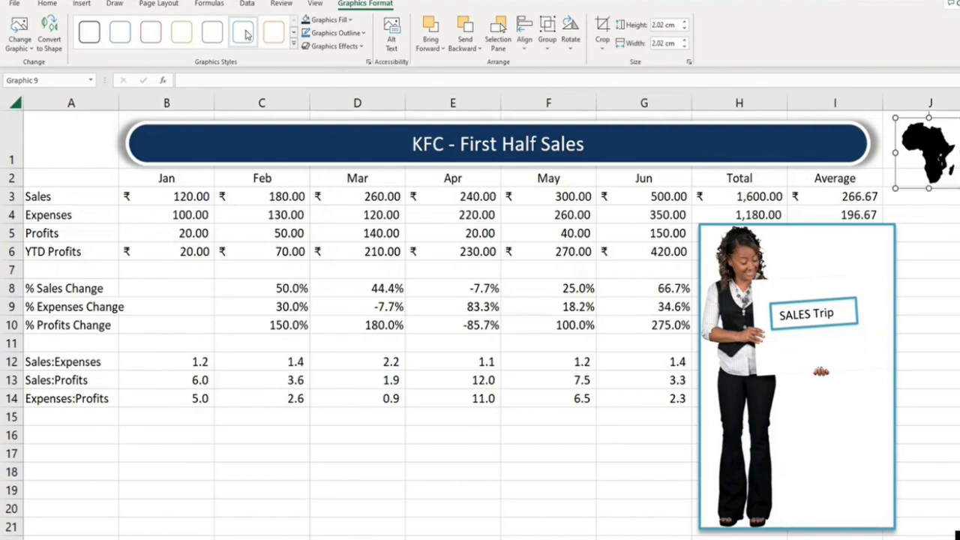
# Step: Apply the light blue outlined graphics style to the Africa icon and add an outer shadow
pyautogui.click(247, 33)
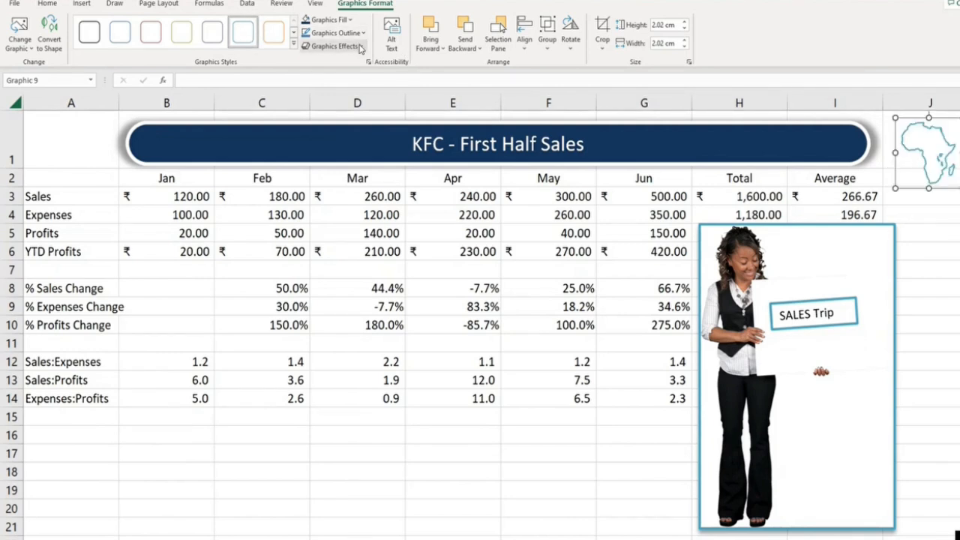
pyautogui.click(334, 46)
pyautogui.moveTo(357, 99)
pyautogui.click(434, 167)
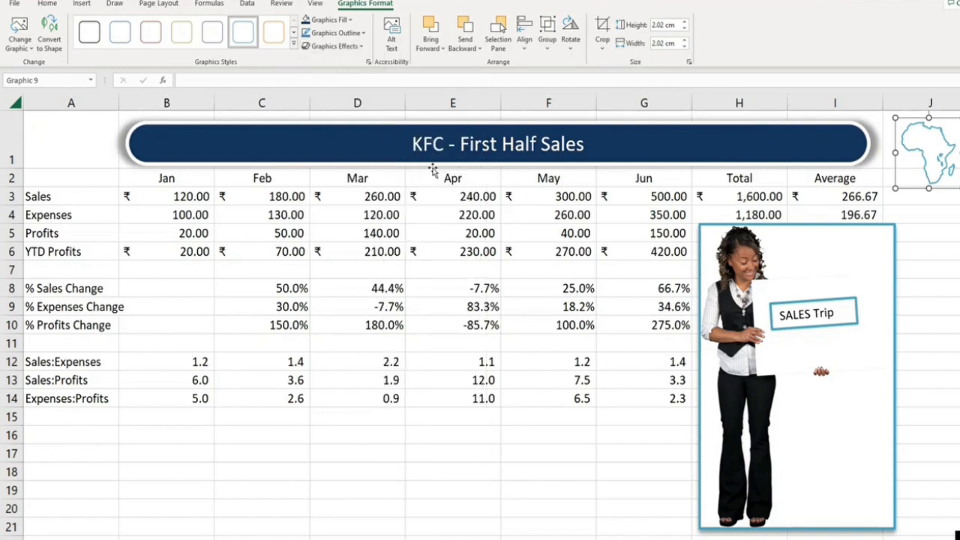
# Step: Fill the Africa icon with a darker olive green theme colour
pyautogui.click(349, 20)
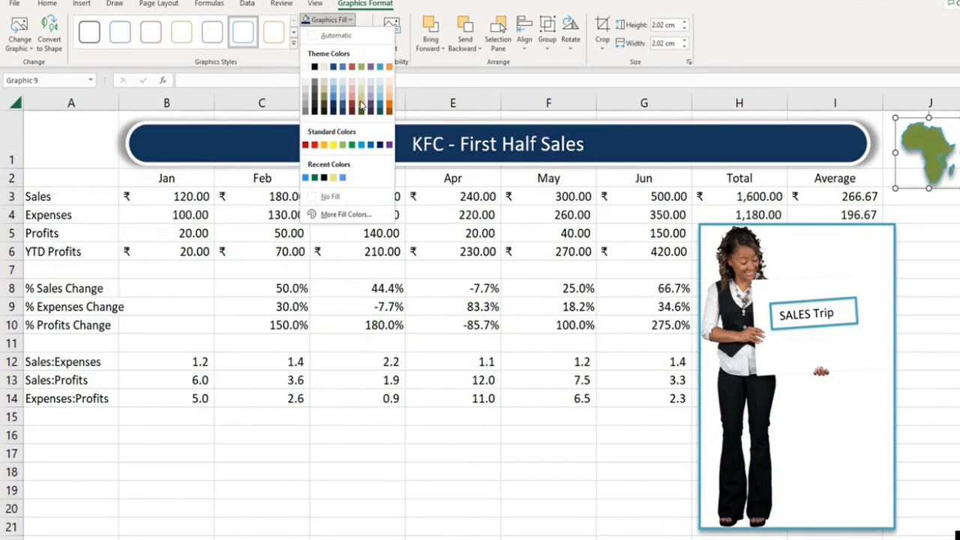
pyautogui.click(361, 103)
pyautogui.press('Escape')
pyautogui.click(955, 159)
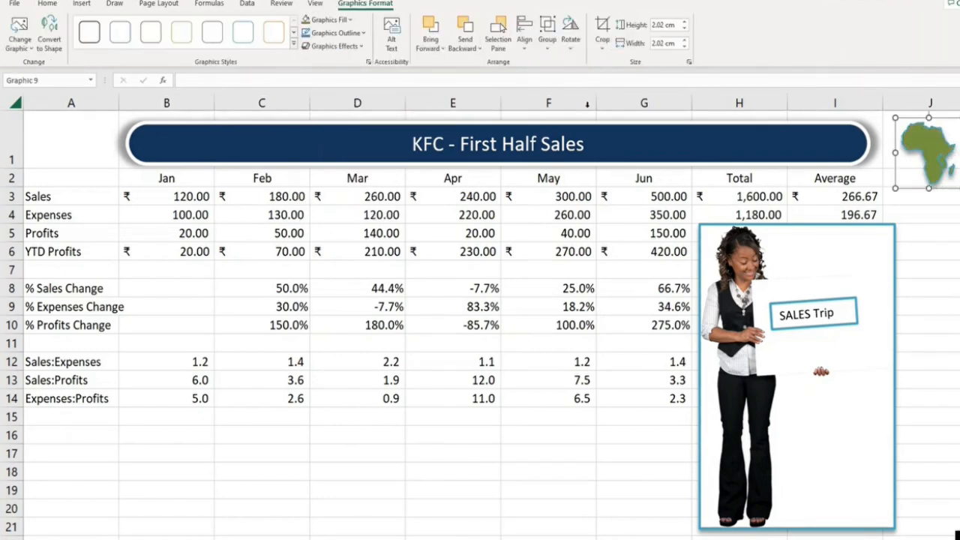
# Step: Give the Africa icon a white outline and move it to column B, over rows 15 to 18
pyautogui.click(356, 33)
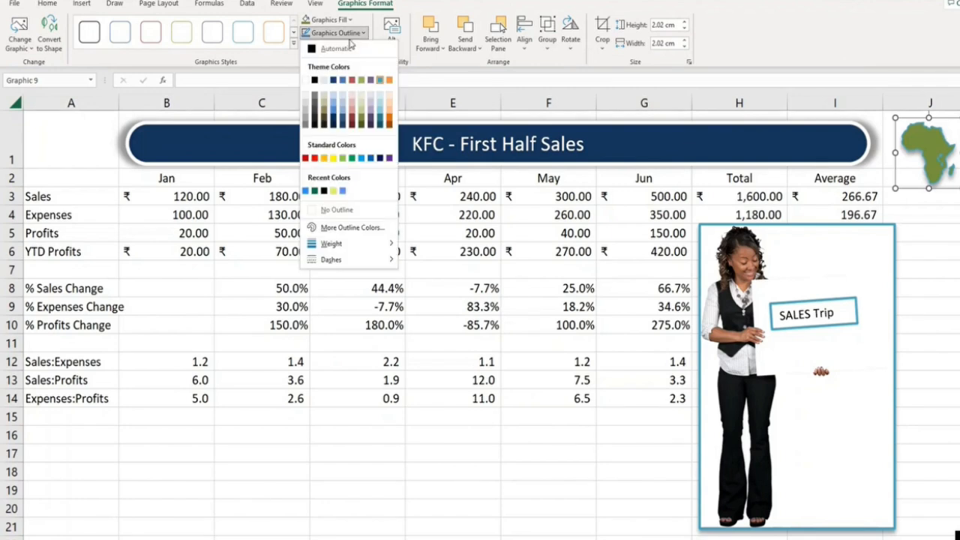
pyautogui.click(306, 80)
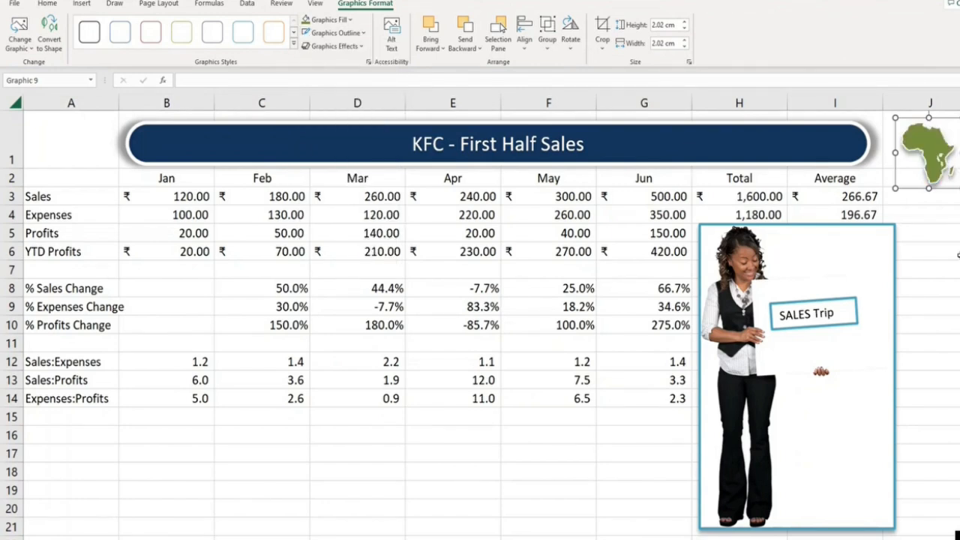
pyautogui.moveTo(930, 154); pyautogui.dragTo(154, 442)
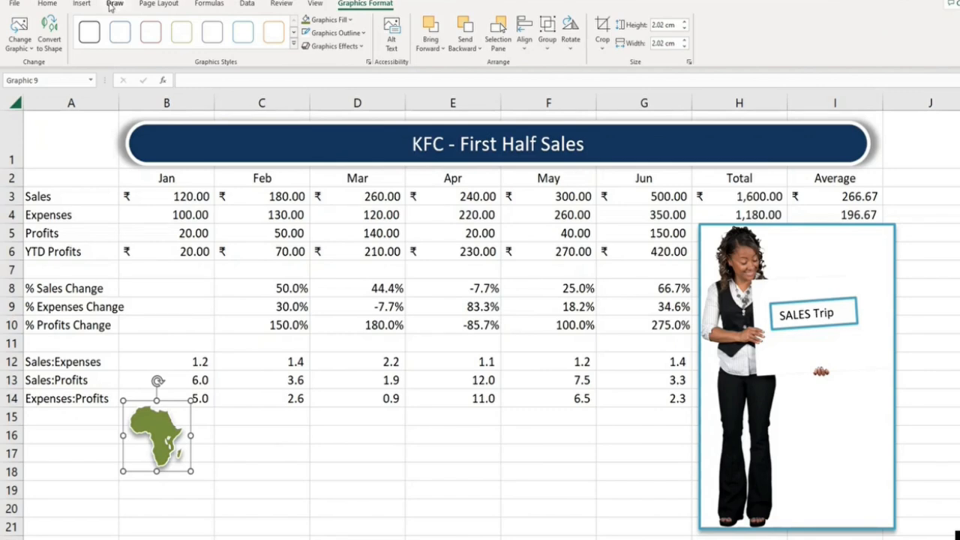
# Step: Insert the sitting black and brown dog from the Animated Animals category of the stock 3D models
pyautogui.click(82, 3)
pyautogui.click(203, 49)
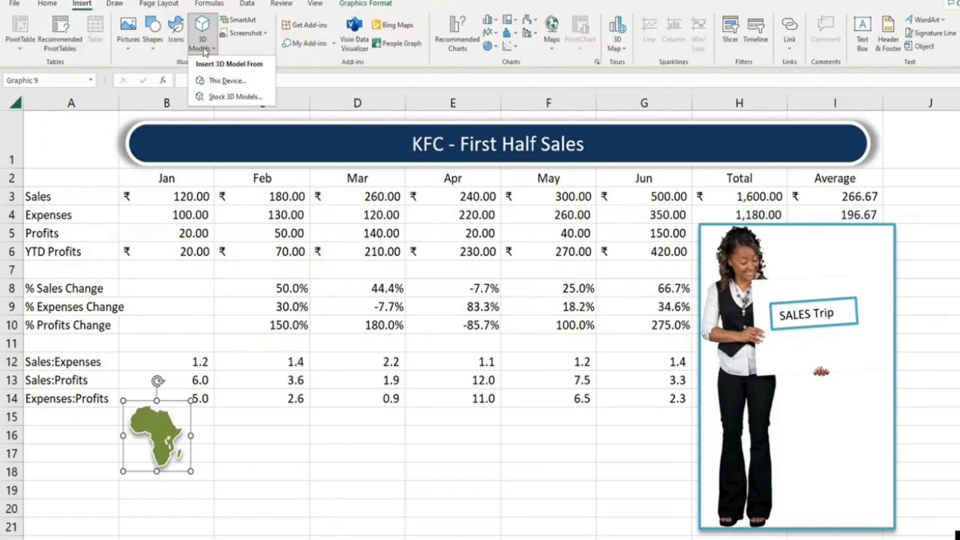
pyautogui.click(237, 97)
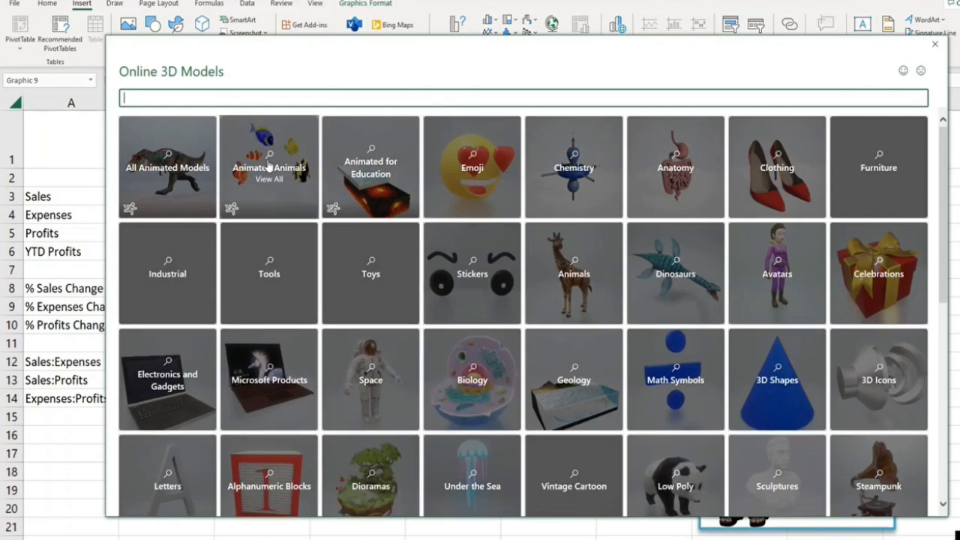
pyautogui.click(267, 166)
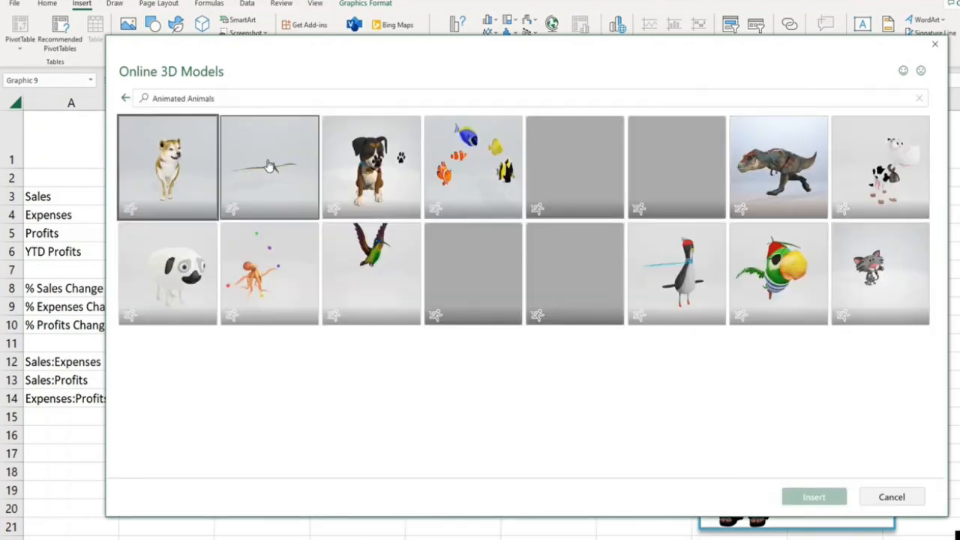
pyautogui.click(372, 171)
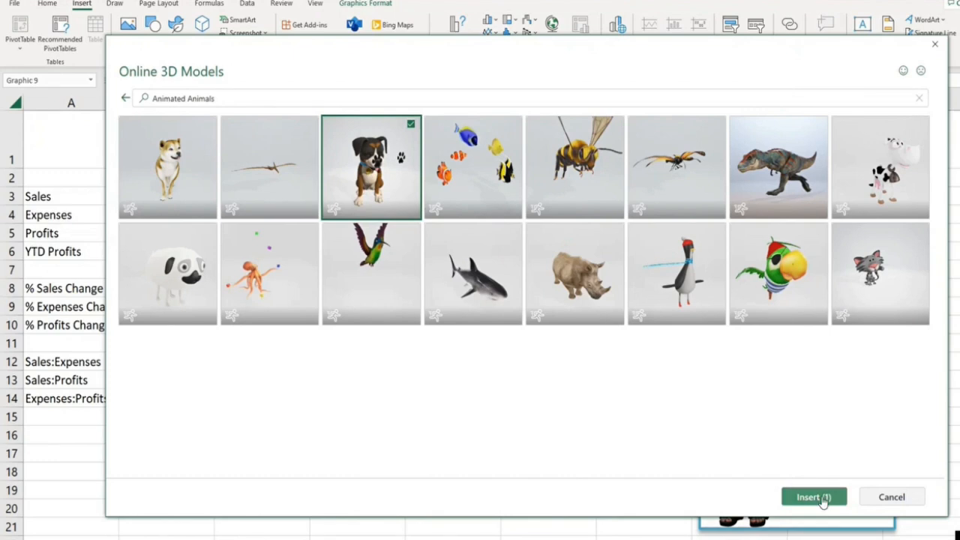
pyautogui.click(821, 498)
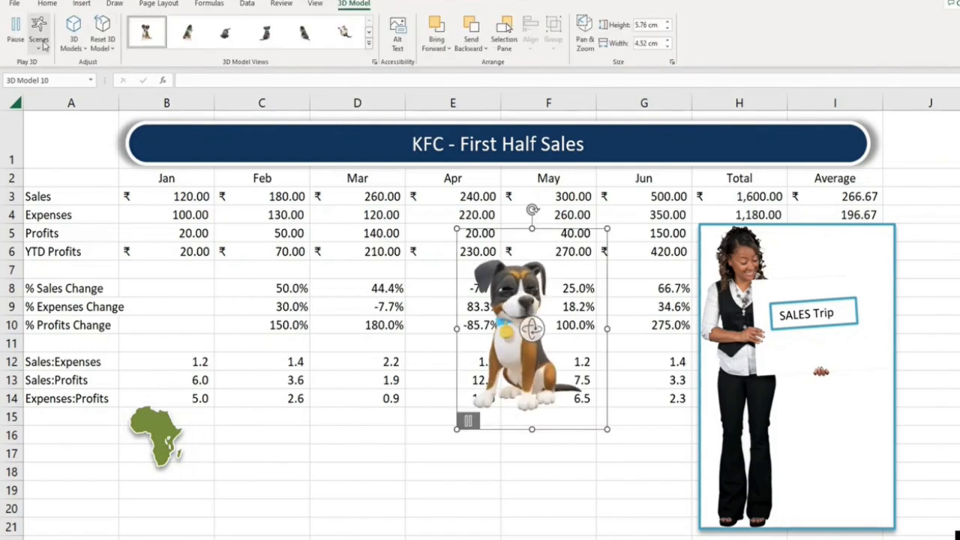
# Step: Set the dog model's animation to Scene 4 and move the dog over columns C and D, from row 12 down
pyautogui.click(39, 41)
pyautogui.click(73, 135)
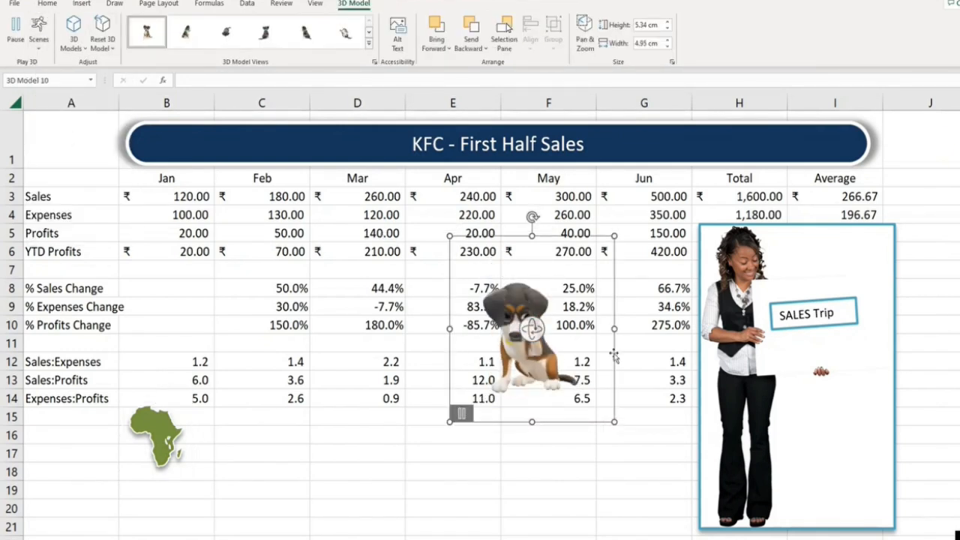
pyautogui.click(549, 471)
pyautogui.click(532, 369)
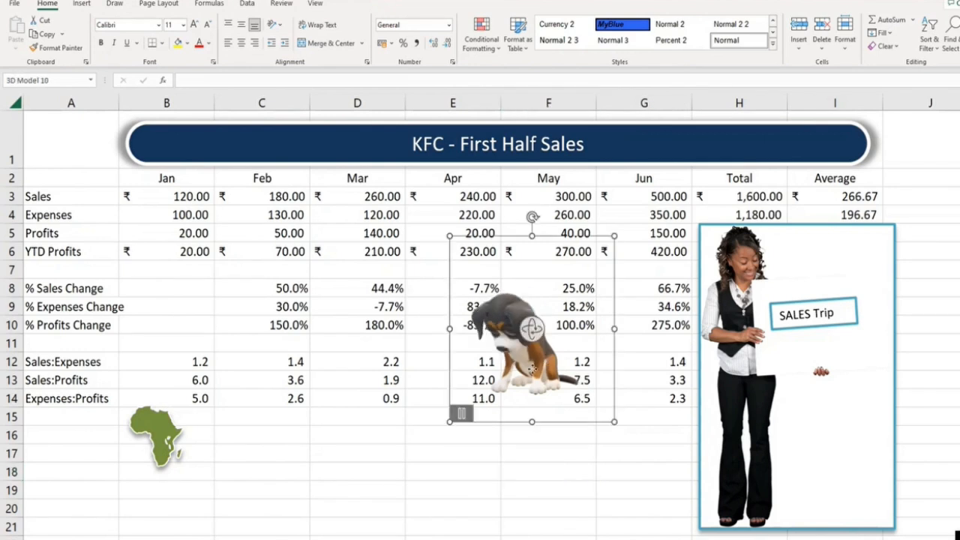
pyautogui.moveTo(531, 369); pyautogui.dragTo(322, 466)
pyautogui.click(443, 486)
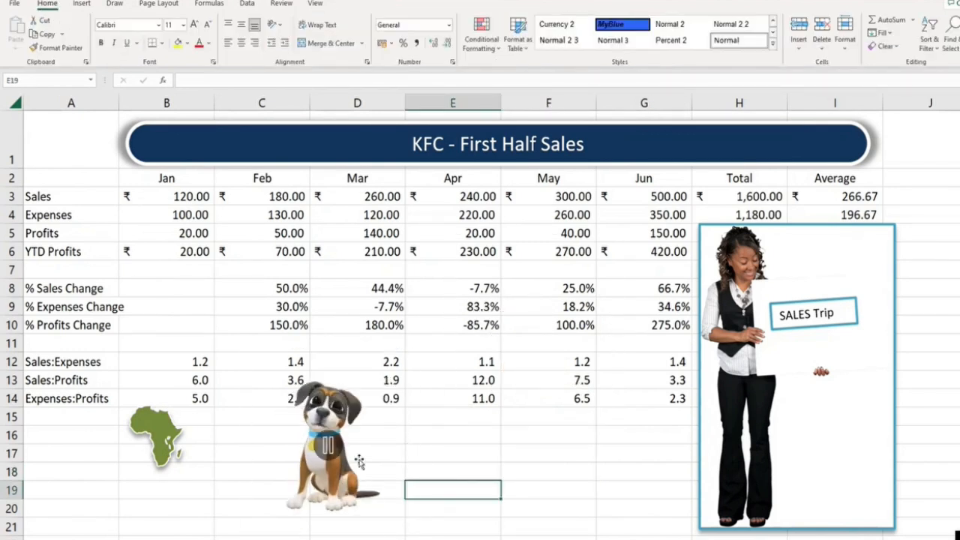
# Step: Try the Scene 10 animation on the dog model
pyautogui.click(359, 463)
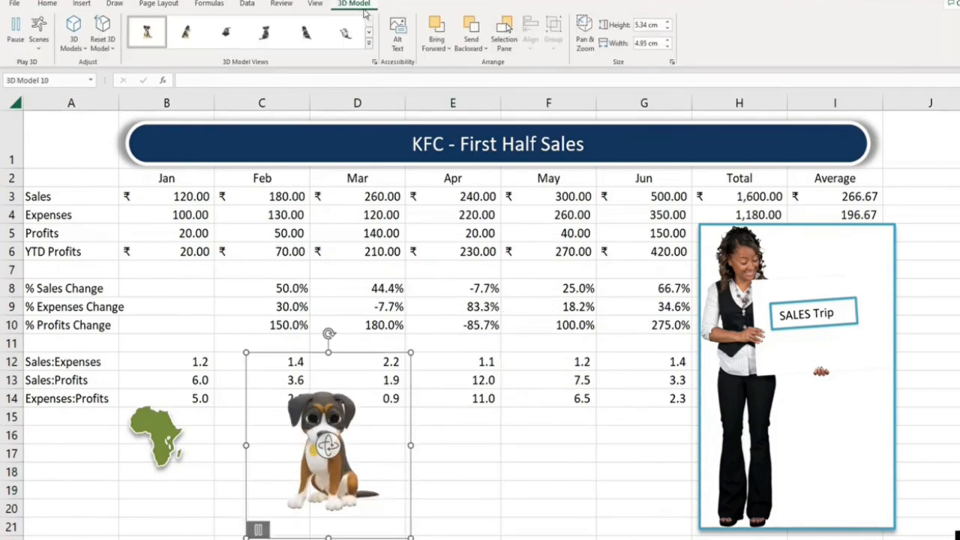
pyautogui.click(41, 41)
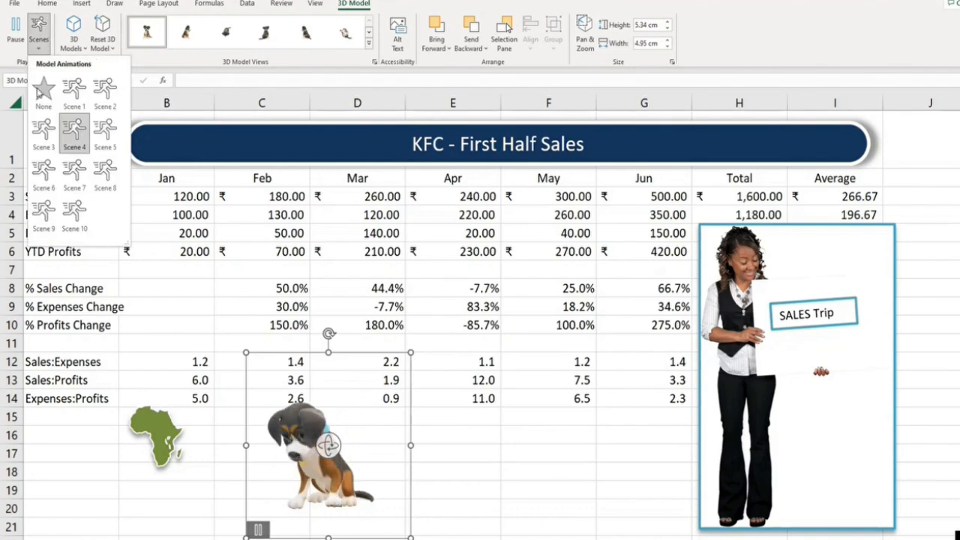
pyautogui.click(86, 223)
pyautogui.click(513, 481)
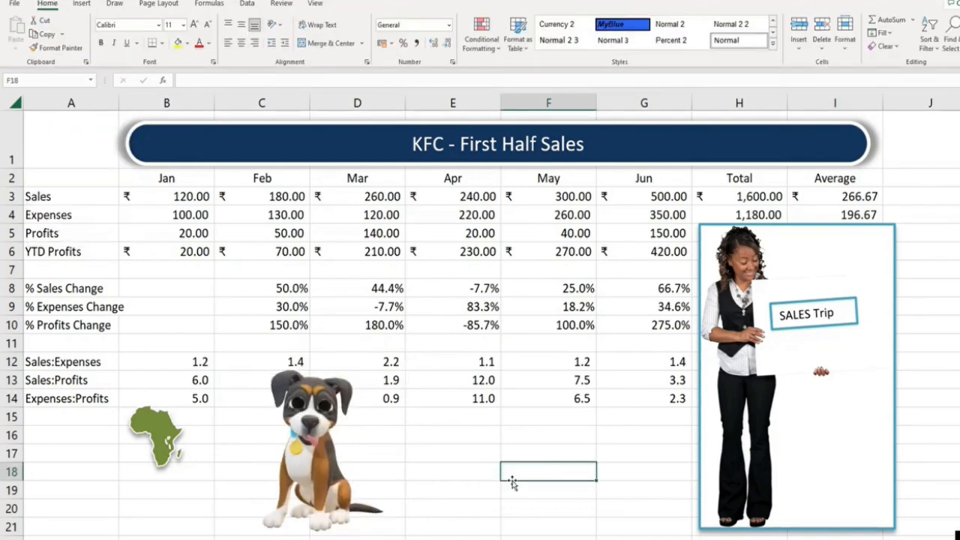
# Step: Set the dog model's animation to Scene 9 and deselect the model
pyautogui.moveTo(376, 471)
pyautogui.click(328, 444)
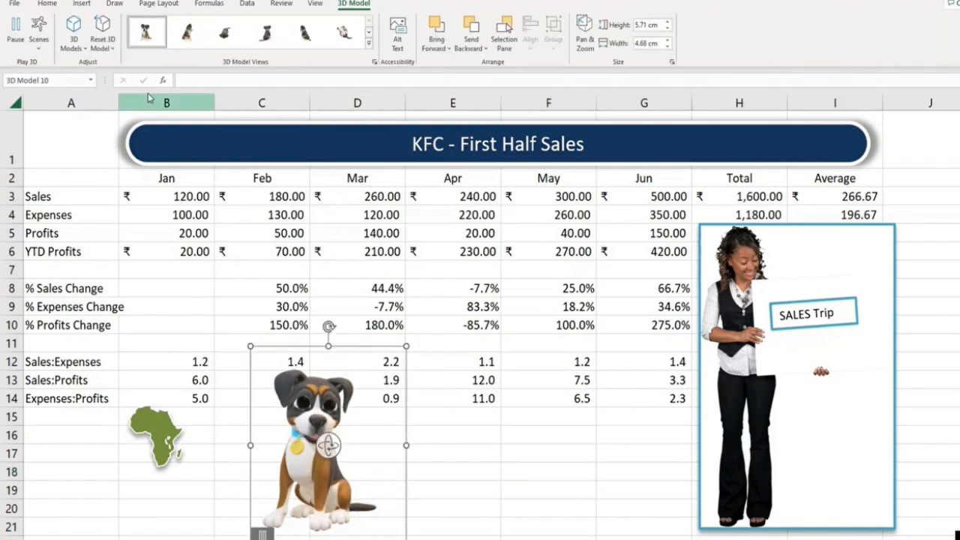
pyautogui.click(39, 39)
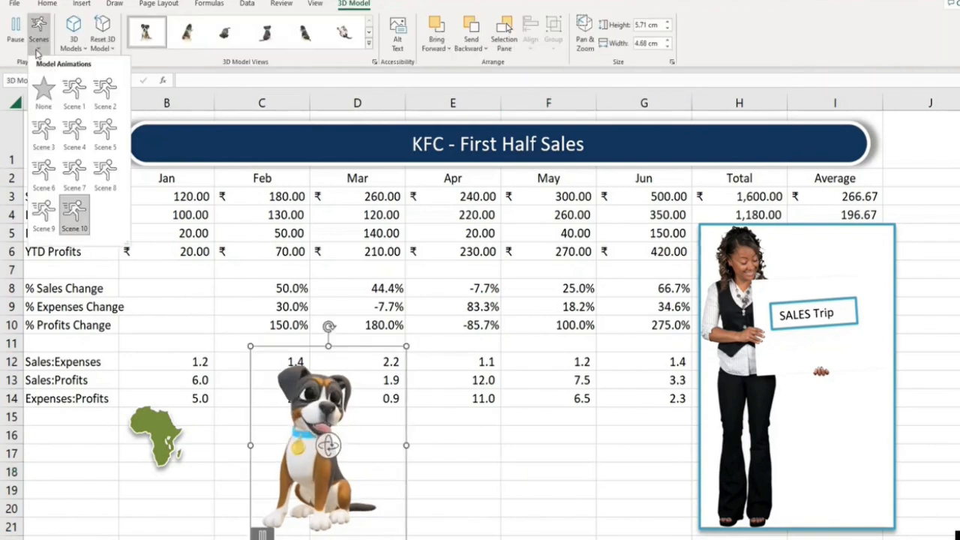
pyautogui.click(44, 209)
pyautogui.click(530, 396)
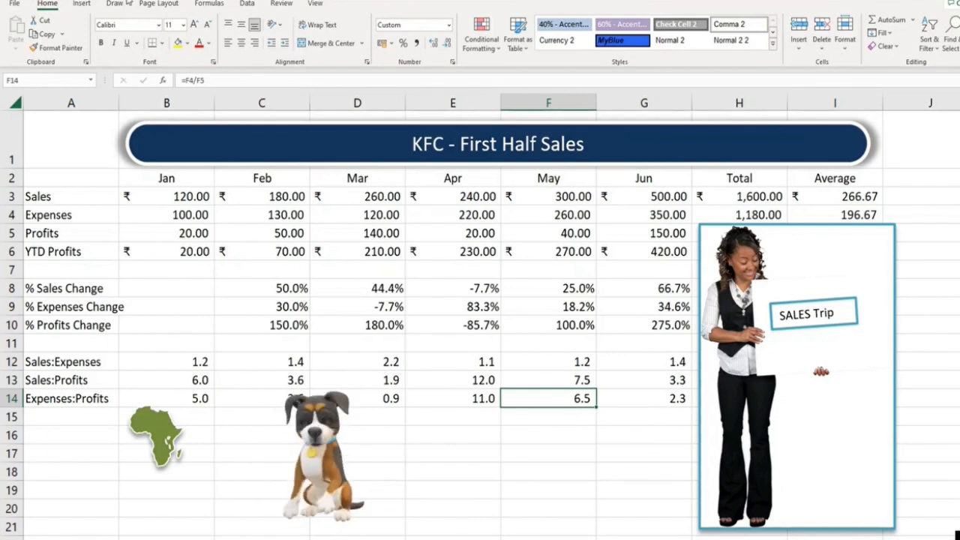
# Step: Open the SmartArt graphic chooser for the blank area beyond column I
pyautogui.click(82, 4)
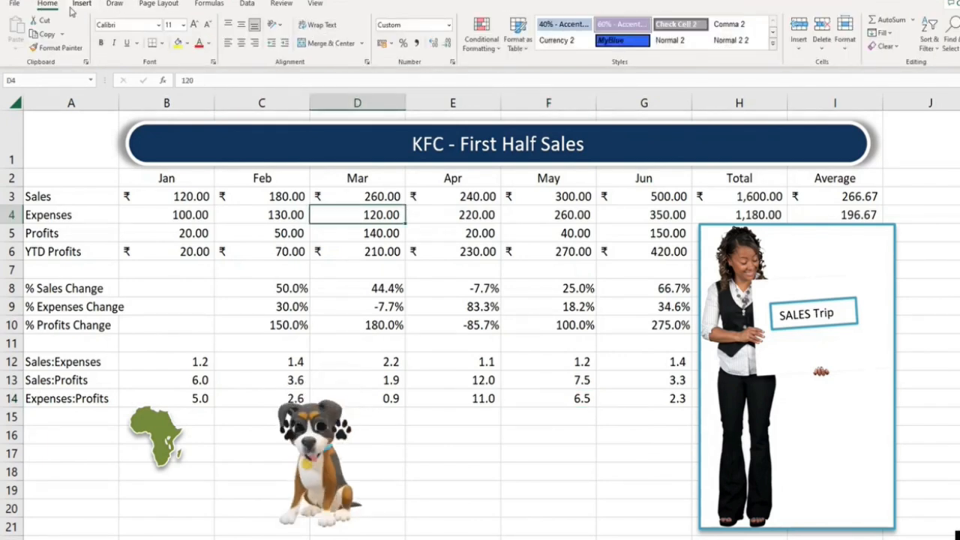
pyautogui.click(79, 5)
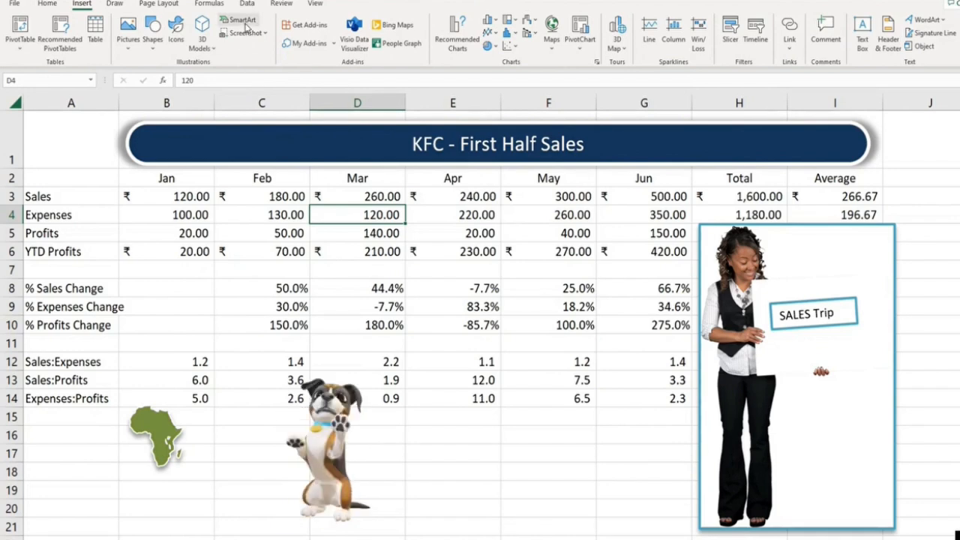
pyautogui.hscroll(1, 524, 189)
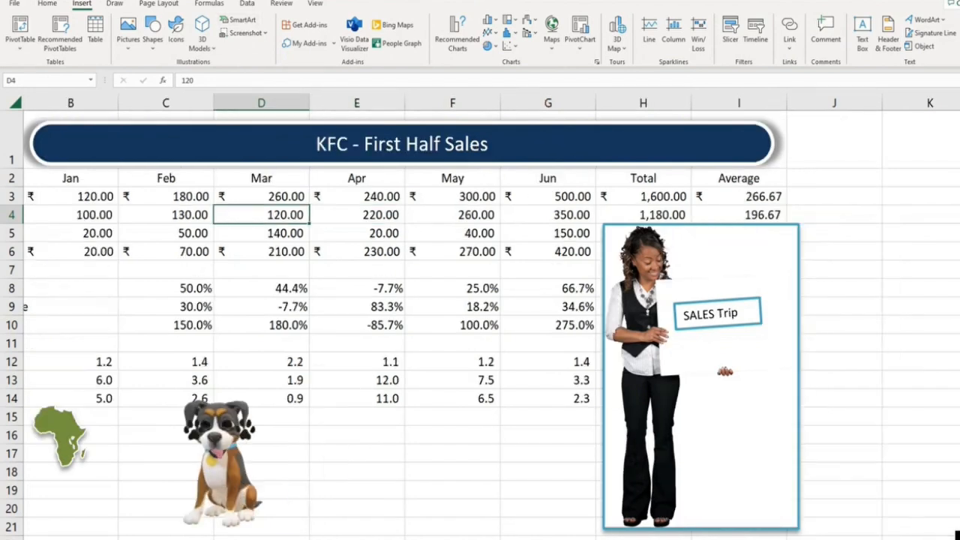
pyautogui.hscroll(7, 480, 314)
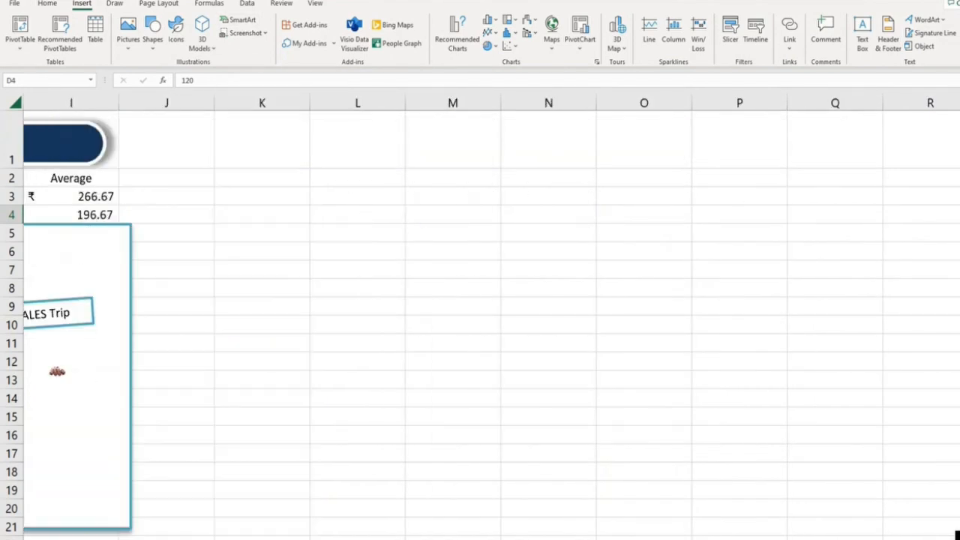
pyautogui.click(242, 21)
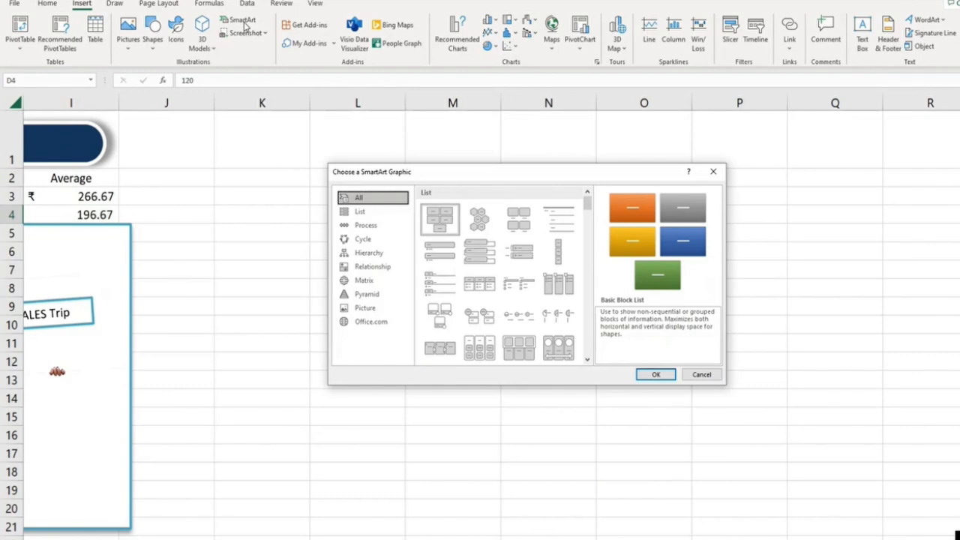
# Step: Examine the SmartArt layouts category by category, from Process and Cycle through Picture and Office.com, and return to the full list
pyautogui.click(367, 226)
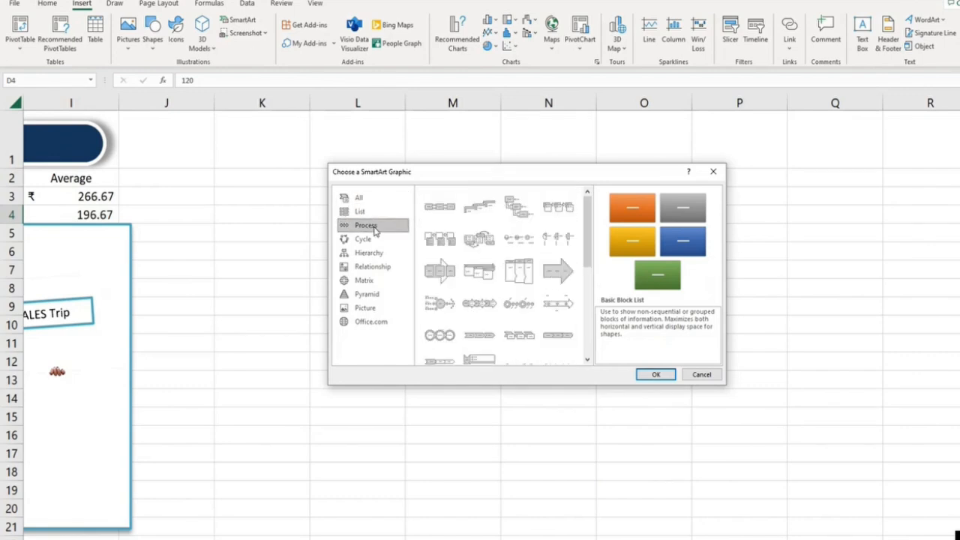
pyautogui.click(374, 238)
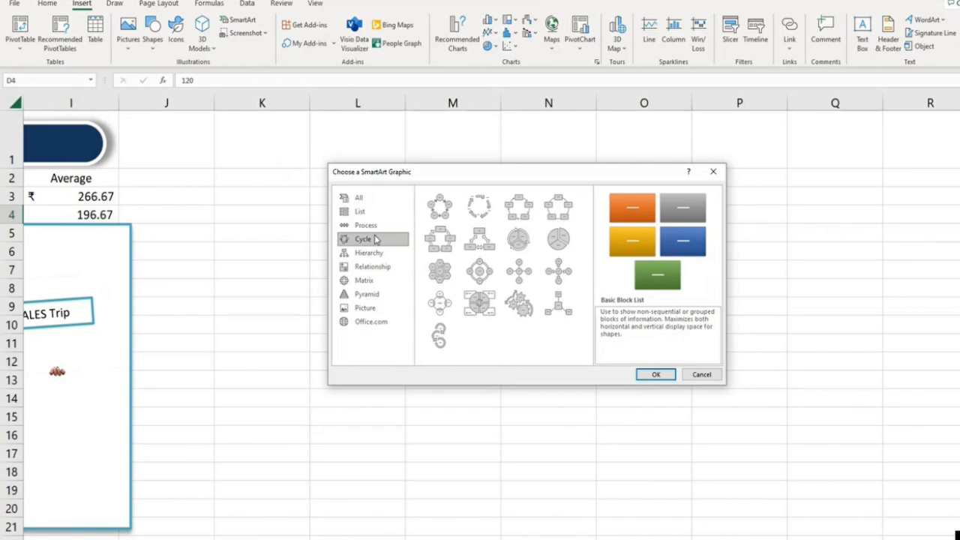
pyautogui.click(375, 253)
pyautogui.click(378, 267)
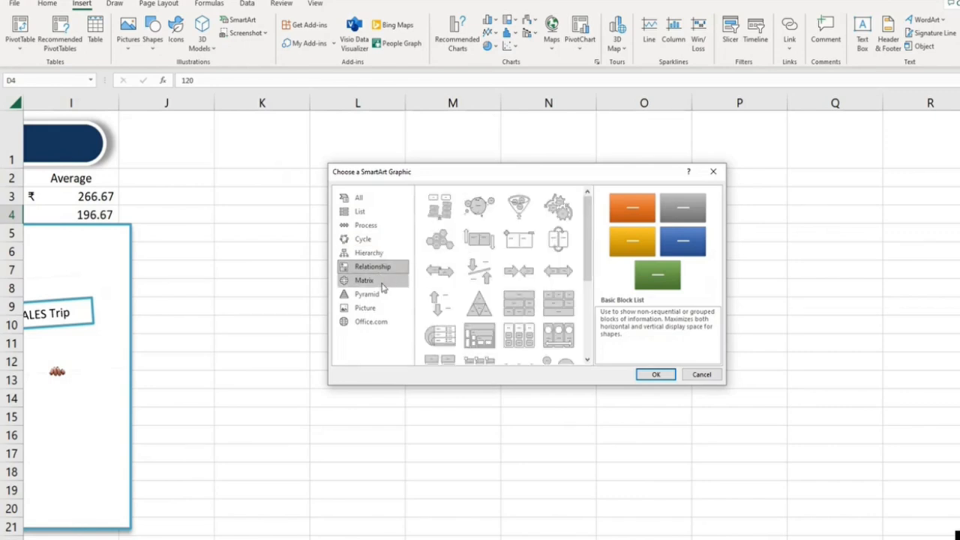
pyautogui.click(381, 282)
pyautogui.click(381, 295)
pyautogui.click(382, 308)
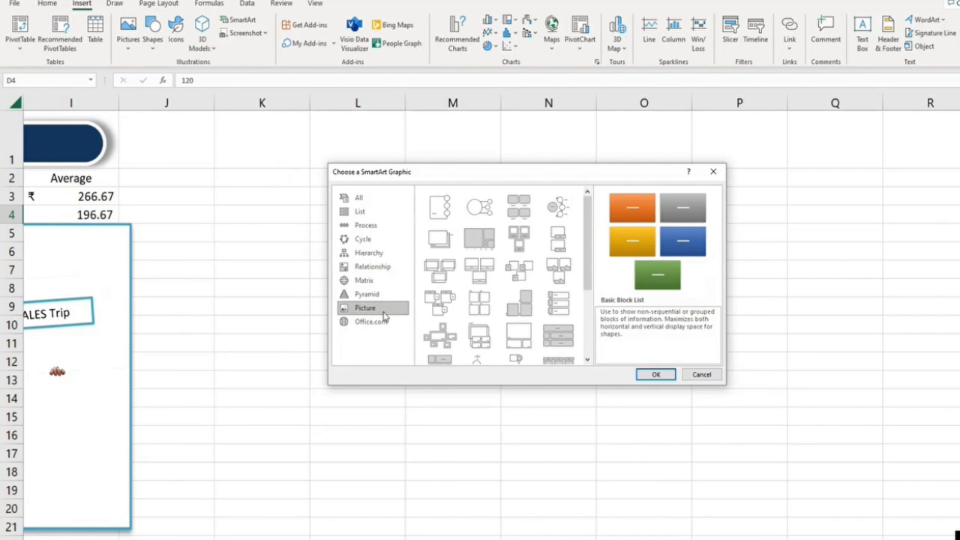
pyautogui.click(384, 321)
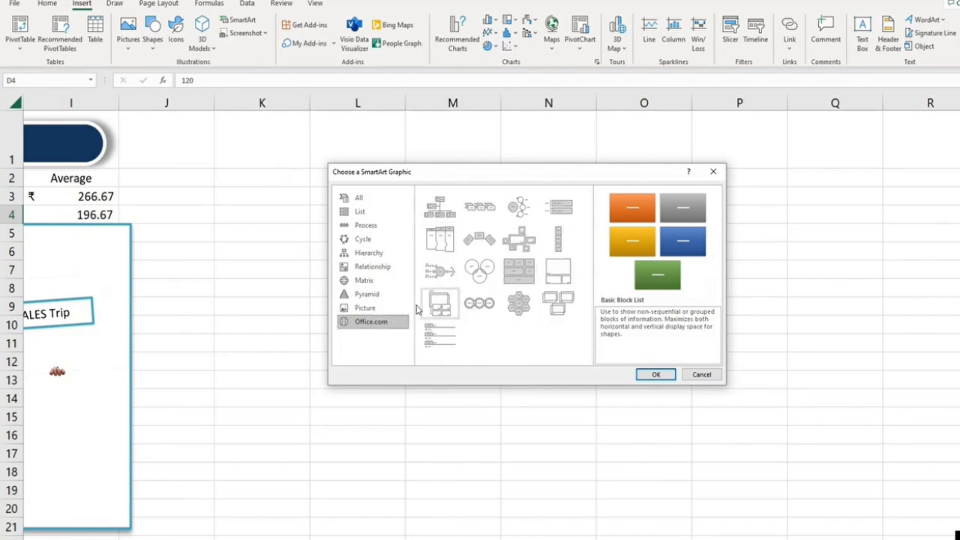
pyautogui.click(359, 202)
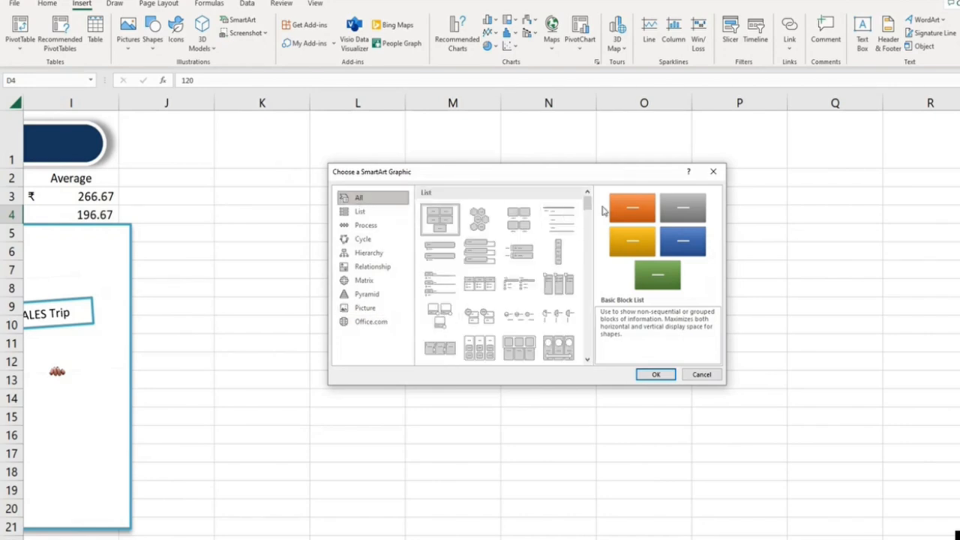
# Step: Insert a SmartArt graphic using the first Cycle layout, the circles arranged in a ring
pyautogui.moveTo(587, 201); pyautogui.dragTo(585, 258)
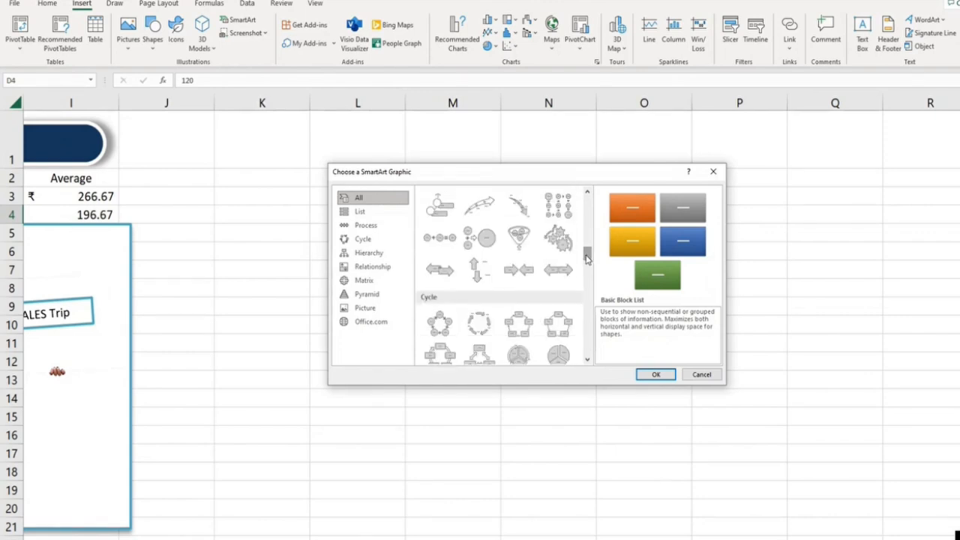
pyautogui.click(560, 246)
pyautogui.scroll(3, 531, 282)
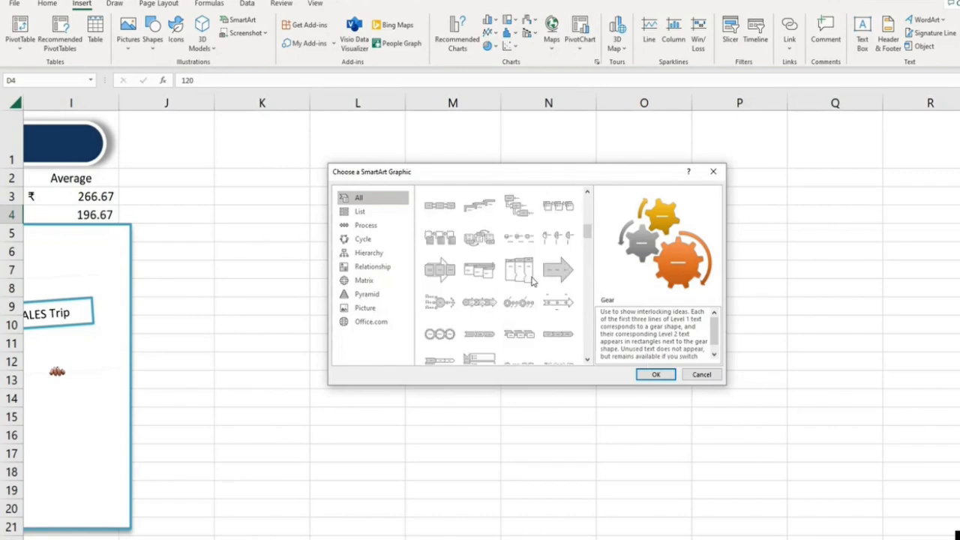
pyautogui.scroll(-3, 531, 282)
pyautogui.scroll(-2, 530, 282)
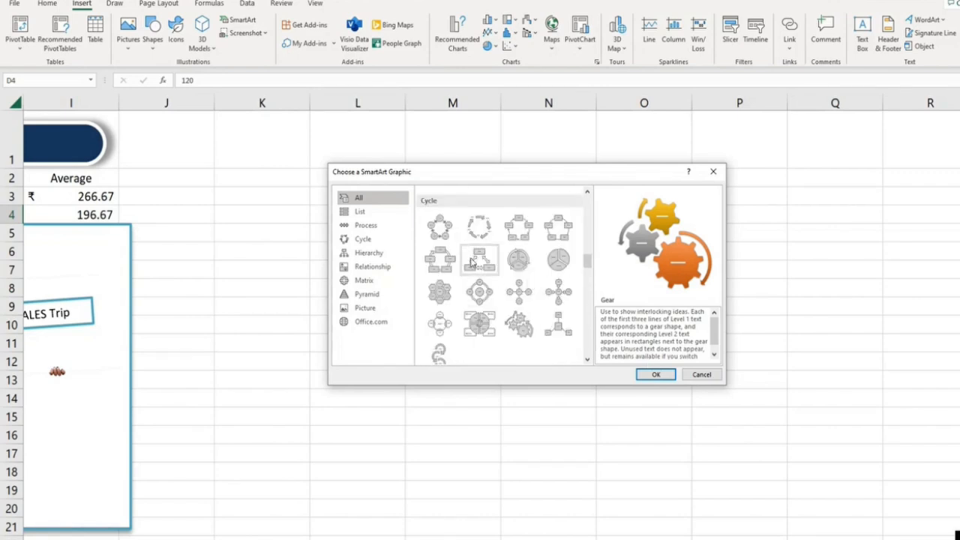
pyautogui.click(440, 226)
pyautogui.click(655, 375)
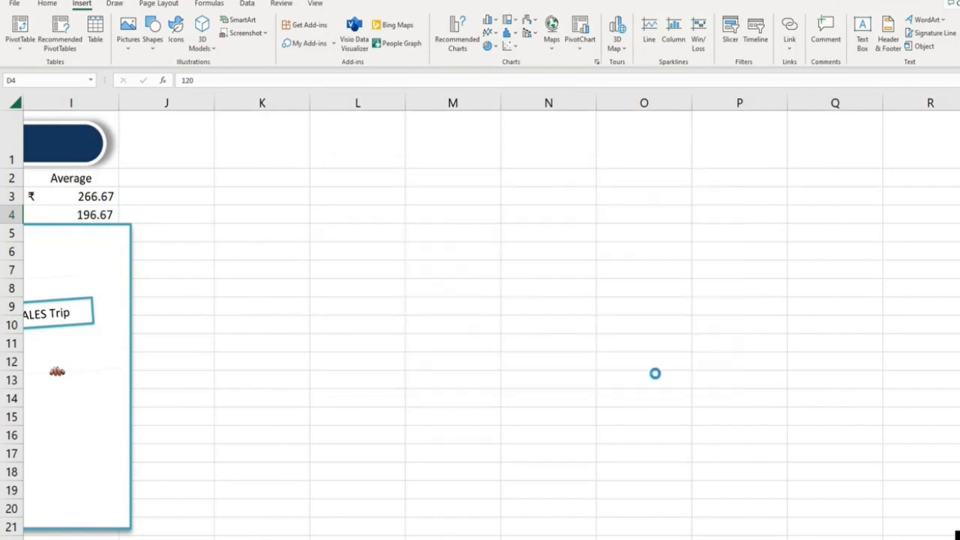